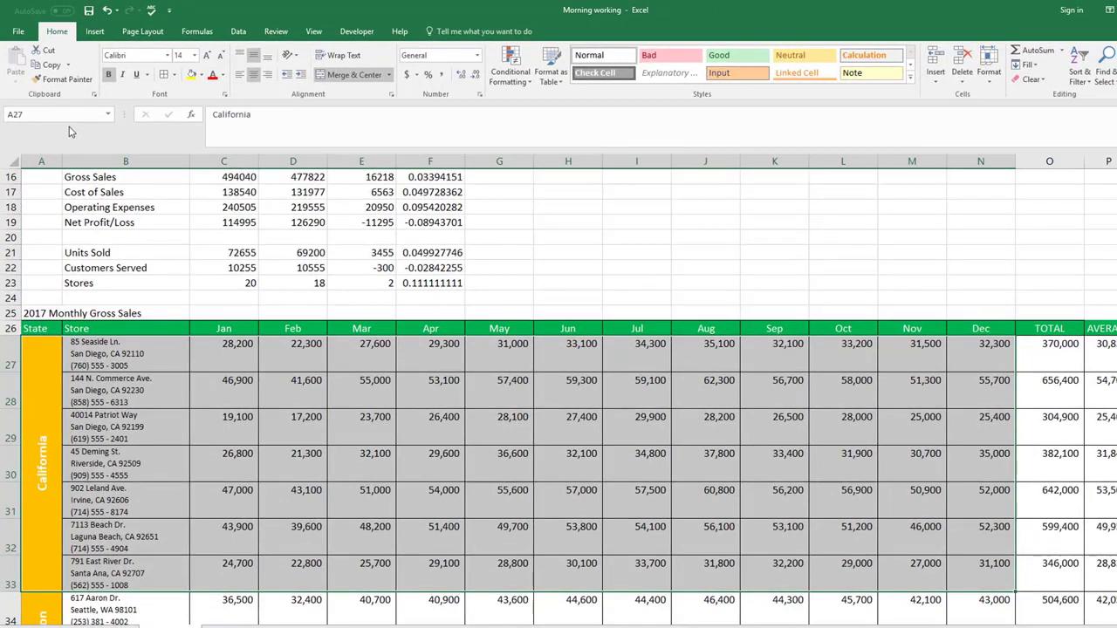
Apply a double-line outline border to the California block, cells A27:N33, in the 2017 Monthly Gross Sales table
right_click(353, 478)
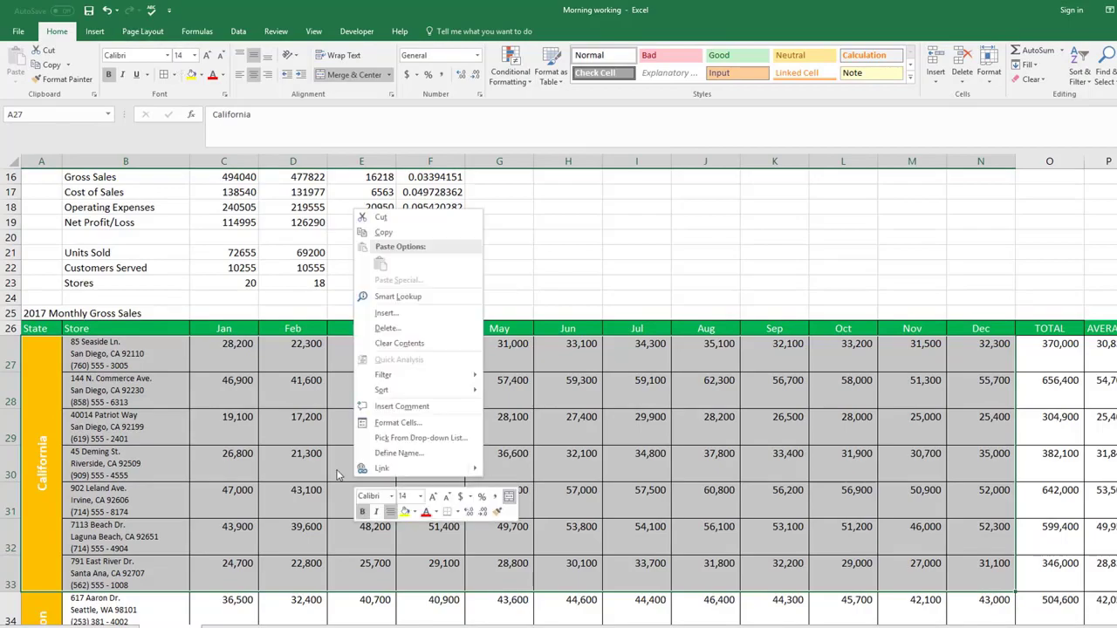
left_click(407, 427)
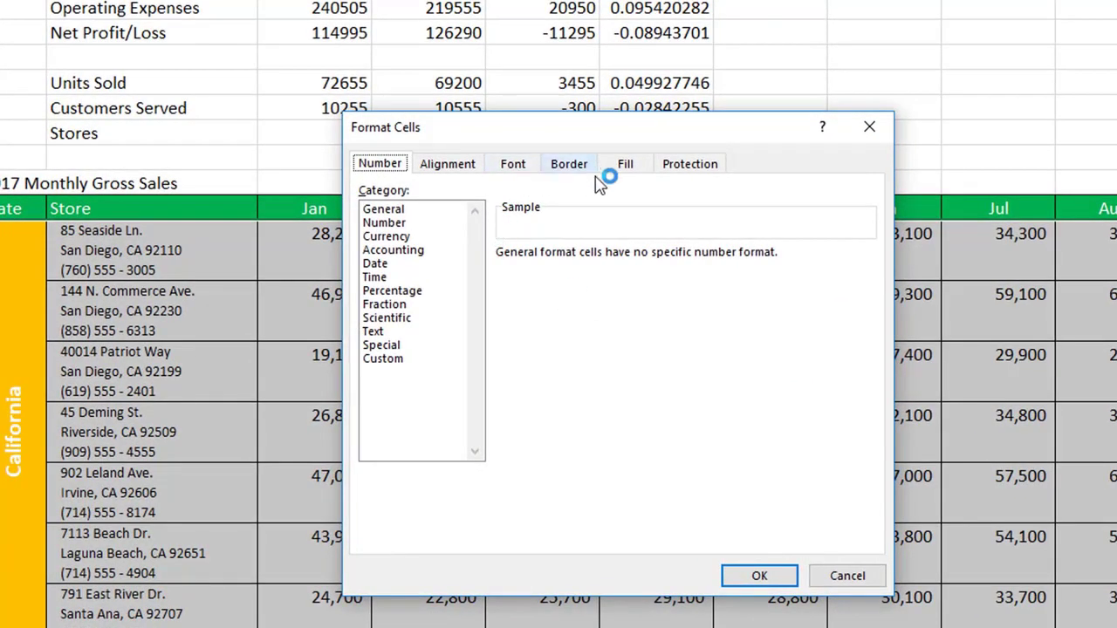
left_click(590, 173)
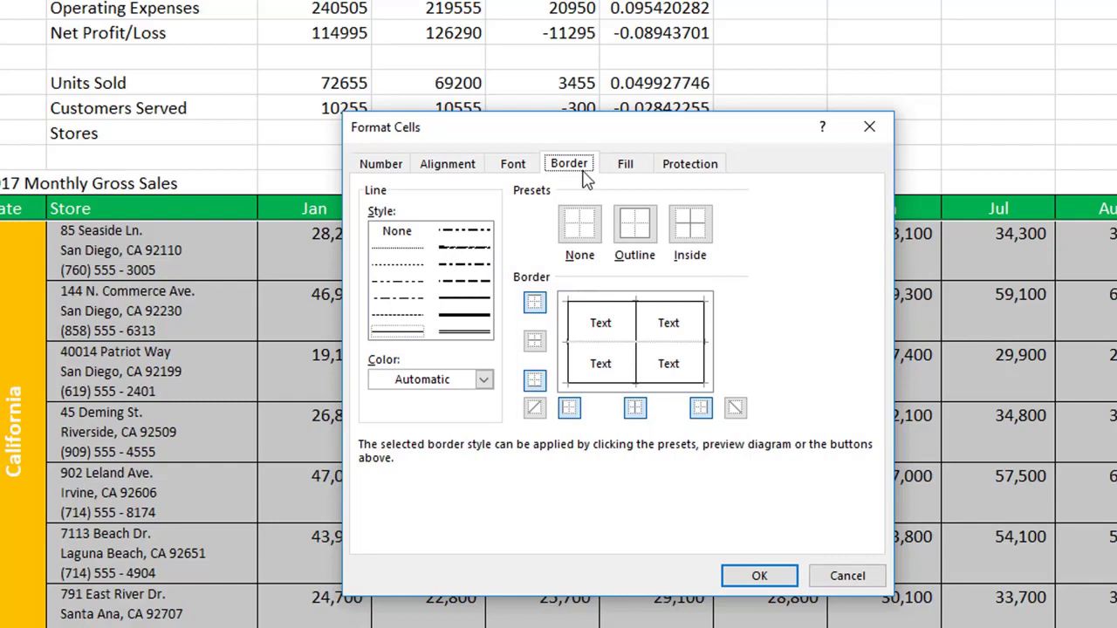
left_click(469, 334)
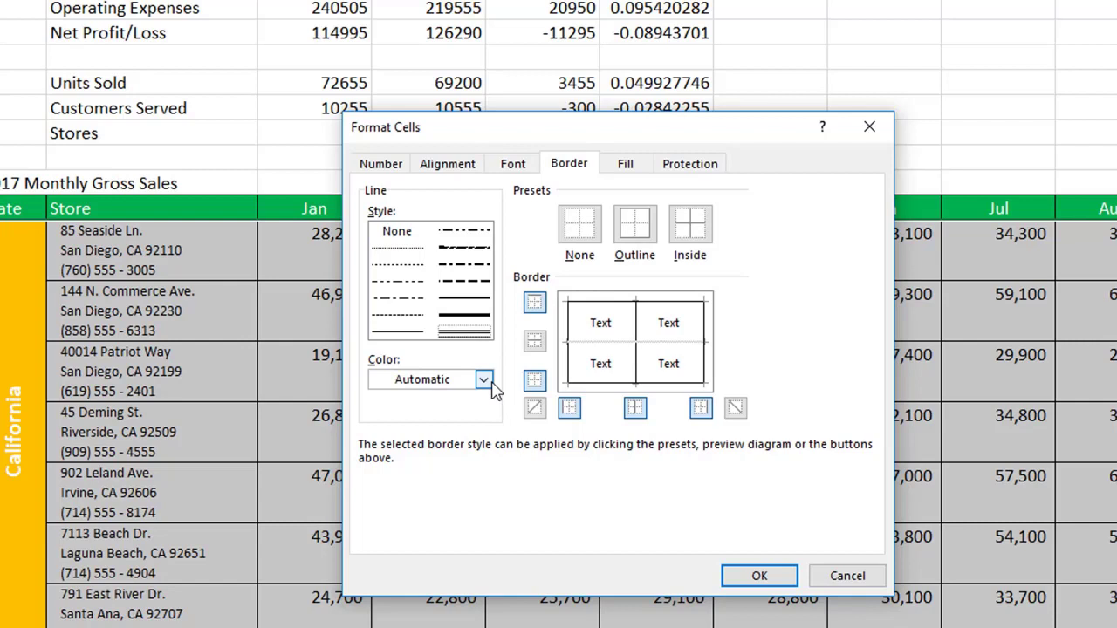
left_click(632, 235)
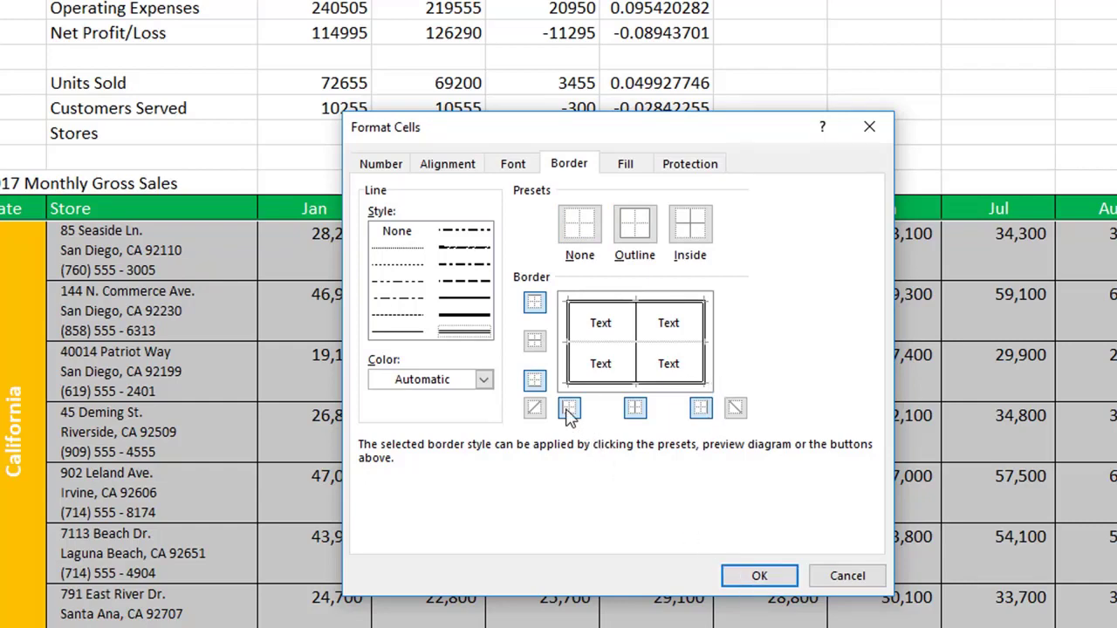
left_click(775, 578)
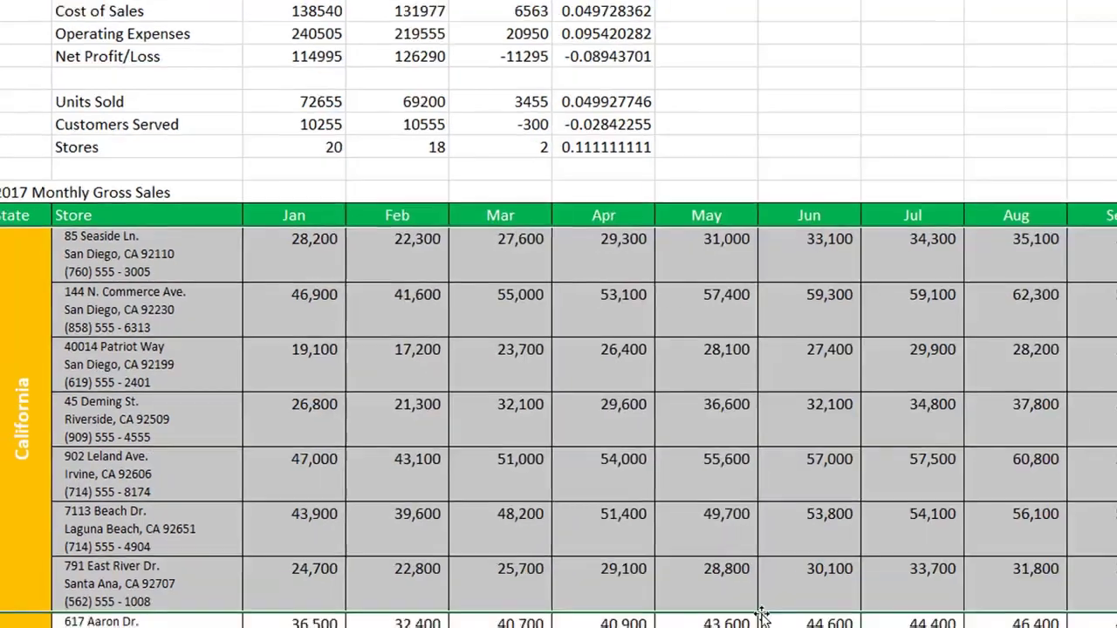
left_click(779, 623)
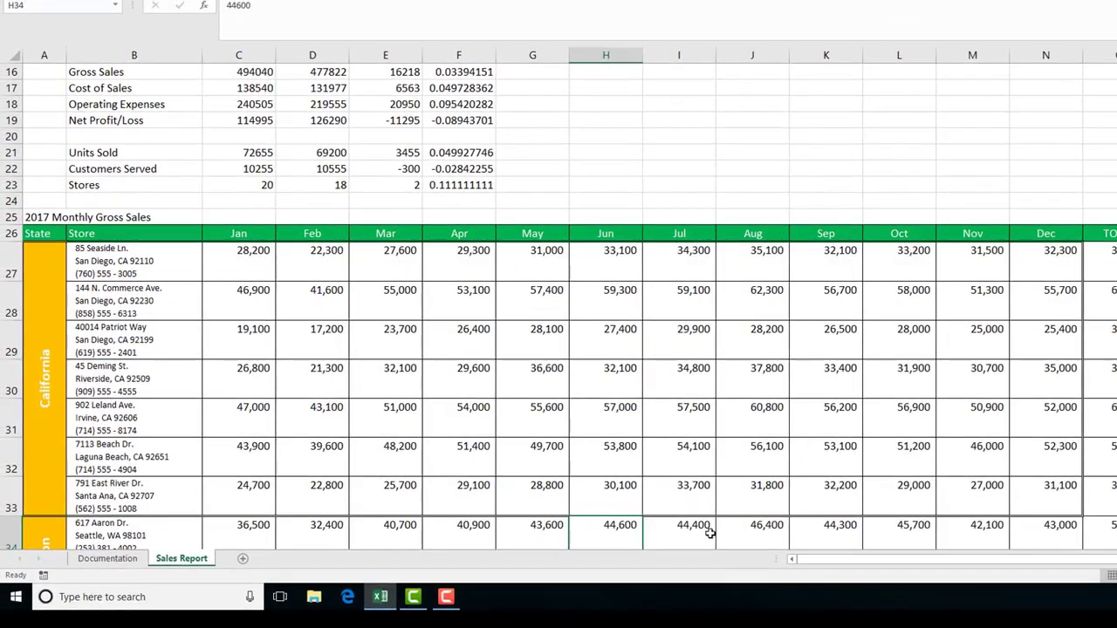
left_click(1116, 418)
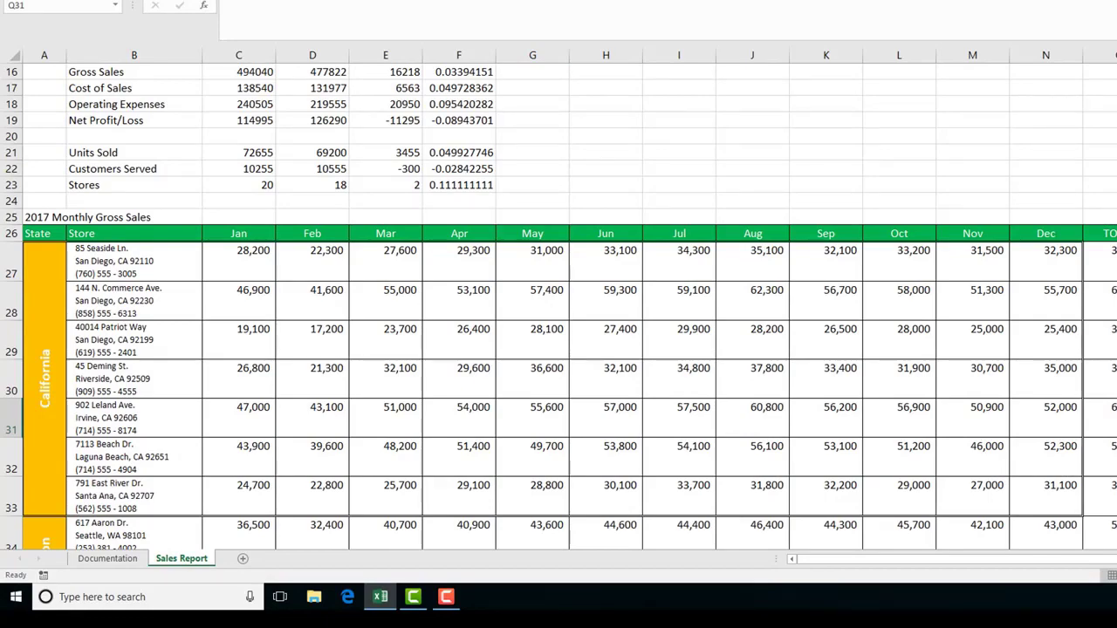
Give the Washington block, cells A34:N36, a double-line outline border
scroll(558, 305, "down", 1)
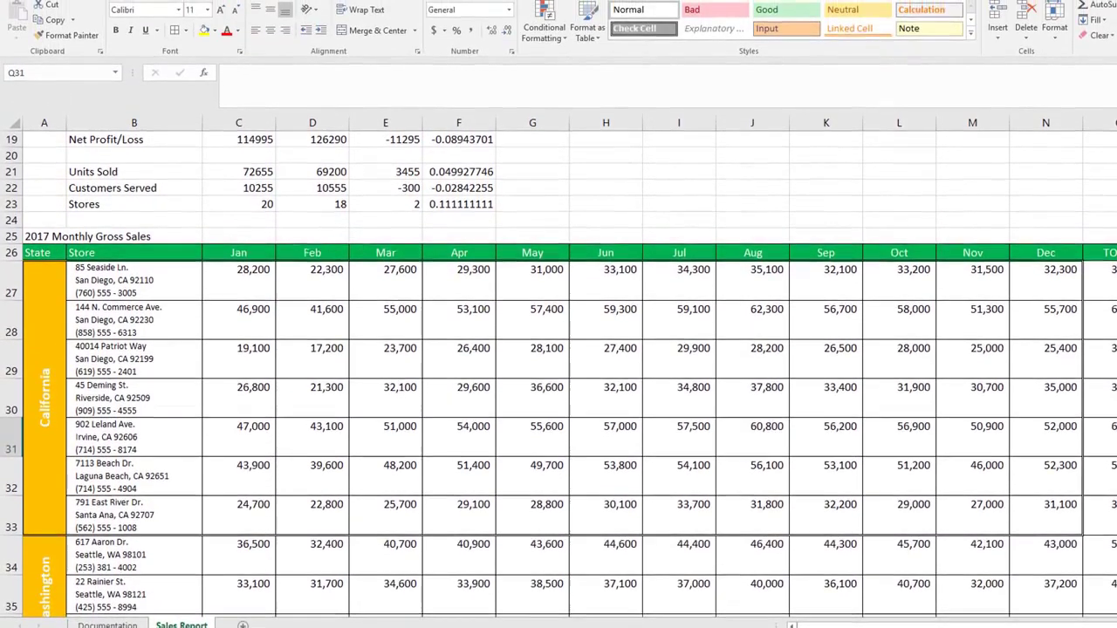
scroll(52, 477, "down", 2)
left_click_drag(52, 476, 1026, 469)
right_click(388, 515)
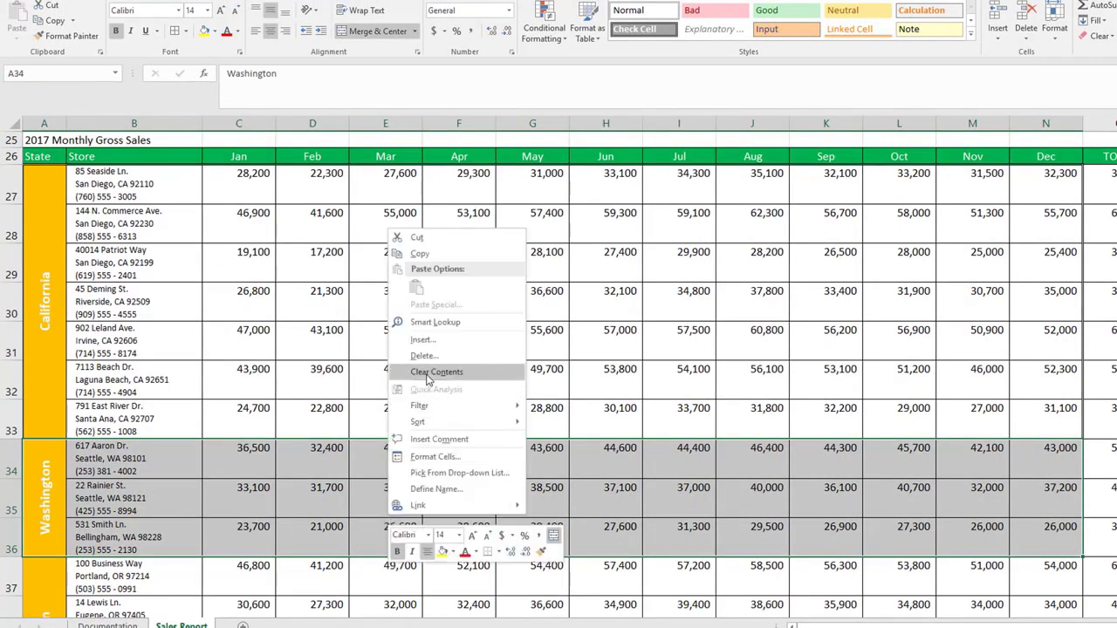
left_click(434, 460)
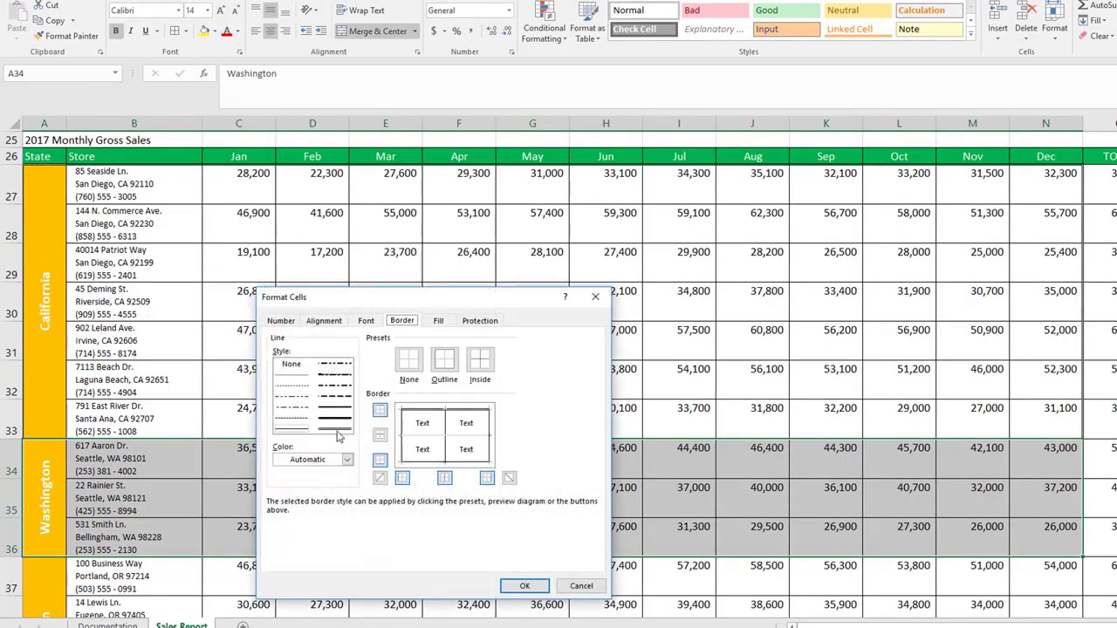
left_click(444, 360)
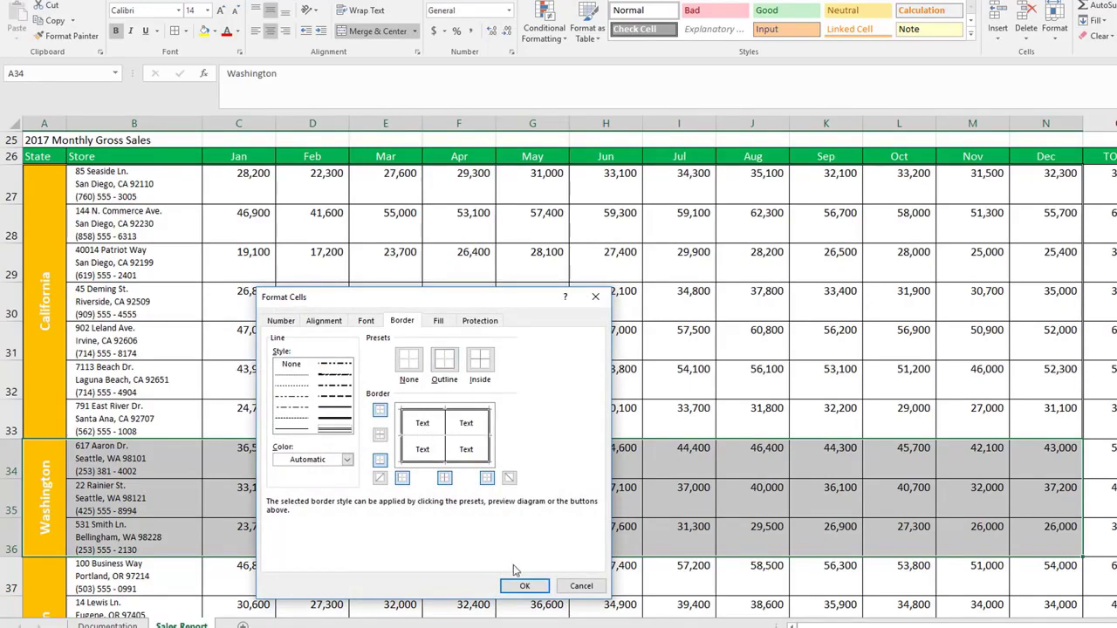
left_click(521, 585)
Add a double-line outline border around the Oregon block, cells A37:N40
scroll(406, 556, "down", 2)
left_click_drag(44, 445, 1047, 506)
key("ctrl+1")
left_click(291, 178)
left_click(372, 404)
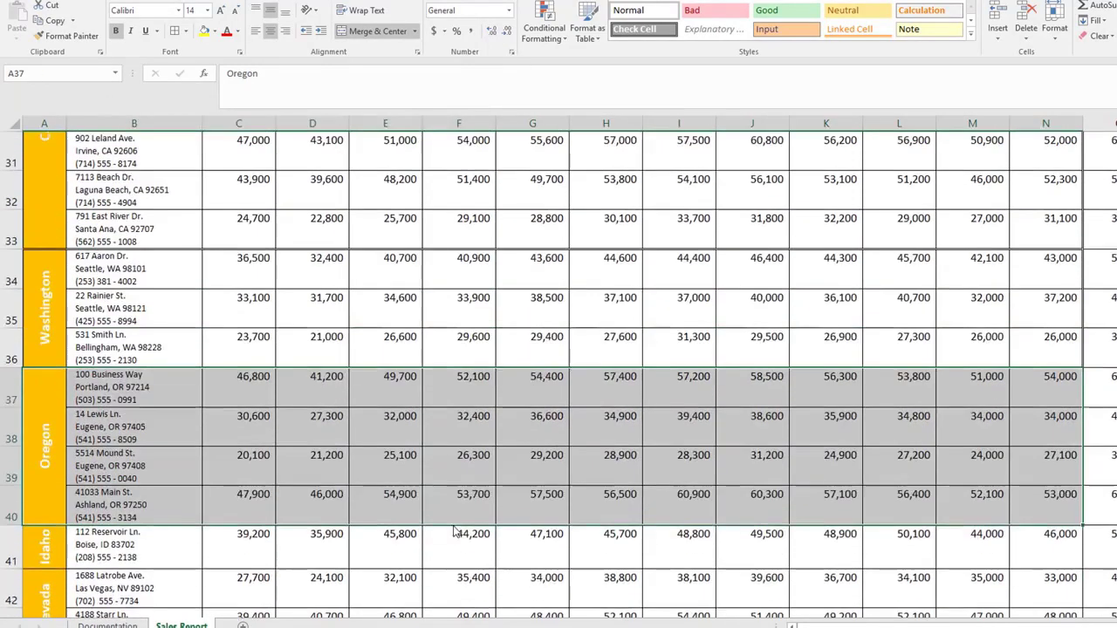
Put a double-line outline border around the Idaho store row, cells B41:N41
scroll(393, 488, "down", 2)
left_click_drag(131, 310, 1028, 299)
right_click(434, 321)
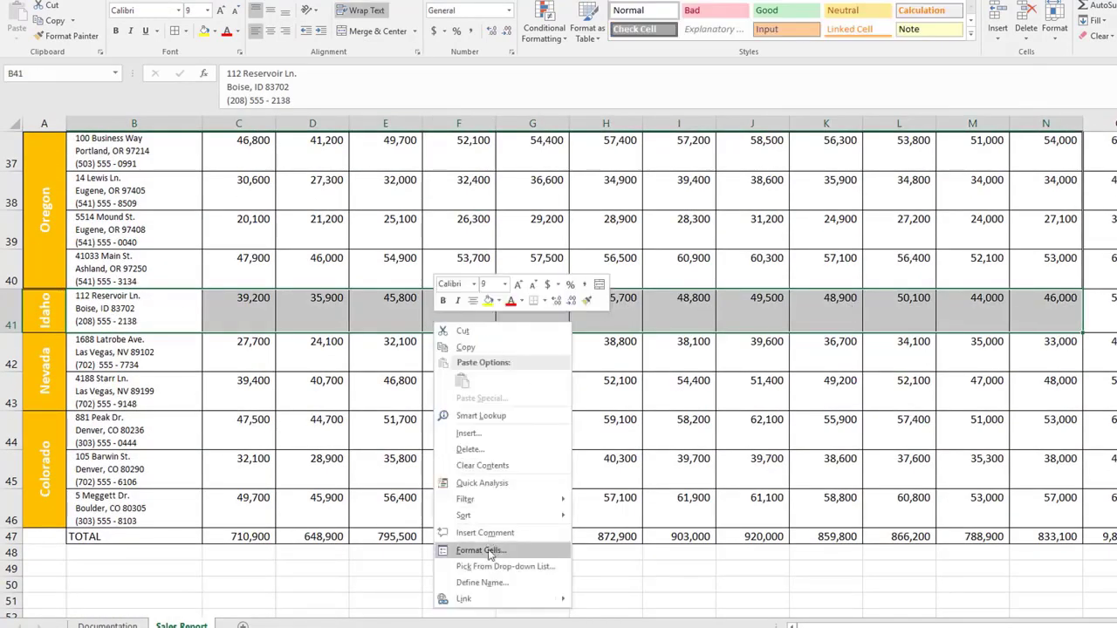
left_click(462, 552)
left_click(463, 414)
left_click(558, 586)
Outline the Nevada store rows, cells B42:N43, with a double-line border
left_click_drag(157, 358, 1039, 390)
right_click(471, 397)
left_click(523, 334)
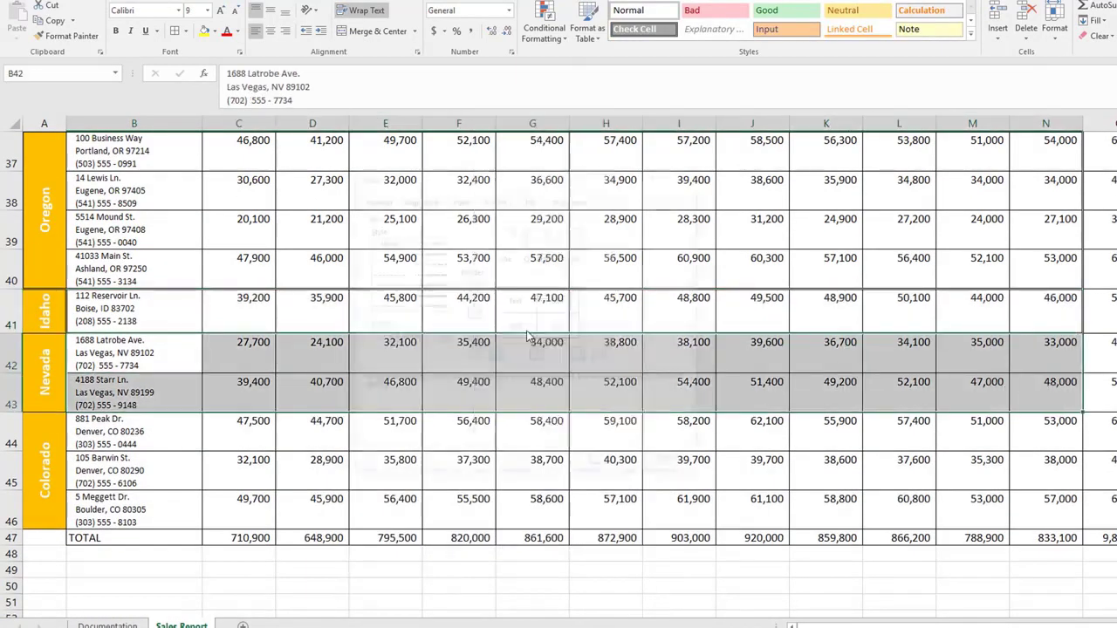
left_click(538, 244)
left_click(618, 463)
Apply a double-line outline border to the Colorado store rows, cells B44:N46
left_click_drag(135, 437, 1034, 510)
right_click(855, 489)
left_click(899, 426)
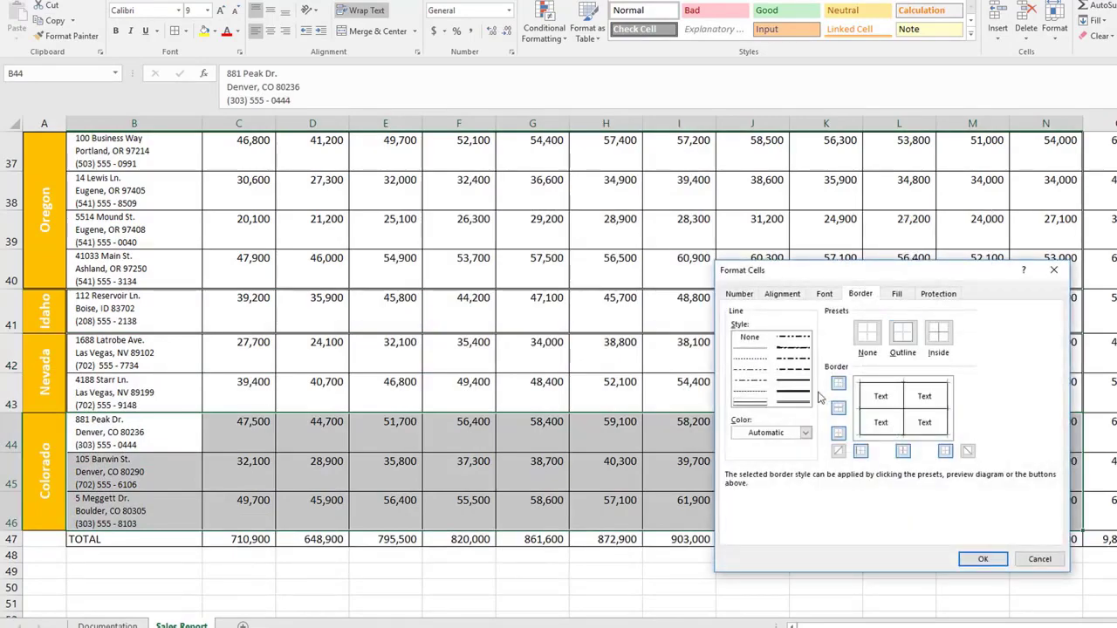
left_click(796, 402)
left_click(904, 335)
left_click(984, 559)
left_click(820, 469)
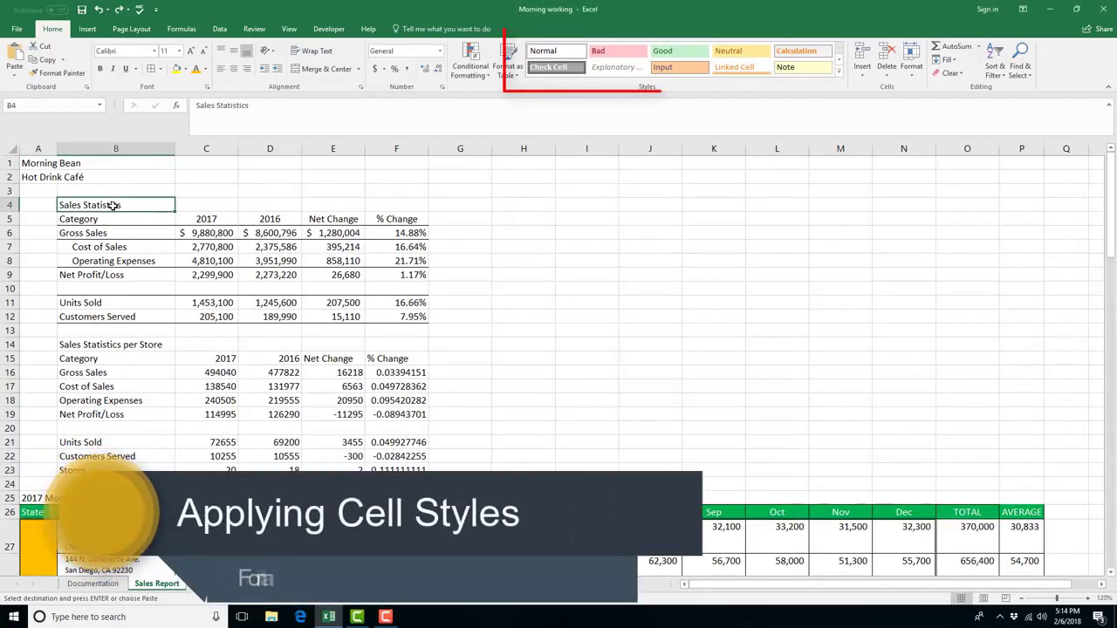
Apply the Title cell style to the Sales Statistics heading in B4 and the Accent4 style to the column headings B5:F5
left_click(840, 75)
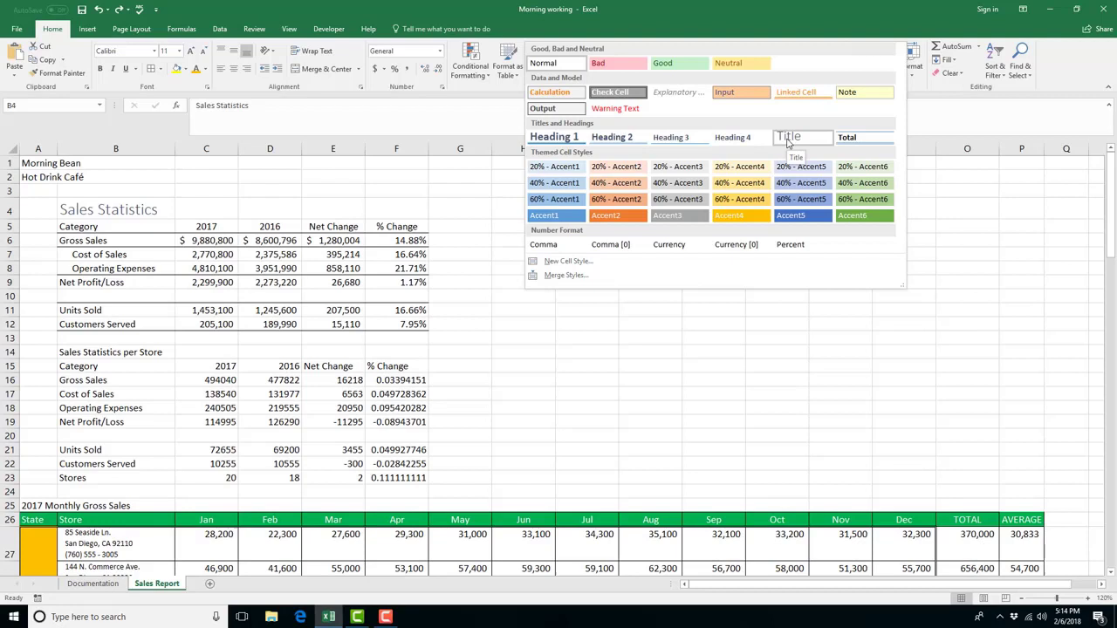
left_click(787, 139)
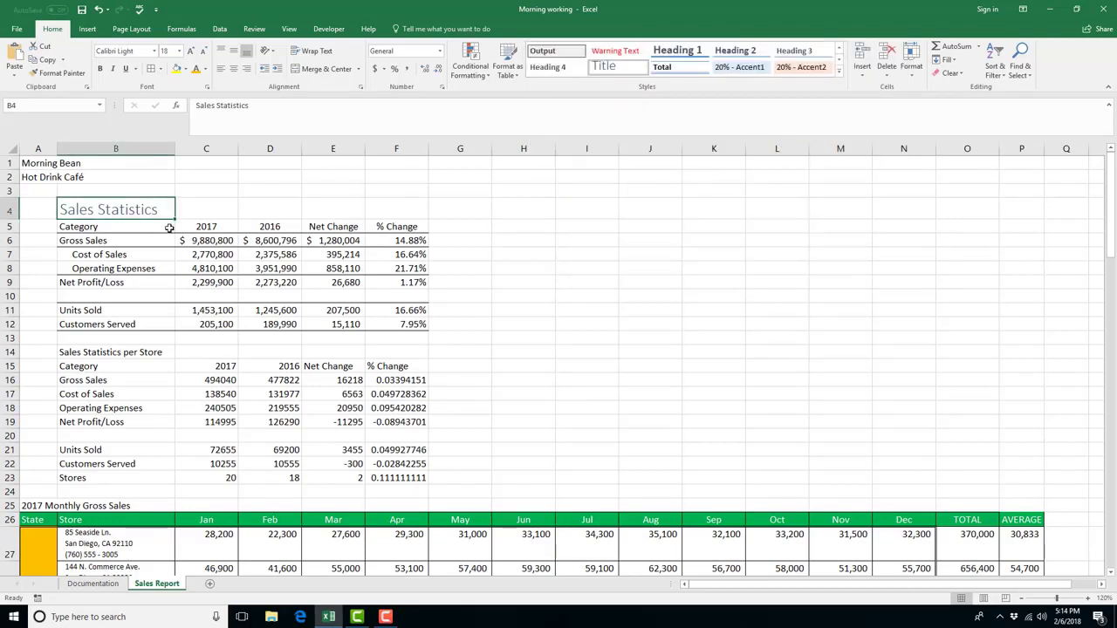
left_click_drag(108, 226, 382, 226)
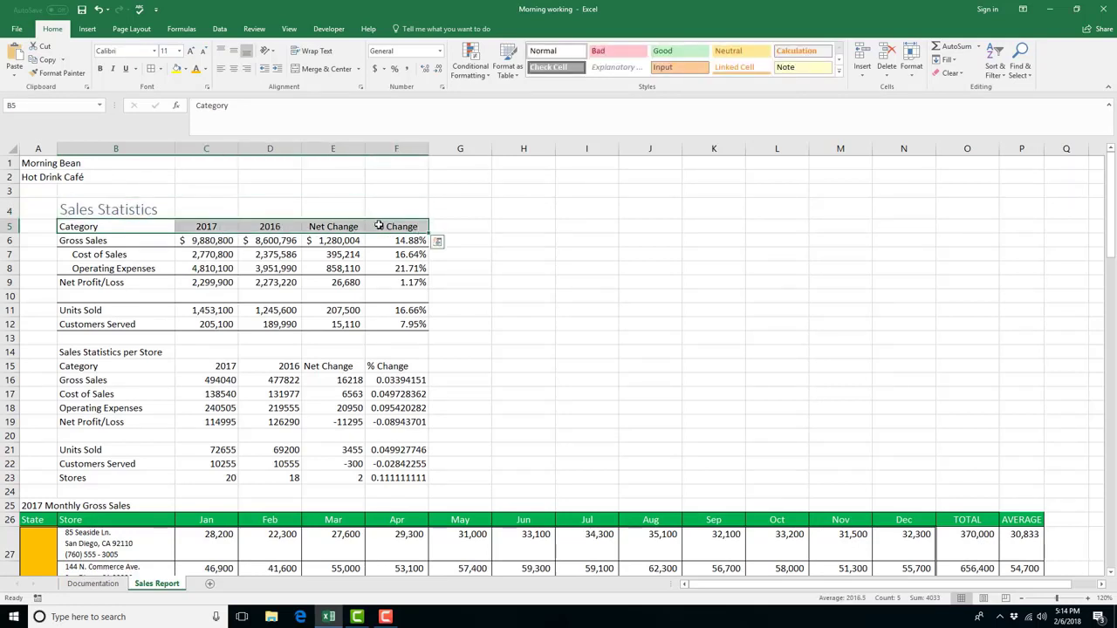
left_click(839, 74)
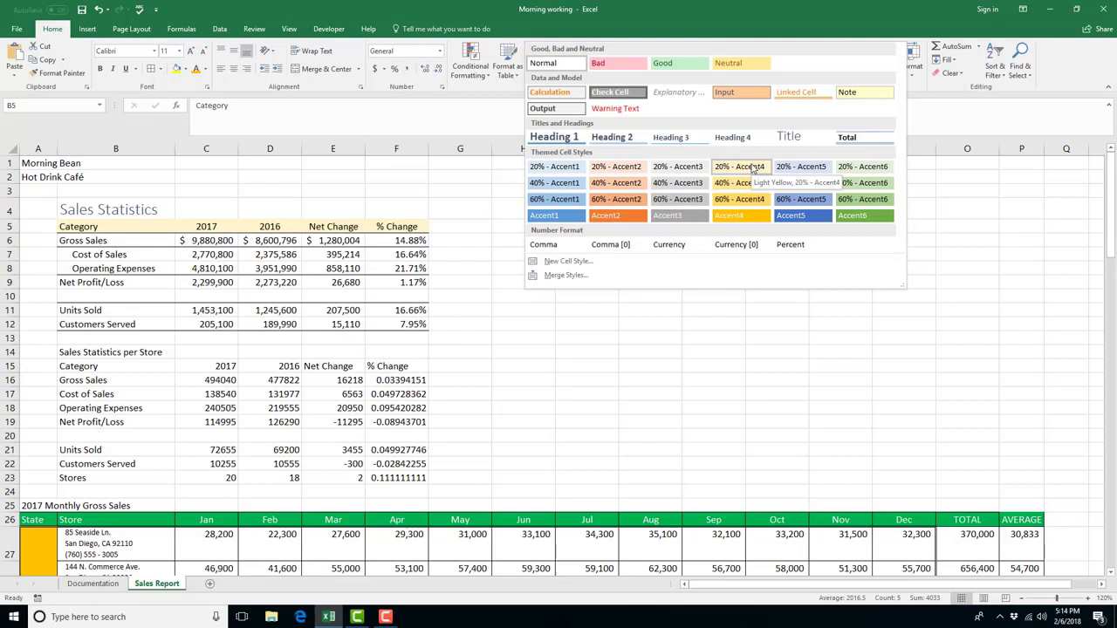
left_click(749, 215)
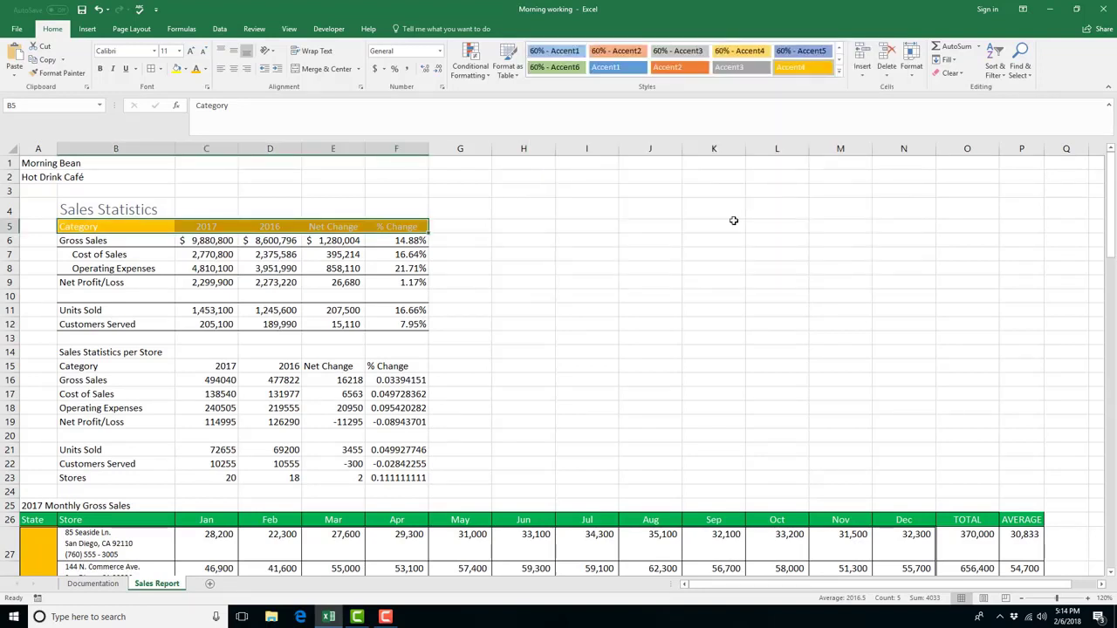
Apply the Title cell style to the 2017 Monthly Gross Sales heading in A25
left_click(112, 505)
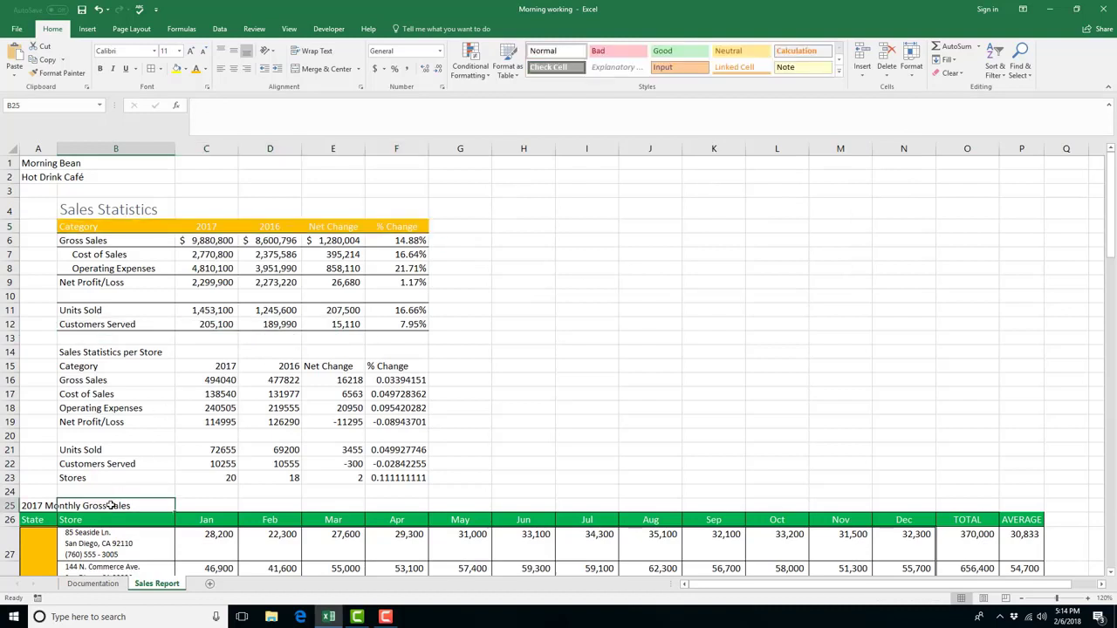
left_click(48, 505)
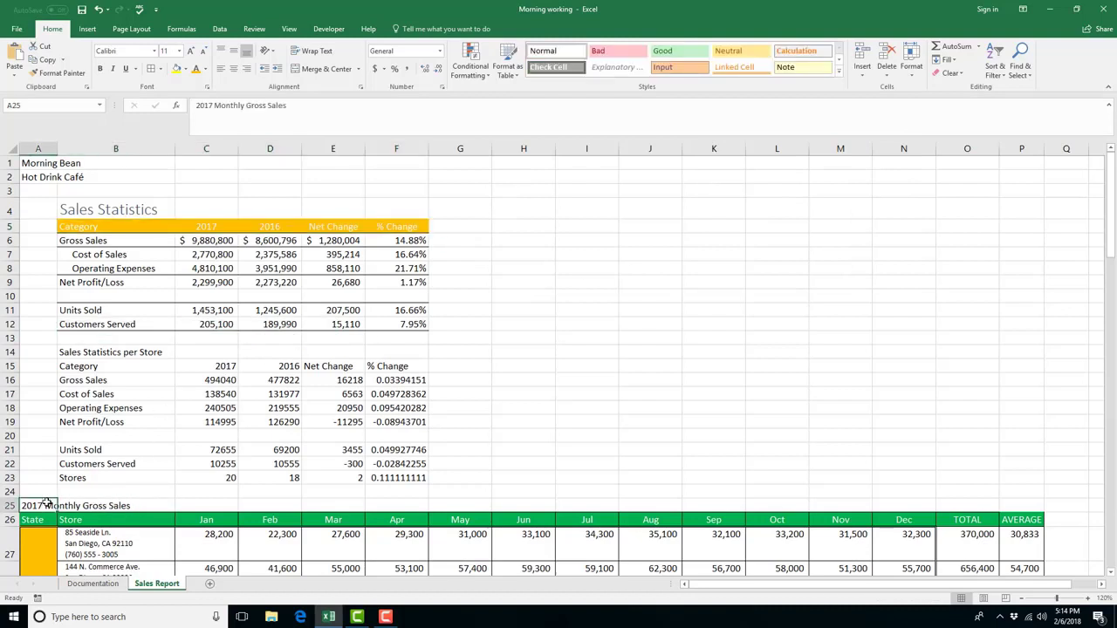
left_click(840, 73)
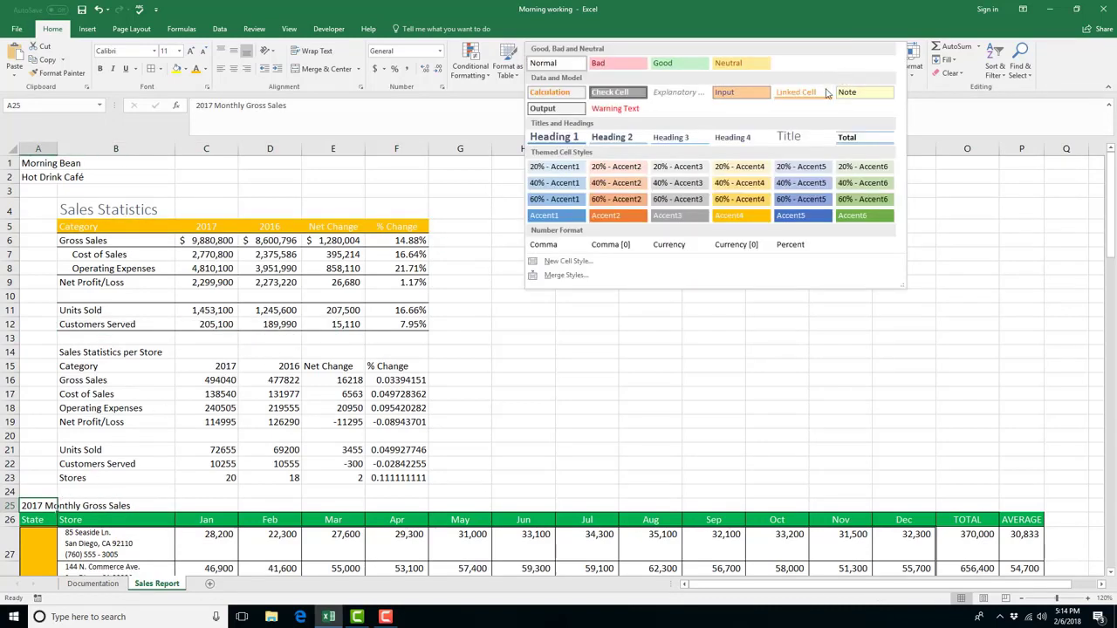
left_click(803, 136)
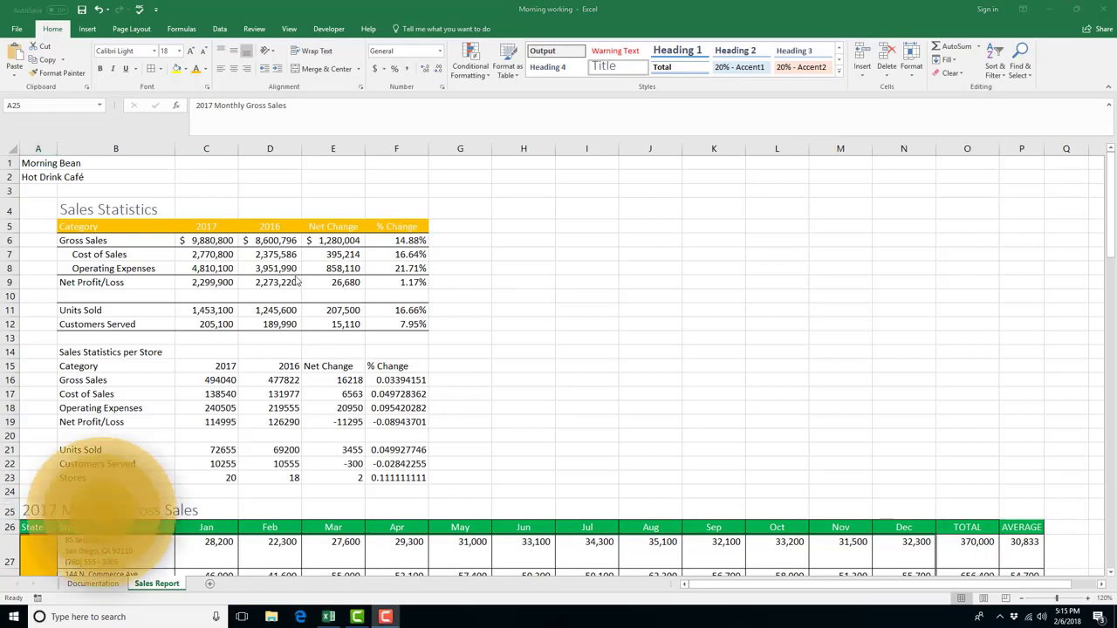
Copy the formatting of A1:A2 on the Documentation sheet to the Morning Bean and Hot Drink Café cells A1:A2 on Sales Report with Format Painter
left_click(38, 163)
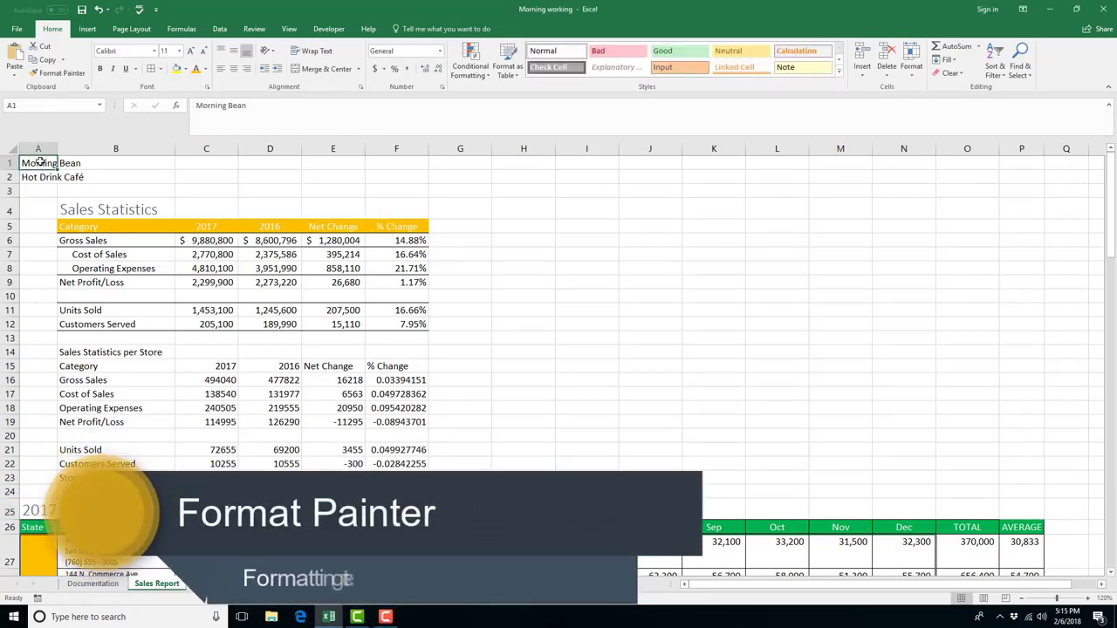
left_click(45, 175)
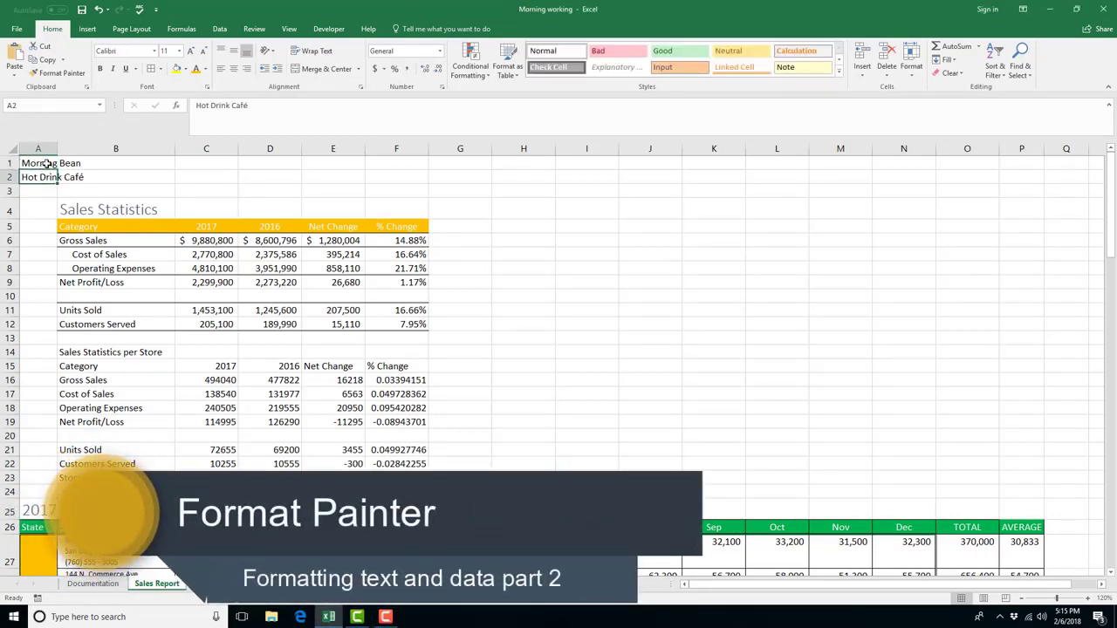
left_click(47, 163)
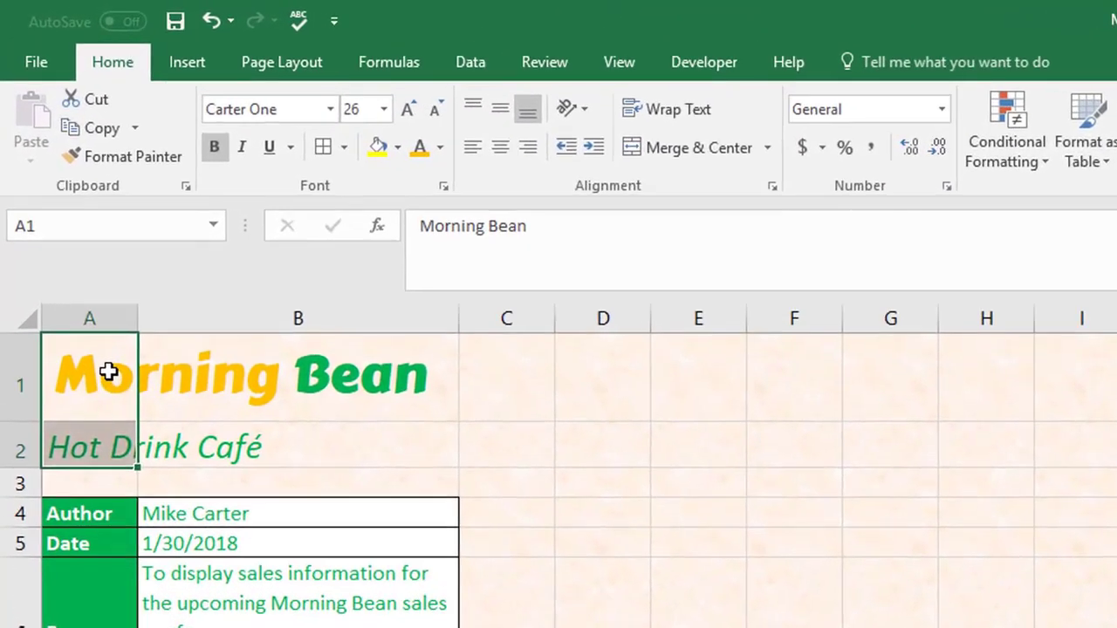
left_click_drag(51, 174, 43, 200)
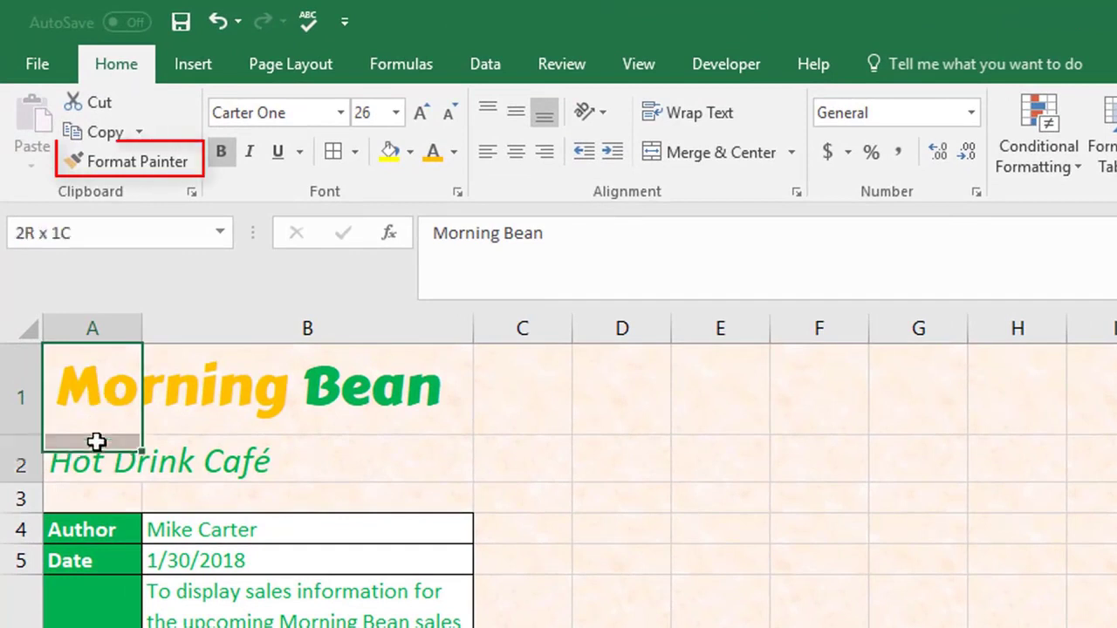
left_click_drag(96, 442, 94, 456)
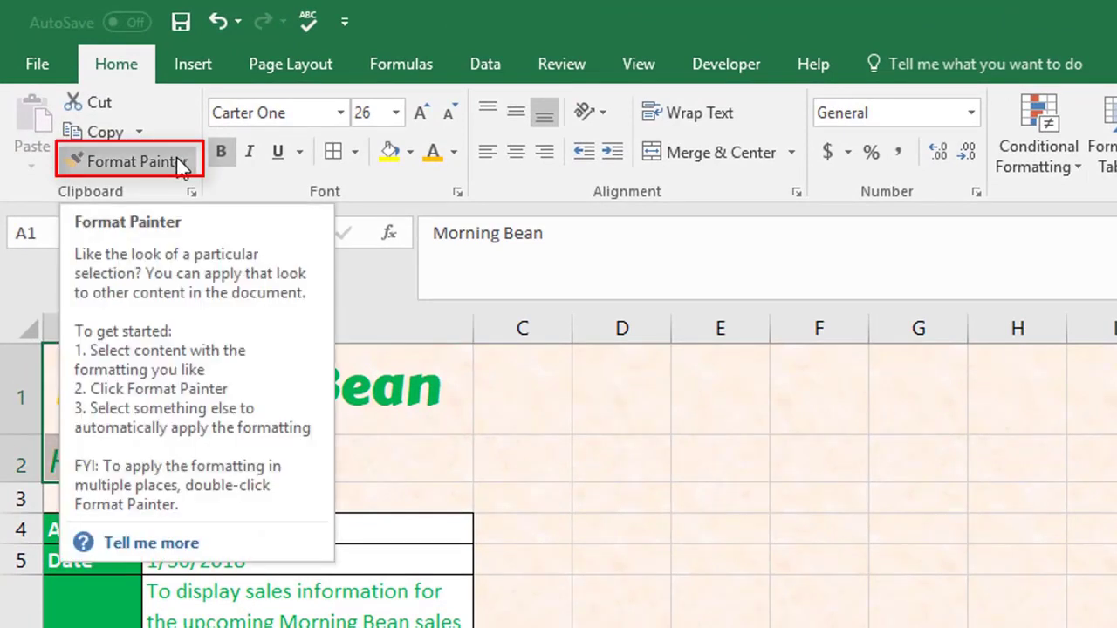
left_click(176, 159)
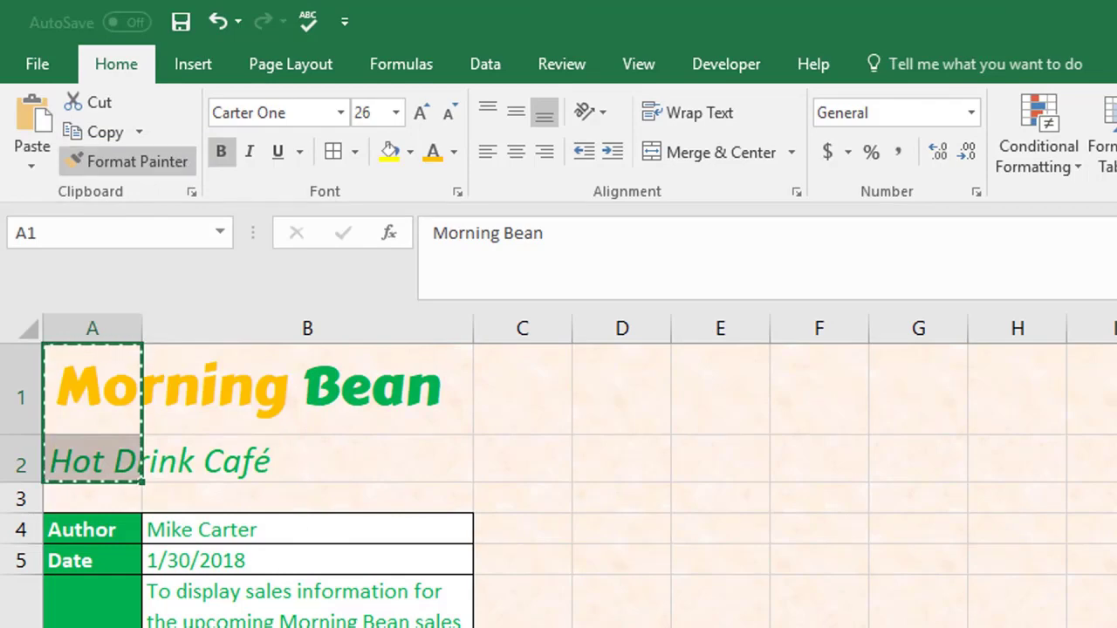
key("ctrl+Page_Down")
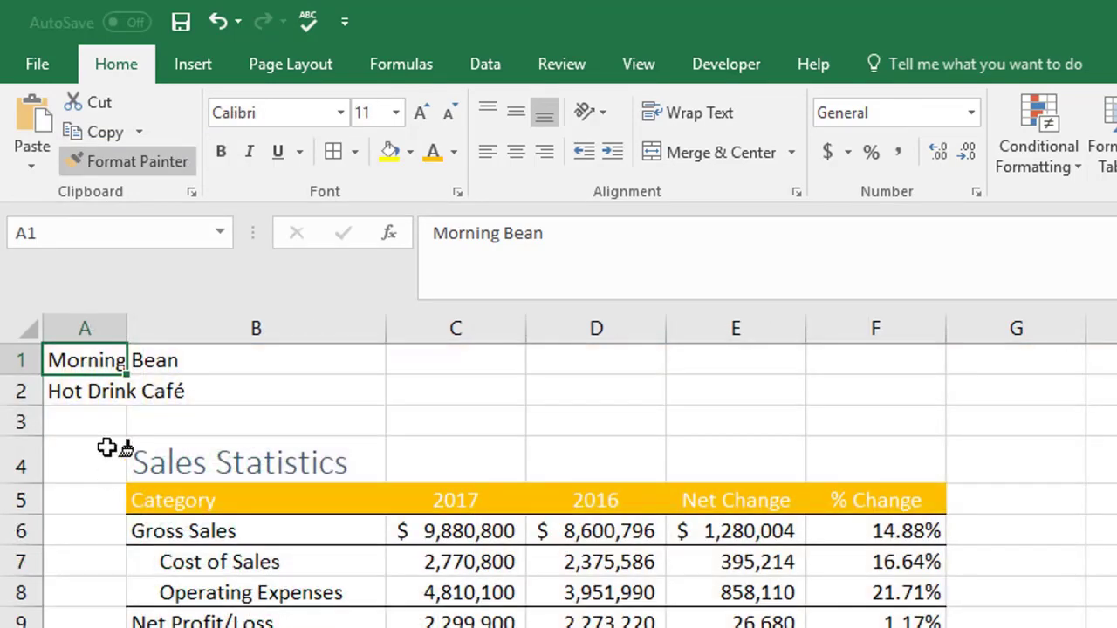
left_click(90, 355)
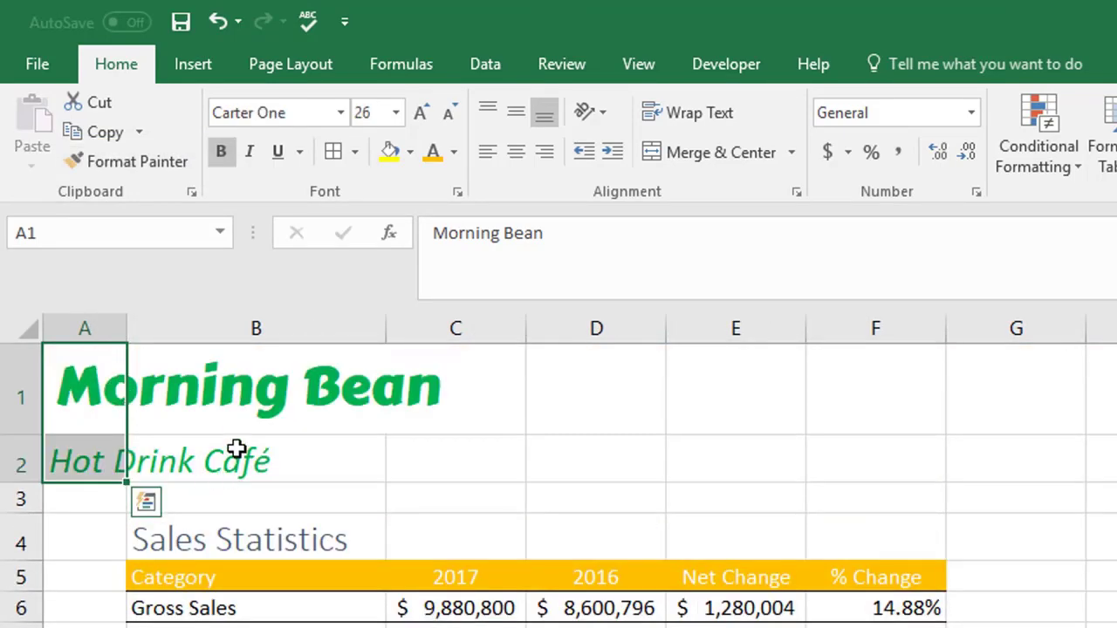
left_click(136, 405)
left_click(111, 401)
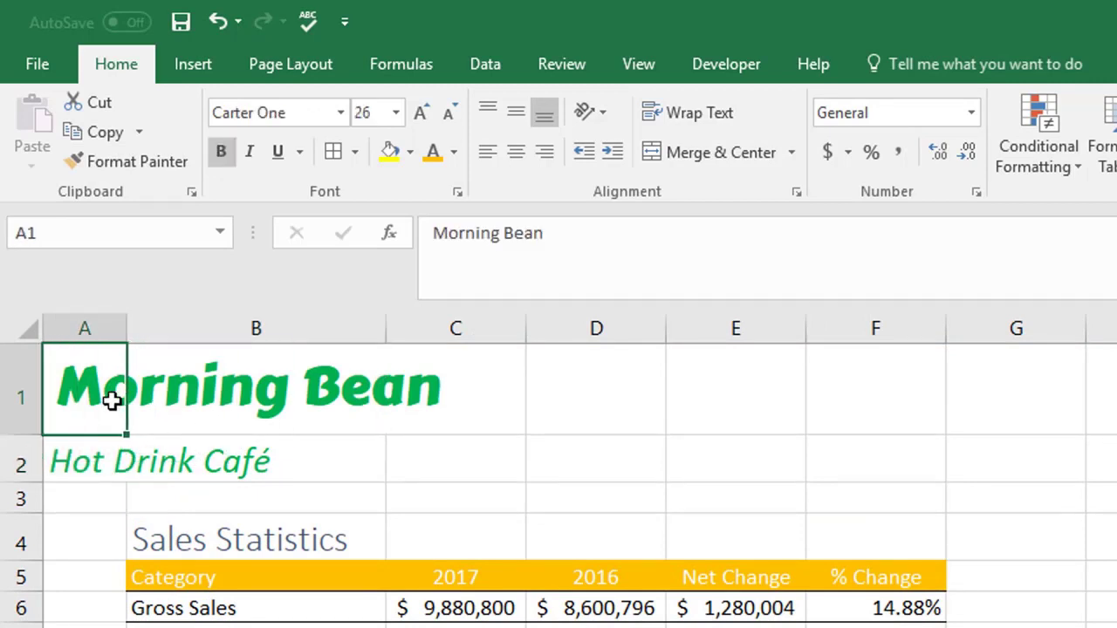
Recolor only the word Morning in the A1 title with the gold theme font color
double_click(109, 384)
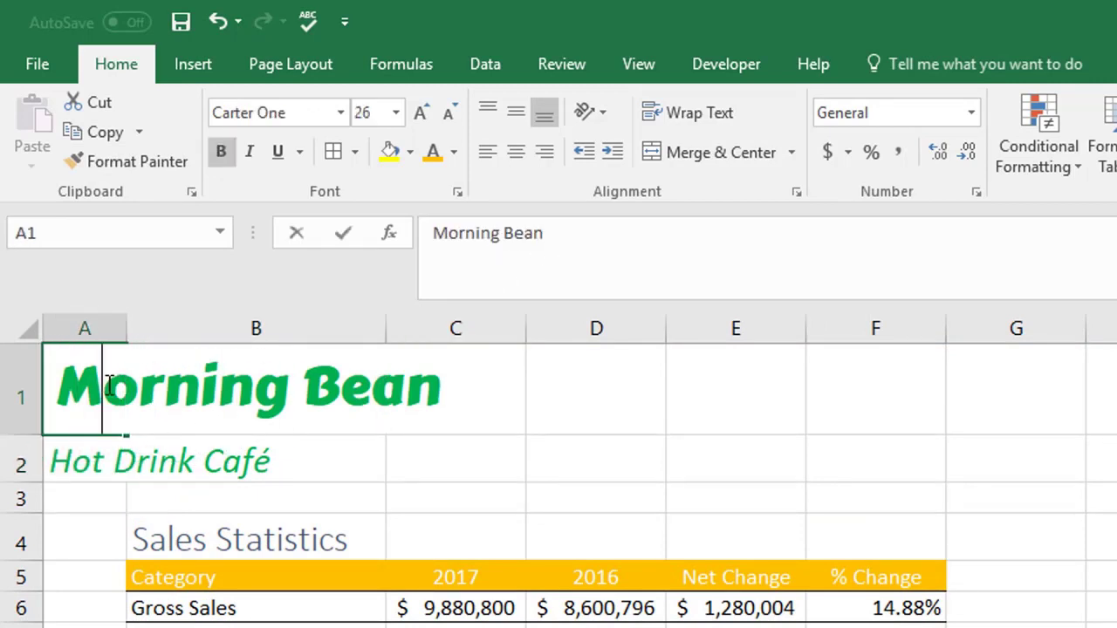
left_click_drag(499, 232, 396, 232)
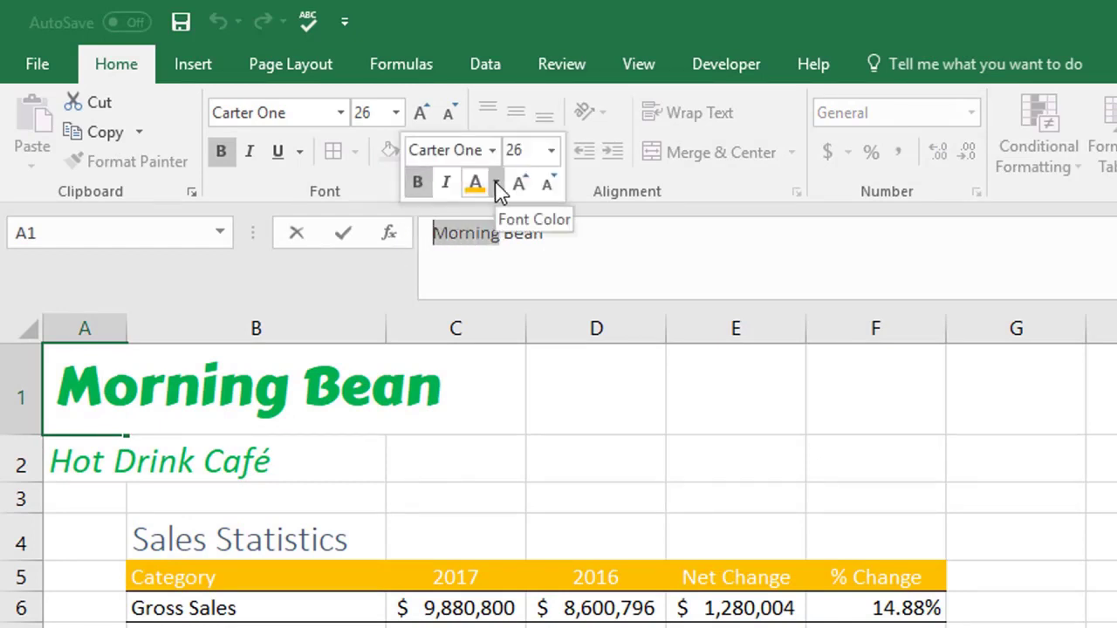
left_click(496, 183)
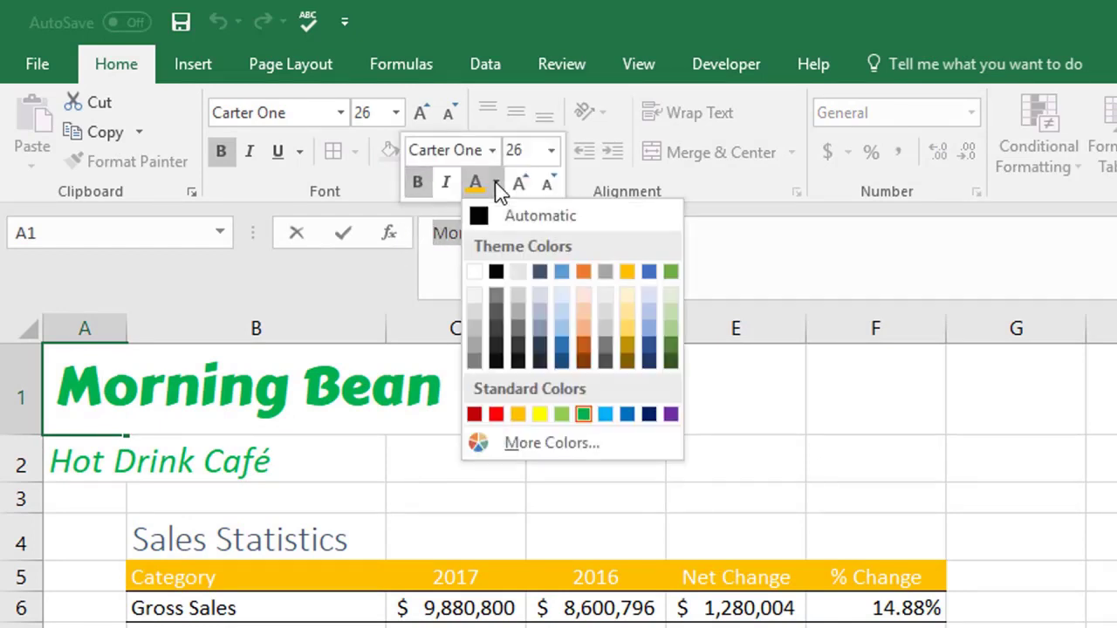
left_click(628, 274)
left_click(83, 593)
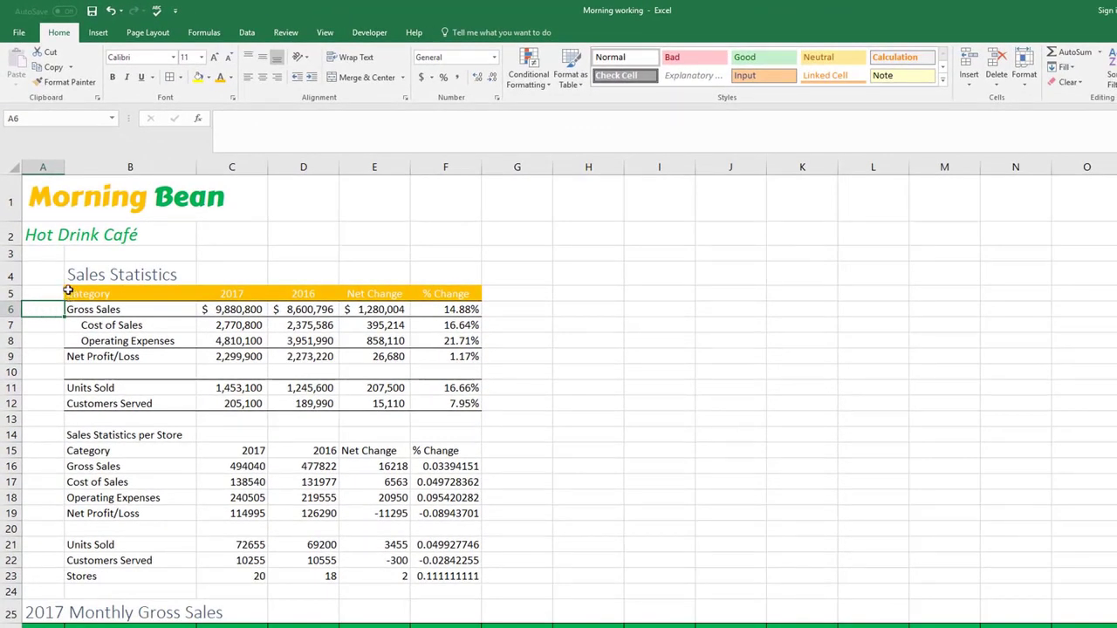
Copy the formatting of the Sales Statistics table B4:F12 to the Sales Statistics per Store table starting at B14 with Format Painter
left_click_drag(82, 273, 451, 403)
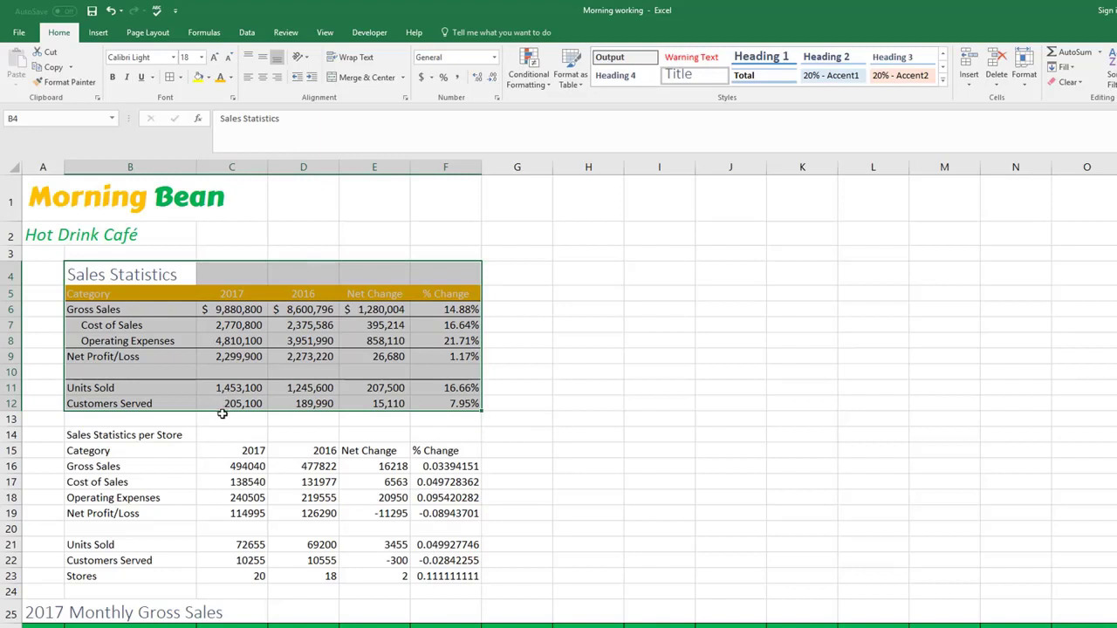
left_click(93, 84)
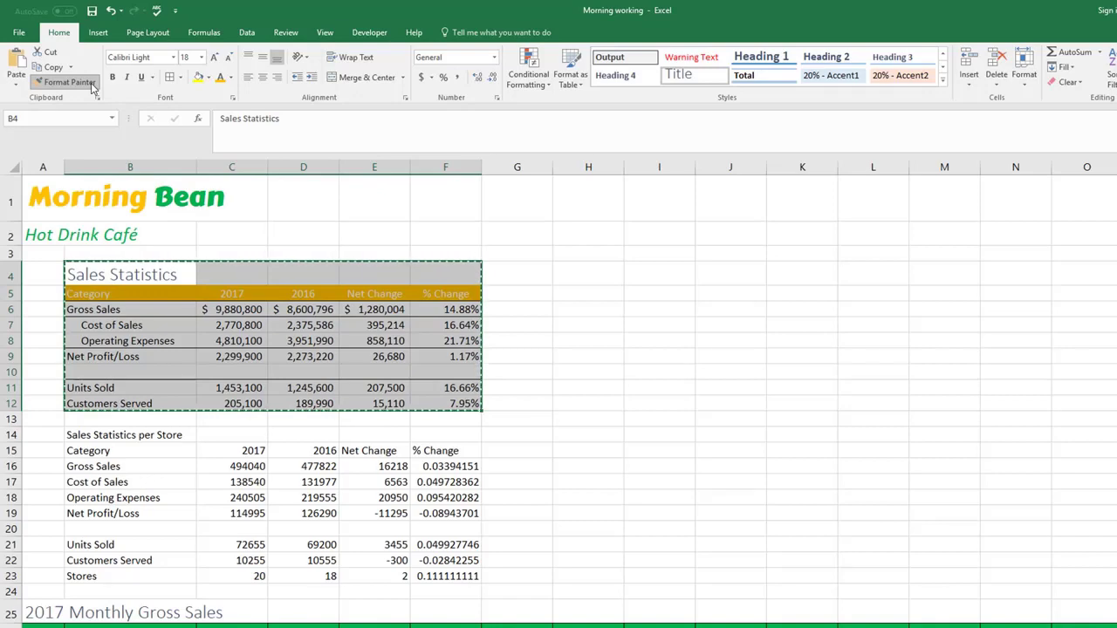
left_click(105, 437)
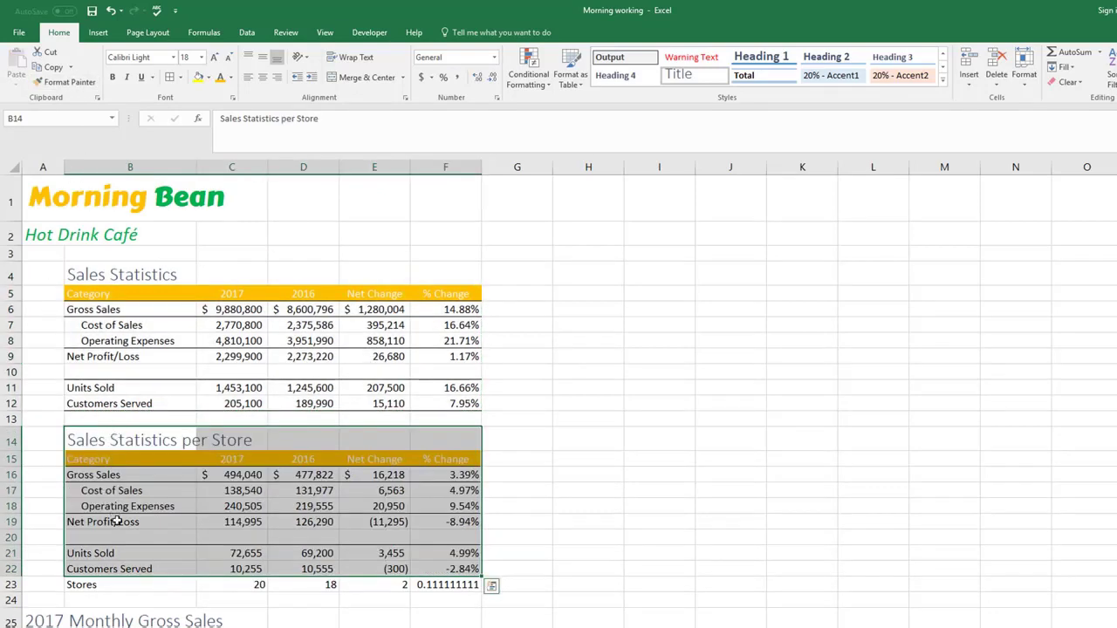
Apply the Comma number style without decimal places to the Stores row values C23:F23
left_click(116, 589)
left_click(218, 585)
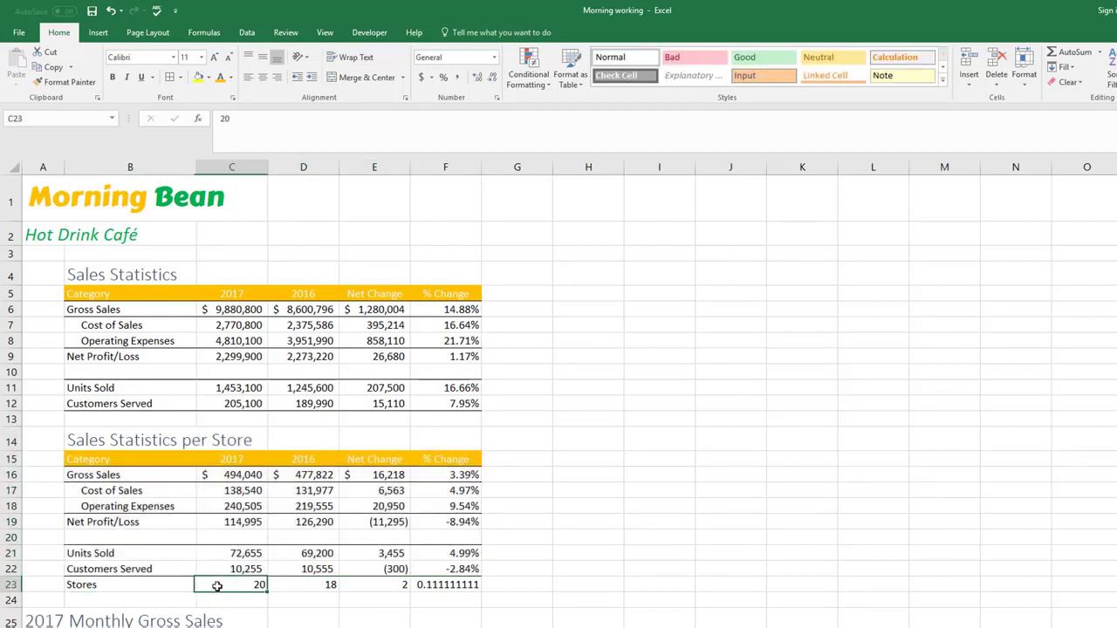
left_click(168, 586)
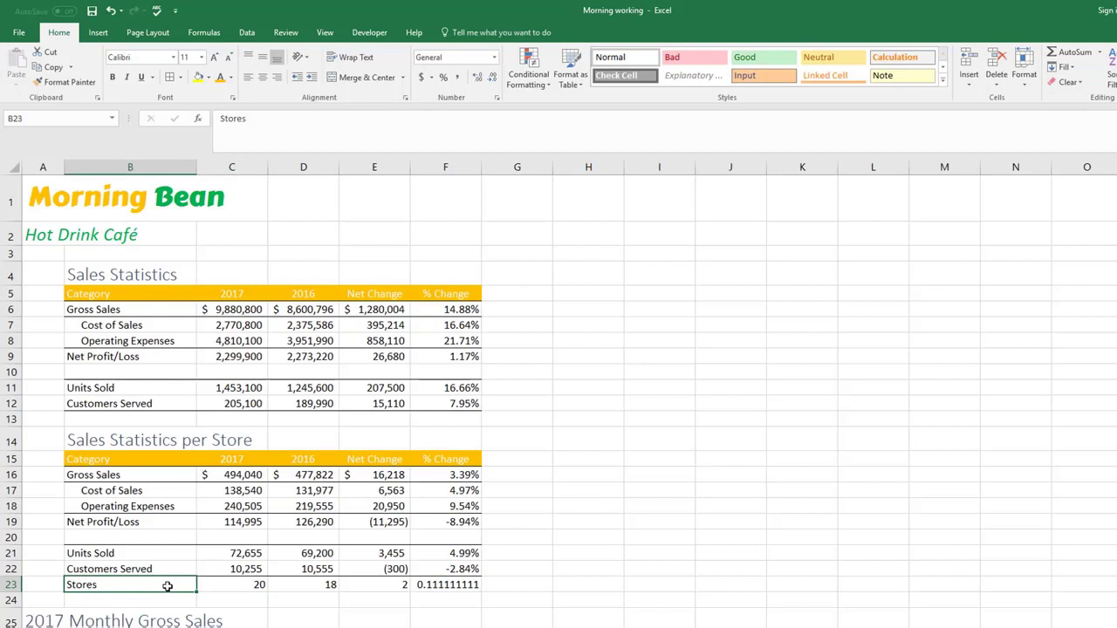
left_click_drag(215, 580, 421, 587)
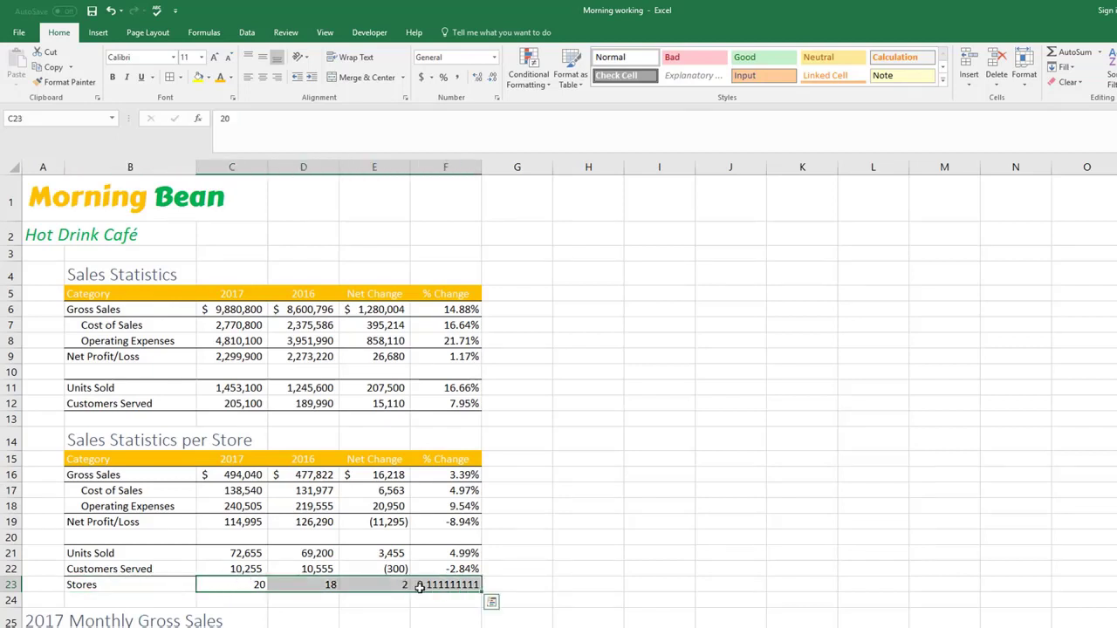
left_click(457, 79)
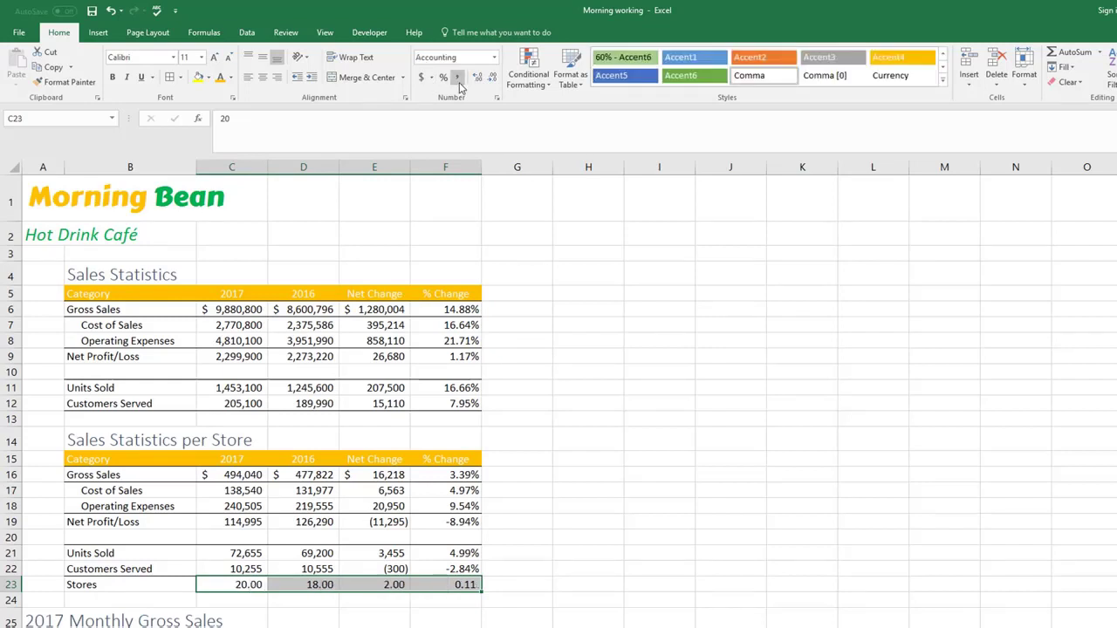
left_click(477, 77)
left_click(477, 78)
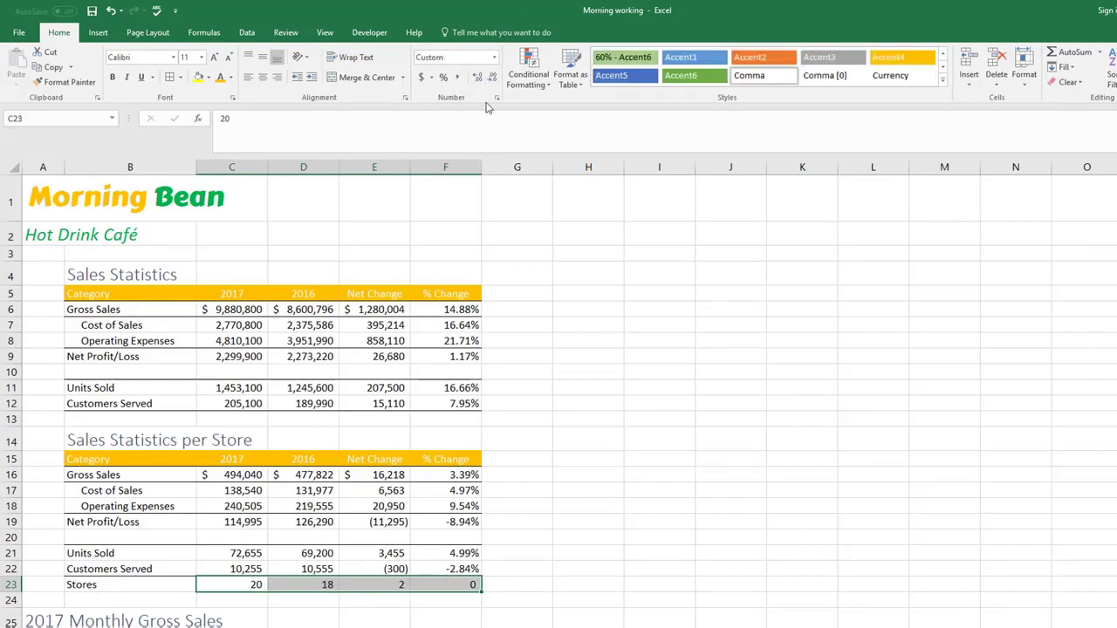
Format the Stores % Change cell F23 as a percentage with two decimal places
left_click(452, 585)
left_click(444, 77)
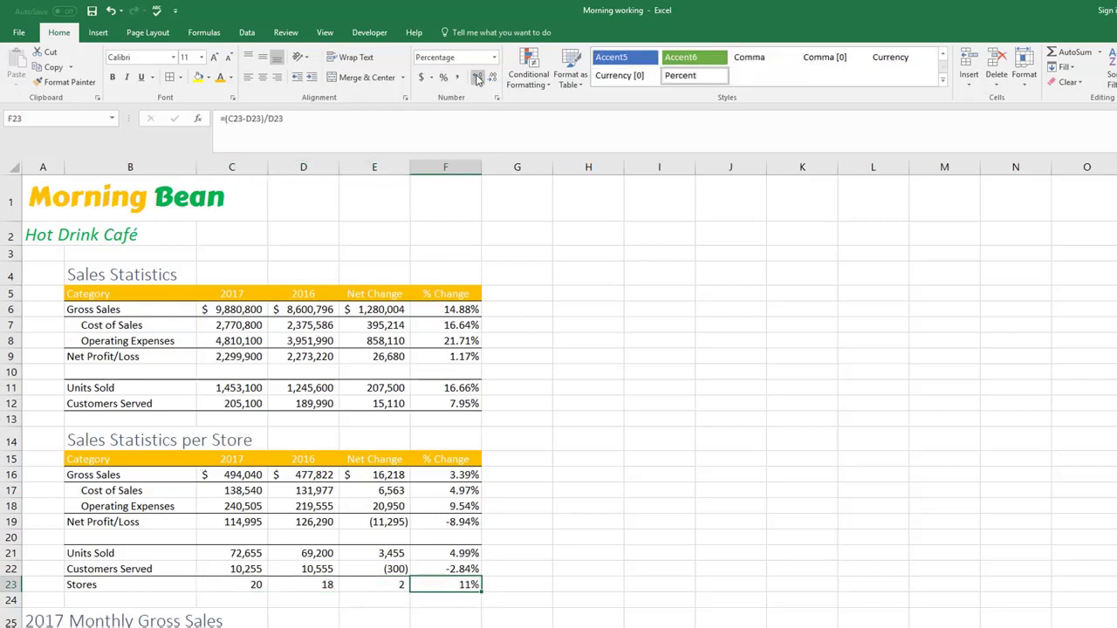
left_click(477, 77)
left_click(381, 613)
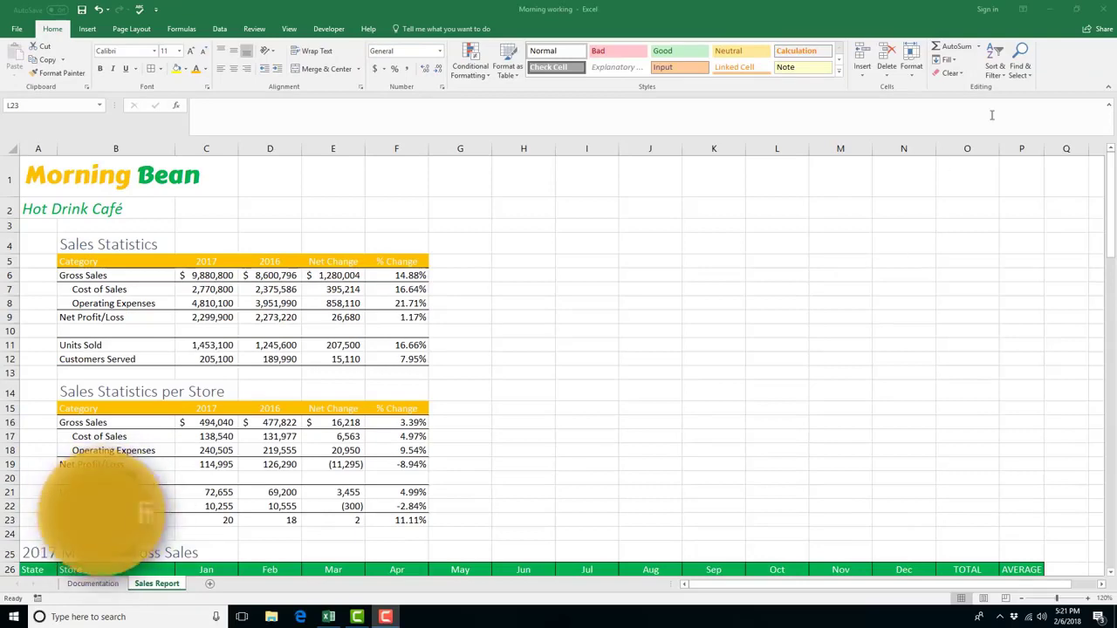
Replace every "Ave." with "Avenue" in the Sales Report sheet using Find and Replace
scroll(957, 267, "down", 4)
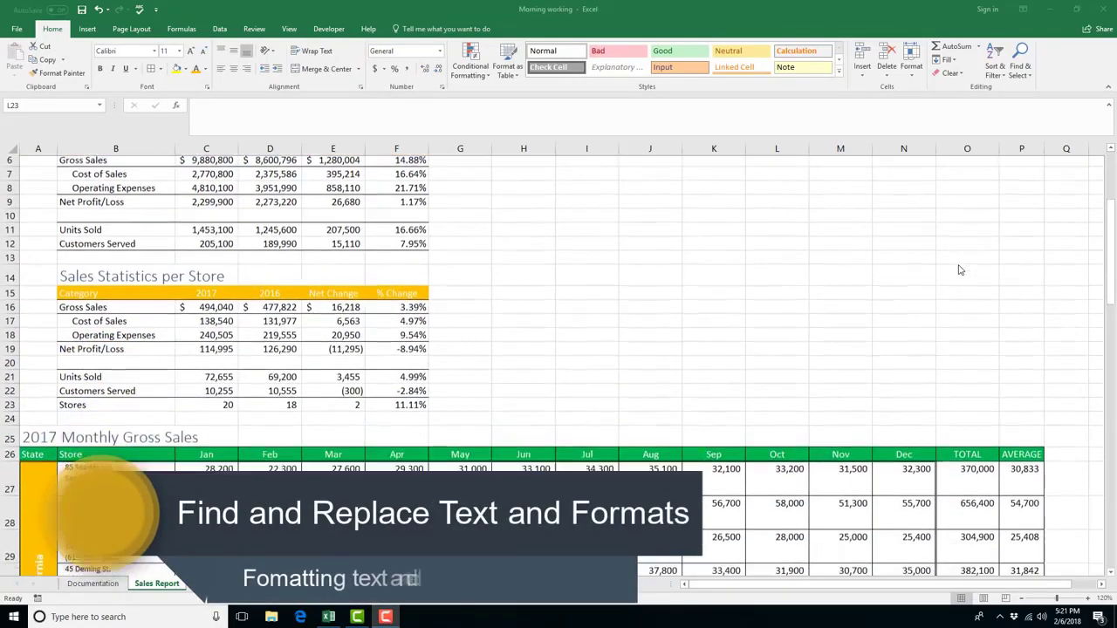
scroll(462, 415, "down", 2)
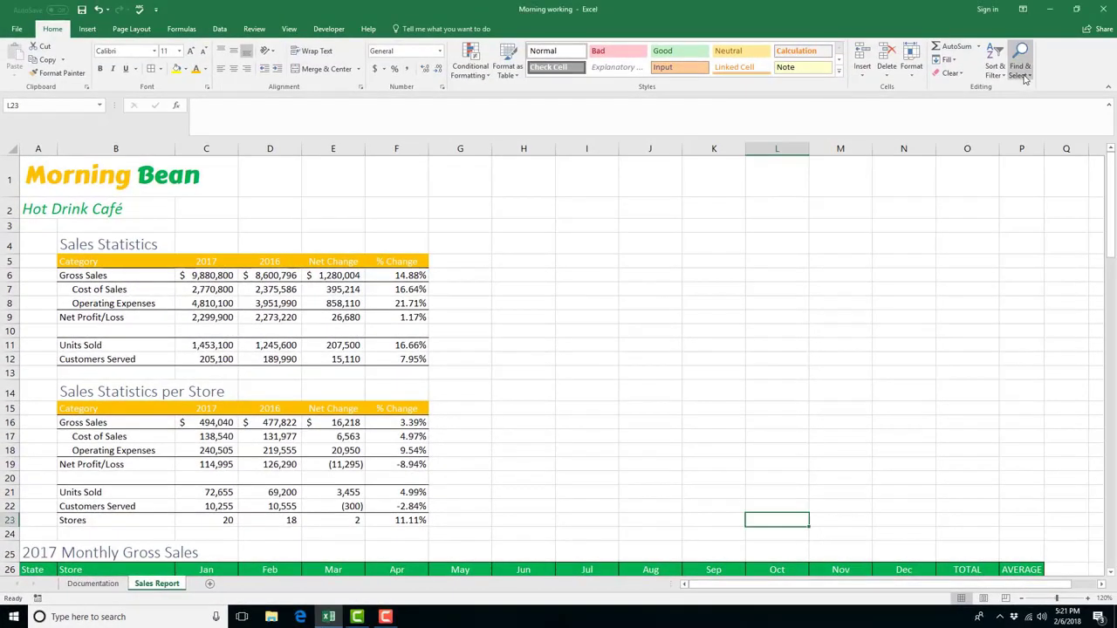
left_click(1018, 72)
left_click(1033, 89)
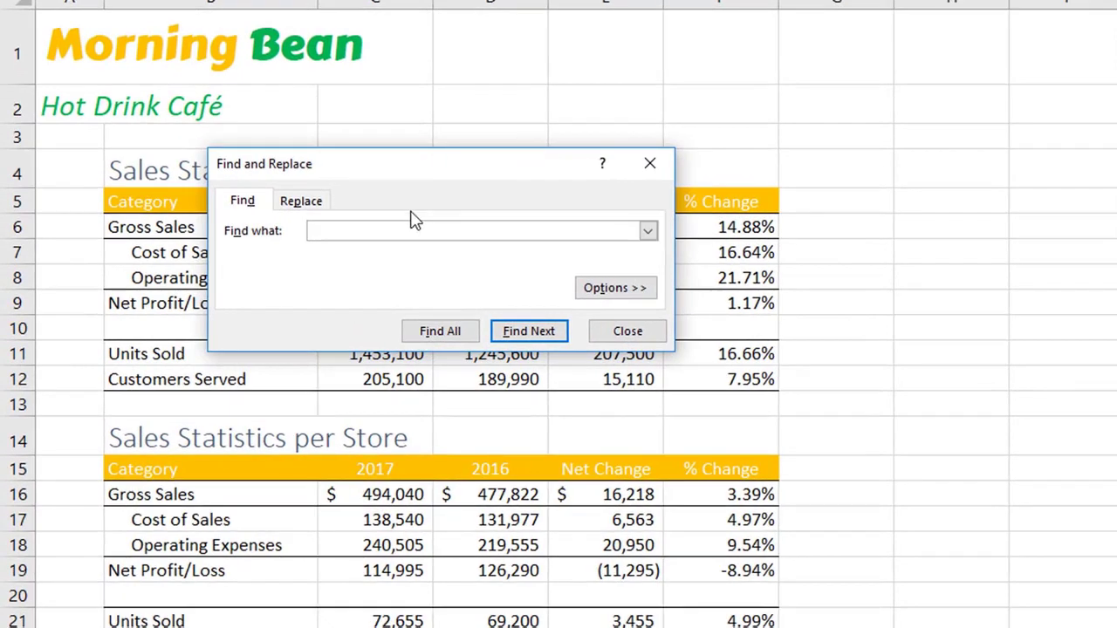
type("Ave.")
left_click(310, 205)
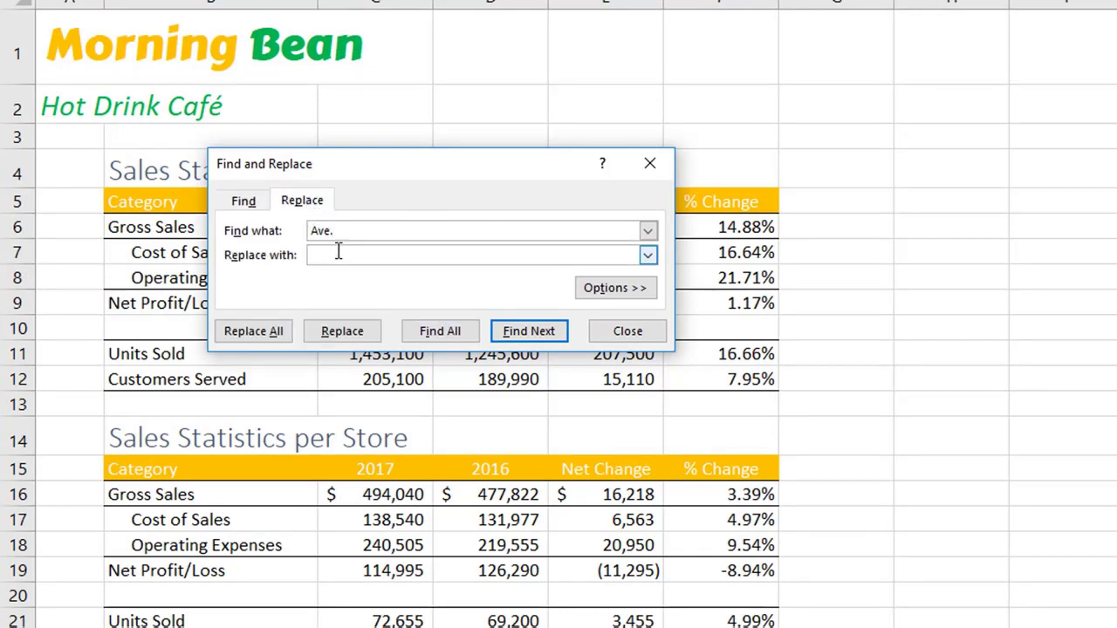
left_click(339, 251)
type("Avenue")
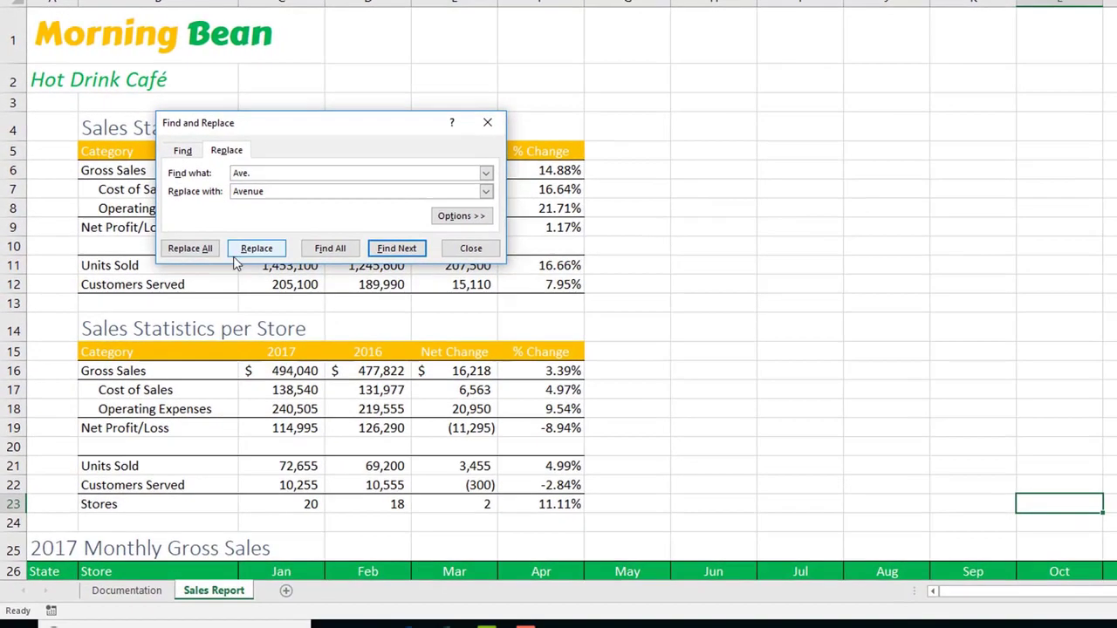
left_click(259, 332)
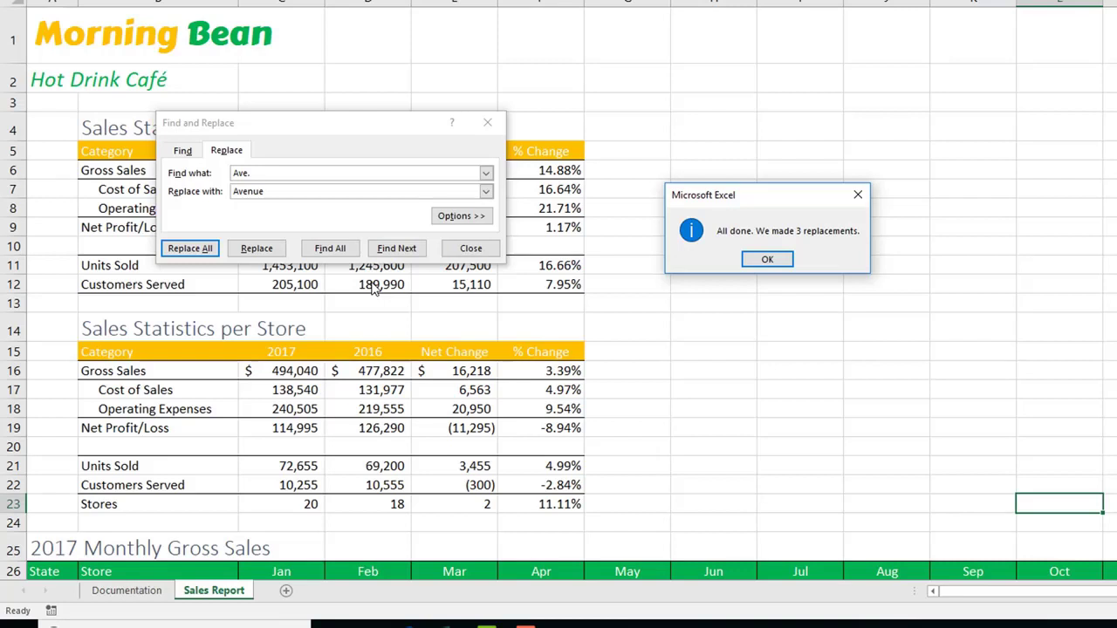
left_click(751, 262)
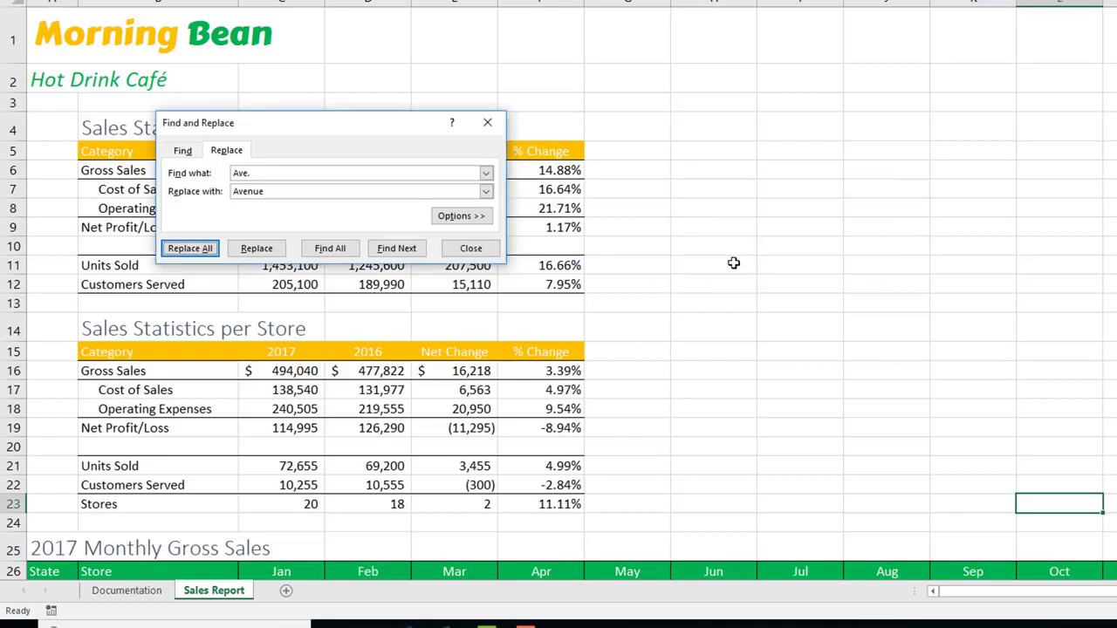
Replace every "St." with "Street" in the Sales Report sheet
left_click(264, 173)
key("BackSpace")
key("BackSpace")
key("BackSpace")
key("BackSpace")
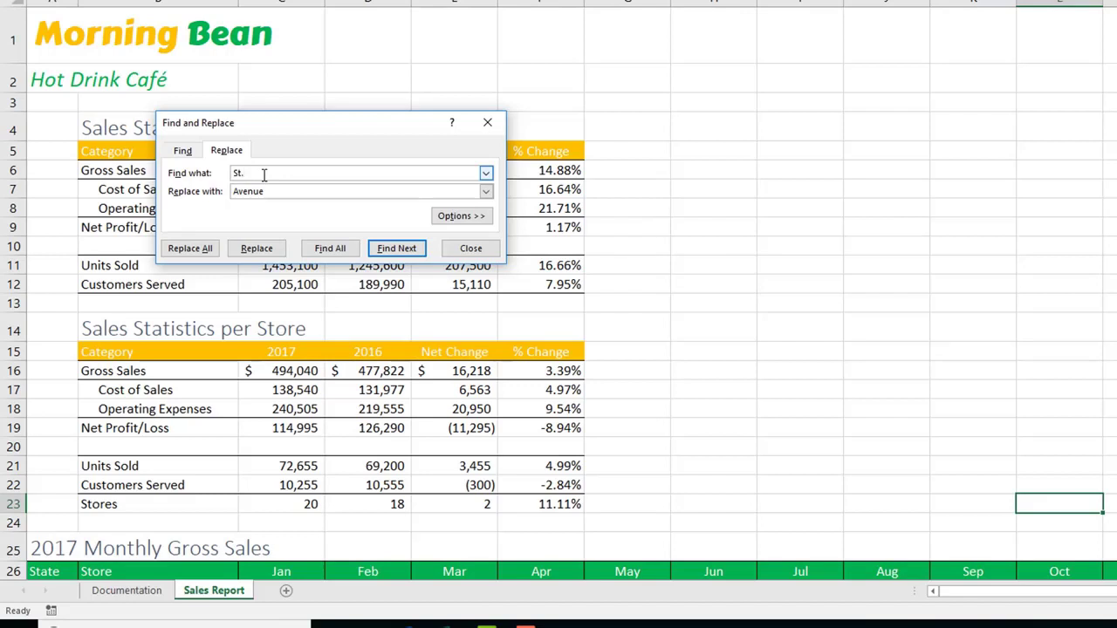
type("St.")
left_click(275, 189)
key("BackSpace")
key("BackSpace")
key("BackSpace")
type("Street")
left_click(194, 248)
left_click(768, 260)
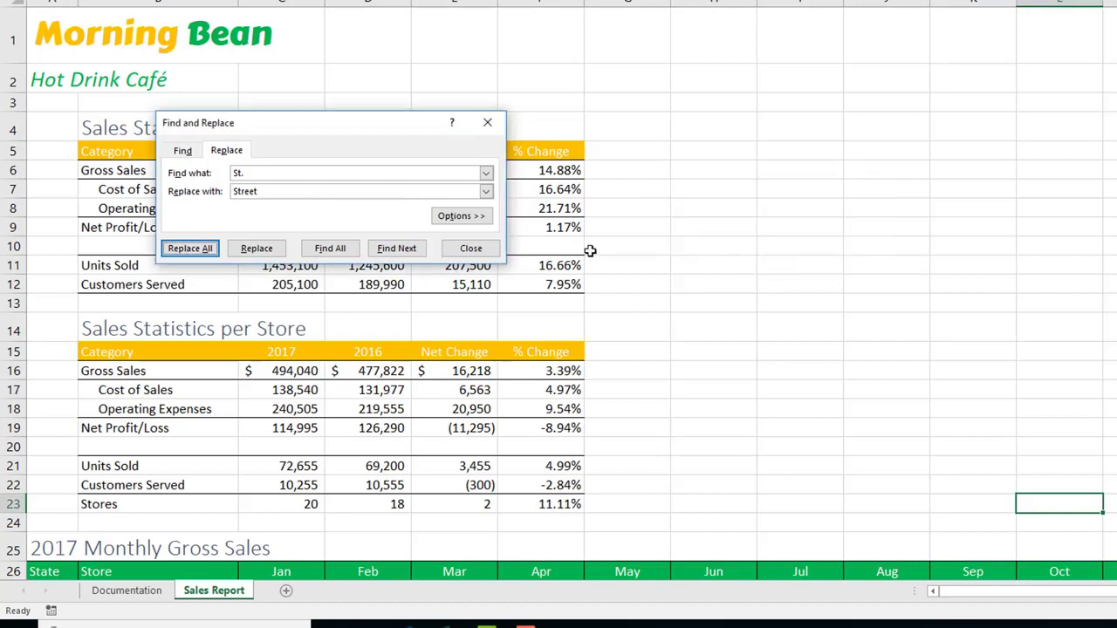
Replace every "Ln." with "Lane" in the Sales Report sheet
left_click(305, 176)
key("BackSpace")
key("BackSpace")
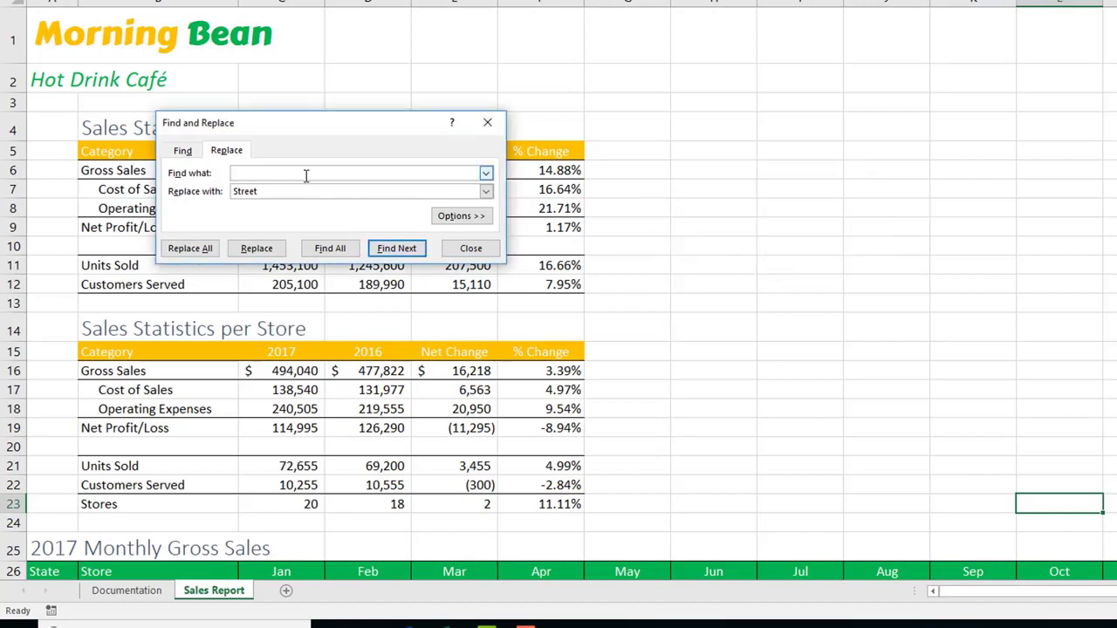
left_click(278, 192)
key("BackSpace")
key("BackSpace")
key("BackSpace")
type("Lane")
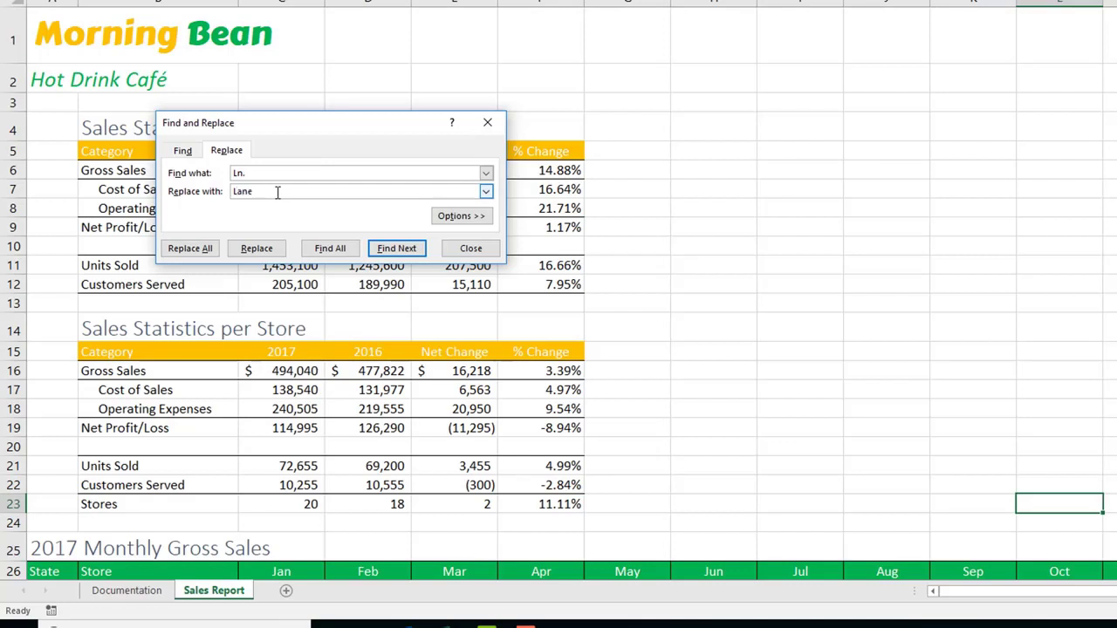
left_click(190, 249)
left_click(715, 259)
Replace every "Dr." with "Drive" in the Sales Report sheet and run the same replacement once more
type("Dr.")
key("Tab")
type("Drive")
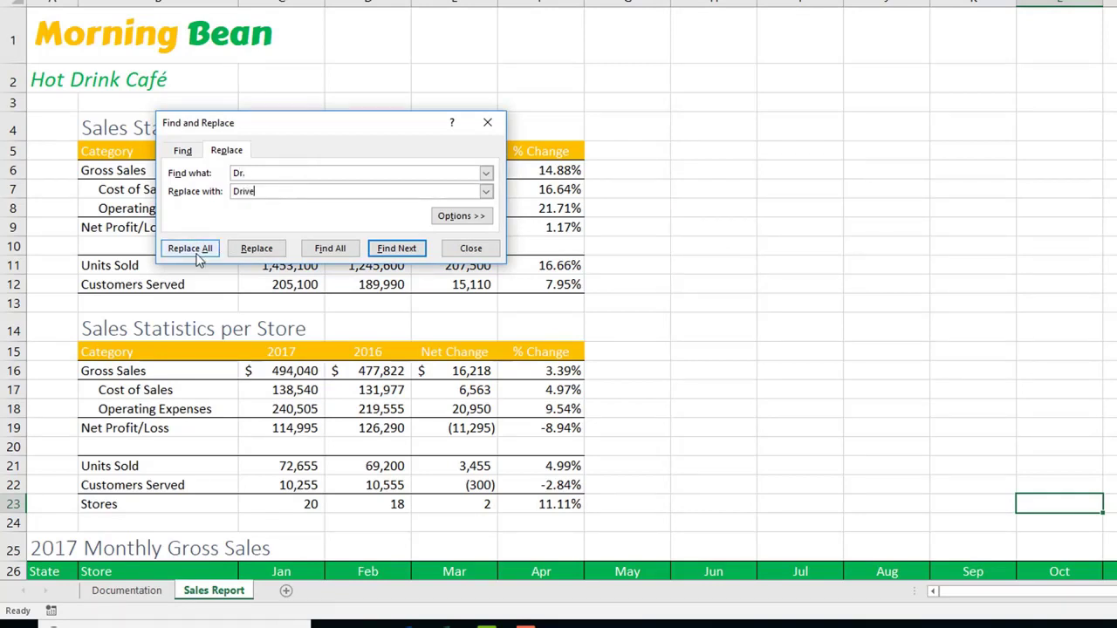
left_click(197, 251)
left_click(765, 264)
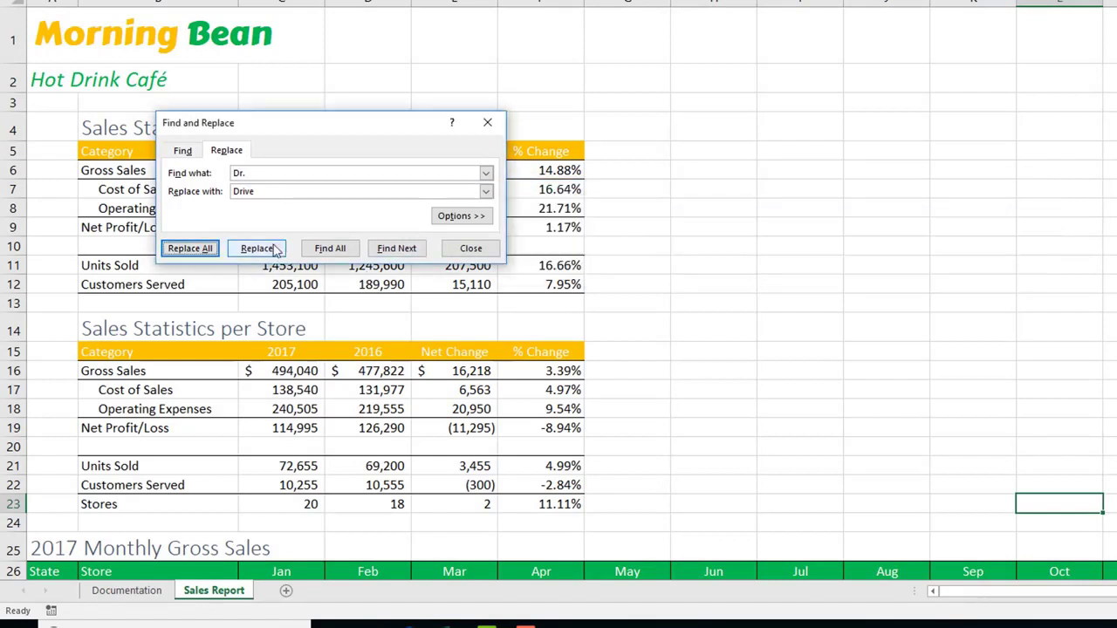
left_click(259, 171)
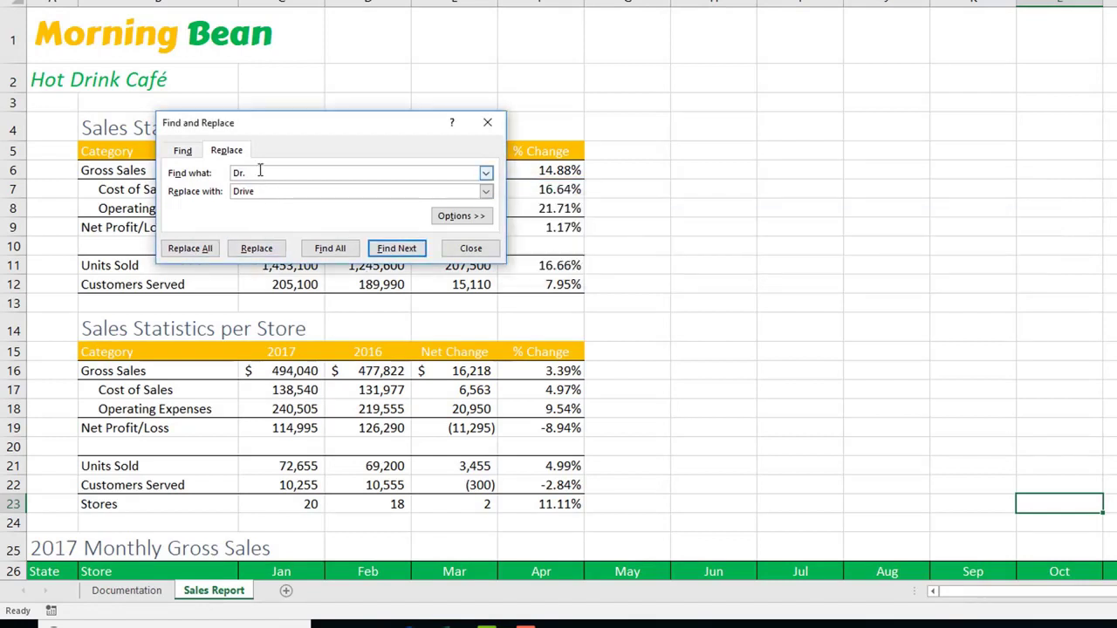
left_click(199, 250)
left_click(766, 263)
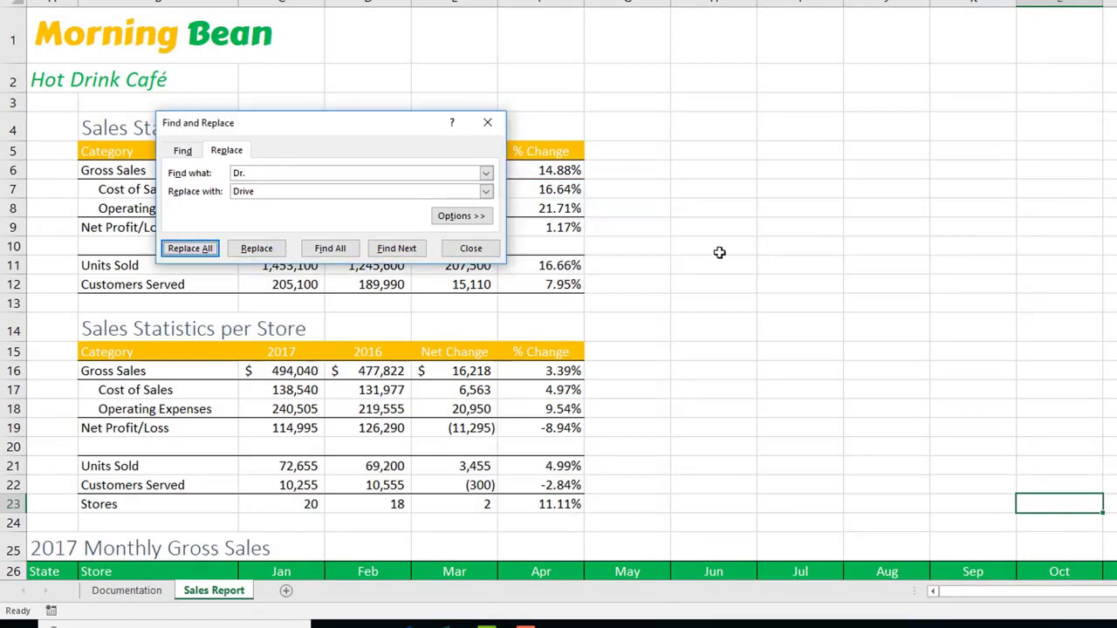
Run the replacement of all lowercase "dr." with "Drive" and close Find and Replace
left_click(259, 174)
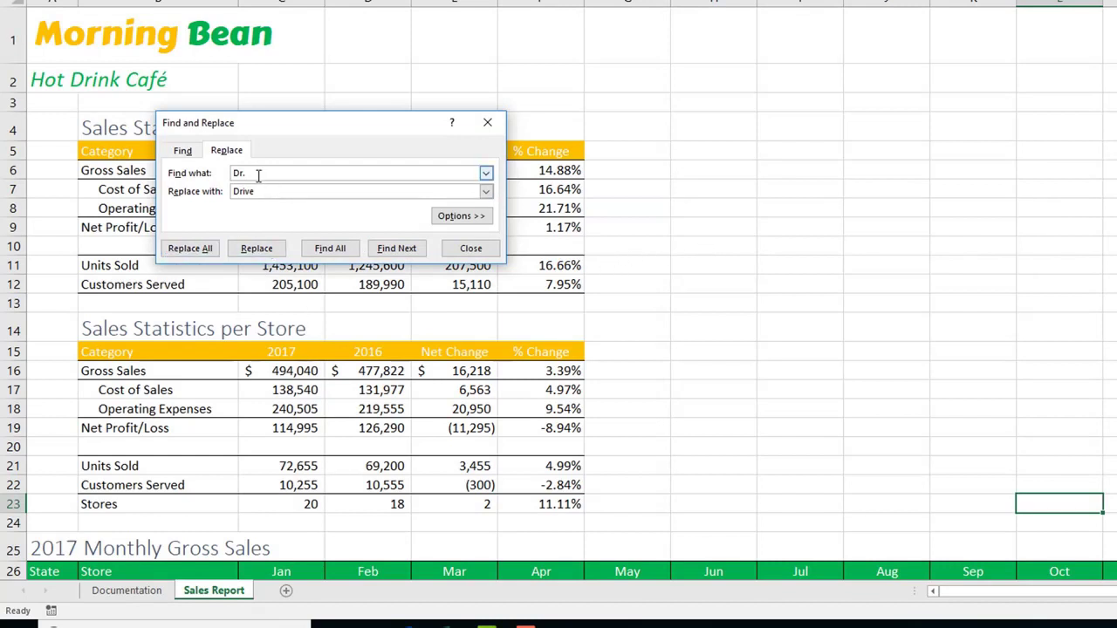
key("BackSpace")
key("BackSpace")
key("BackSpace")
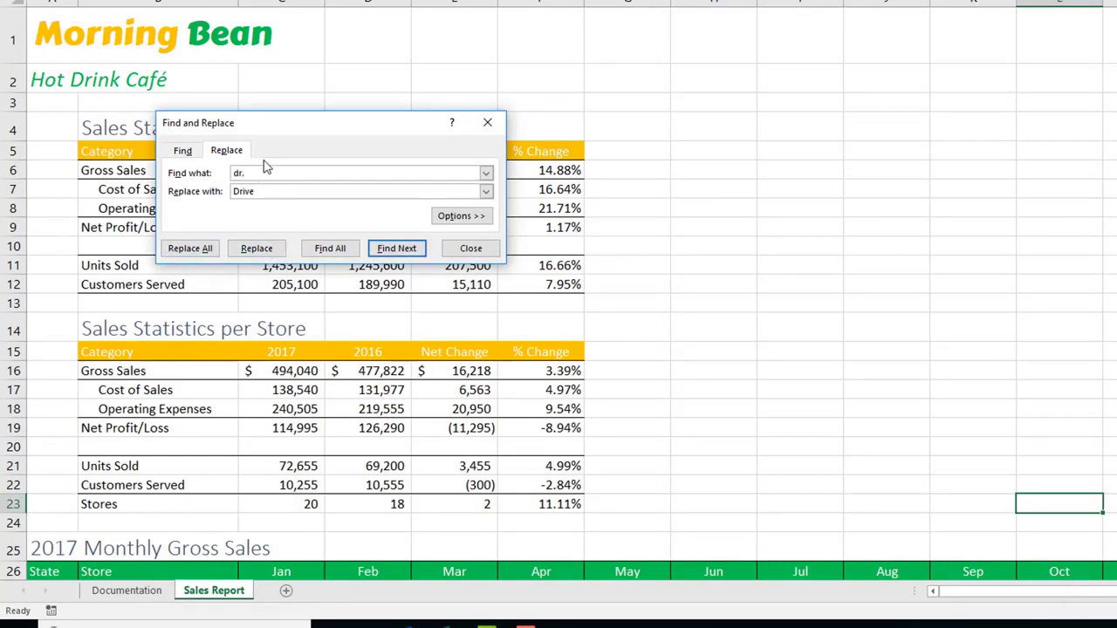
left_click(190, 249)
left_click(773, 263)
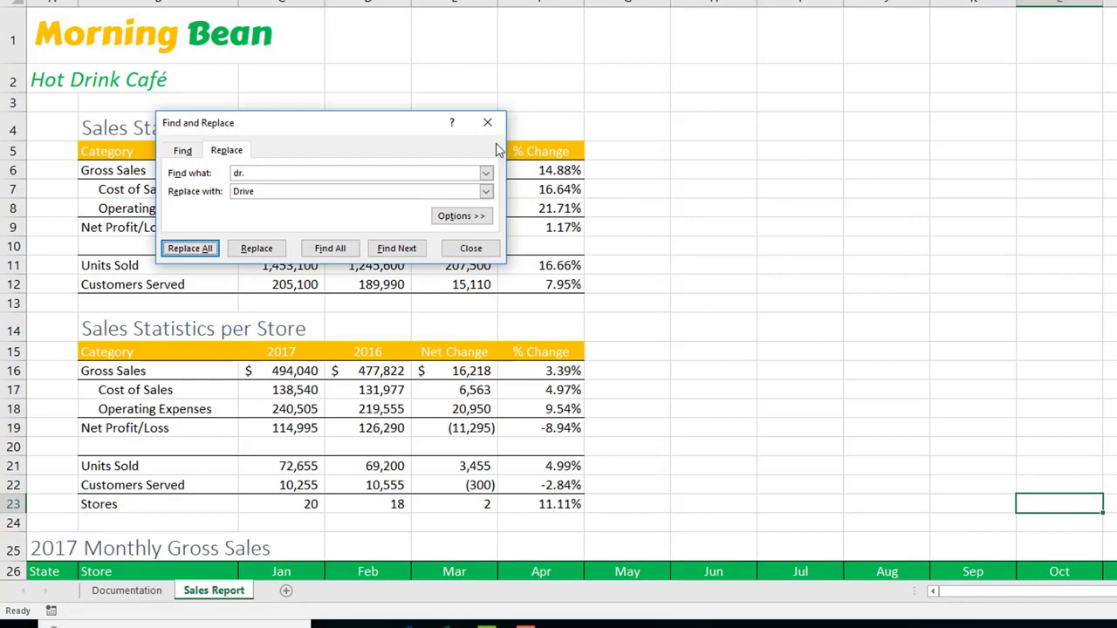
left_click(494, 249)
Open Find and Replace with its format options shown and set the find format's font color to white
scroll(710, 277, "down", 4)
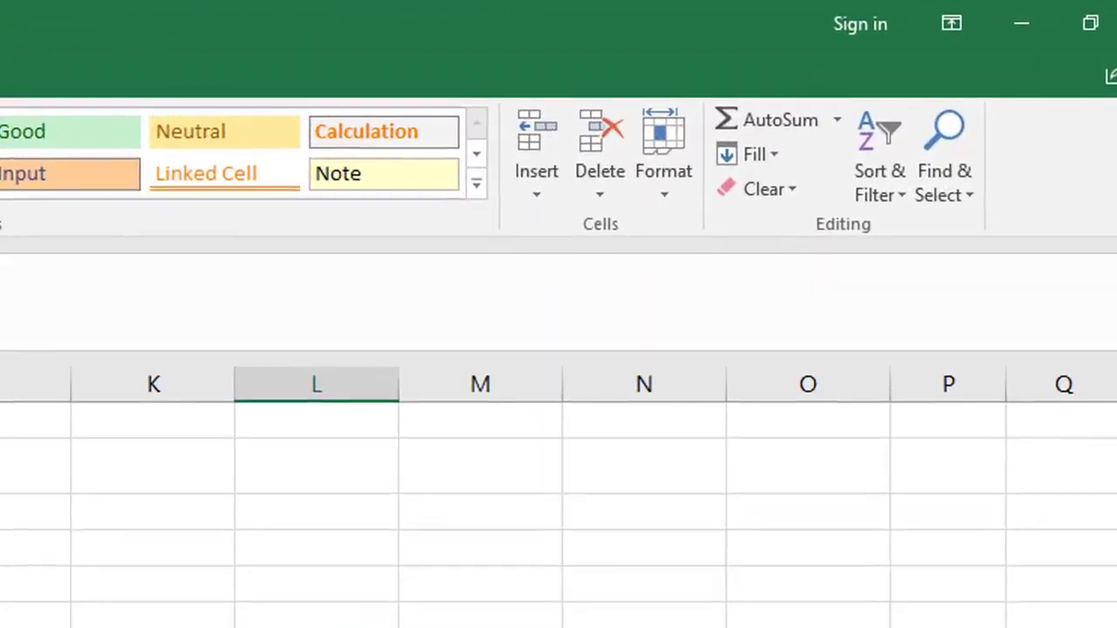
left_click(979, 175)
left_click(1007, 274)
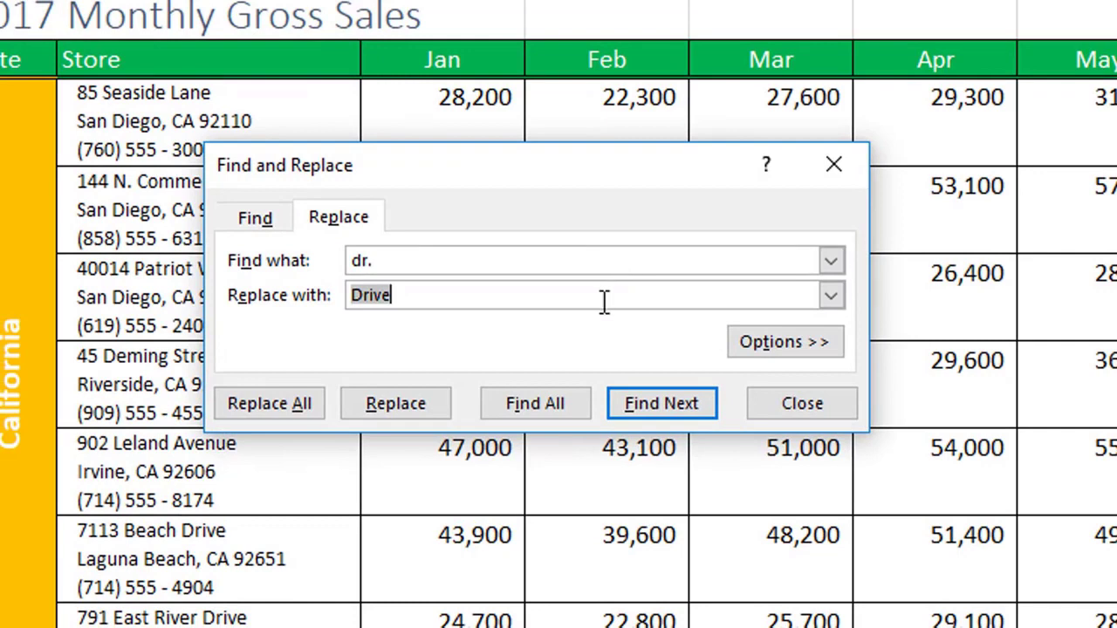
left_click(773, 342)
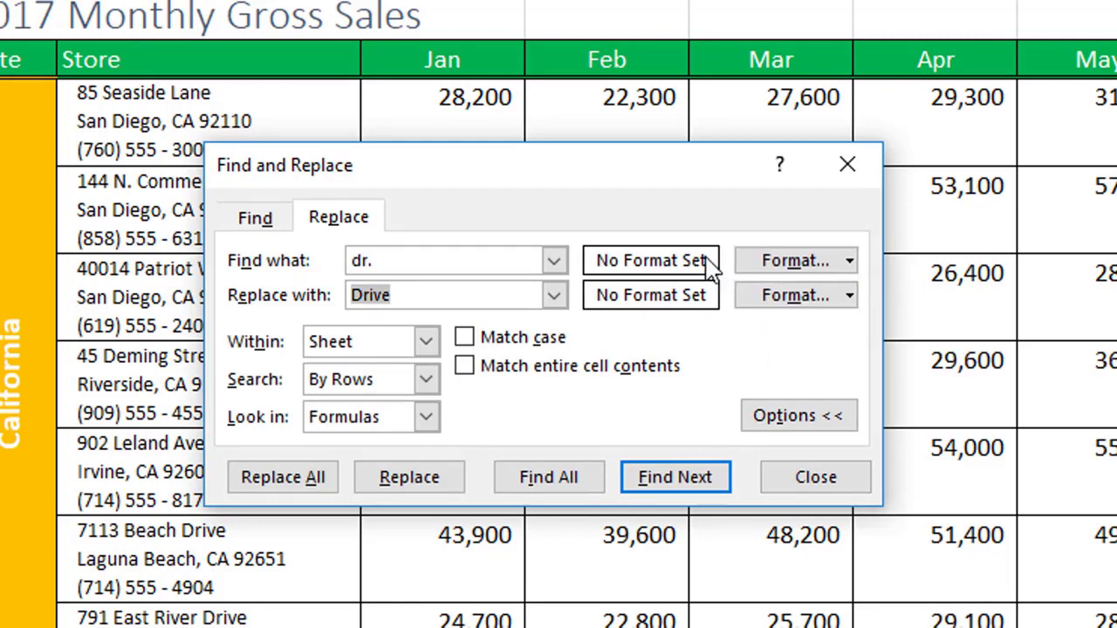
left_click(849, 261)
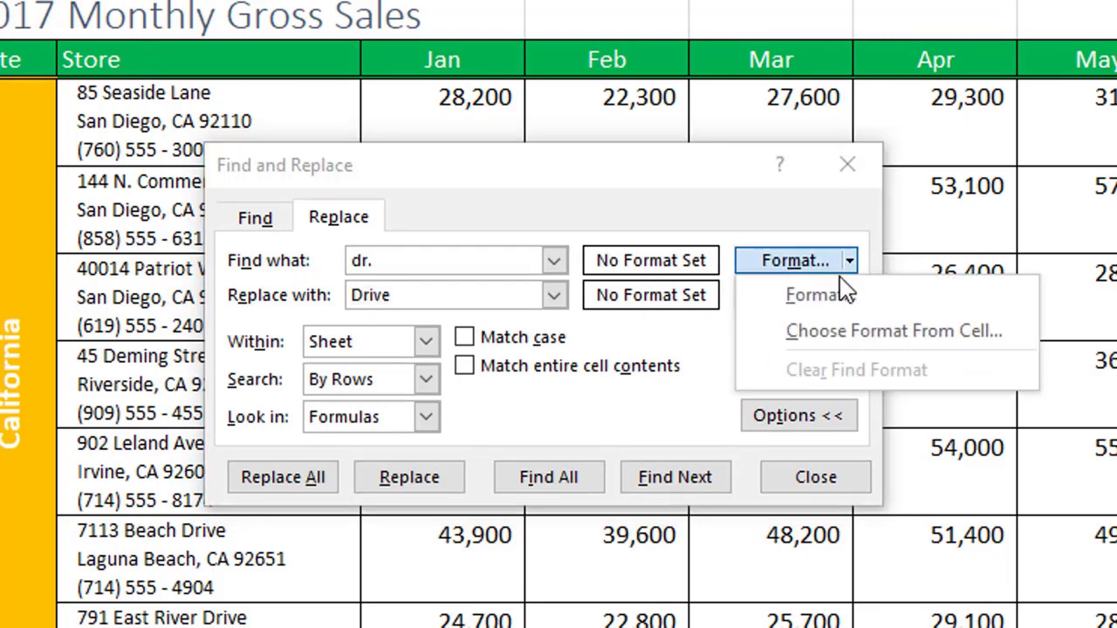
left_click(837, 288)
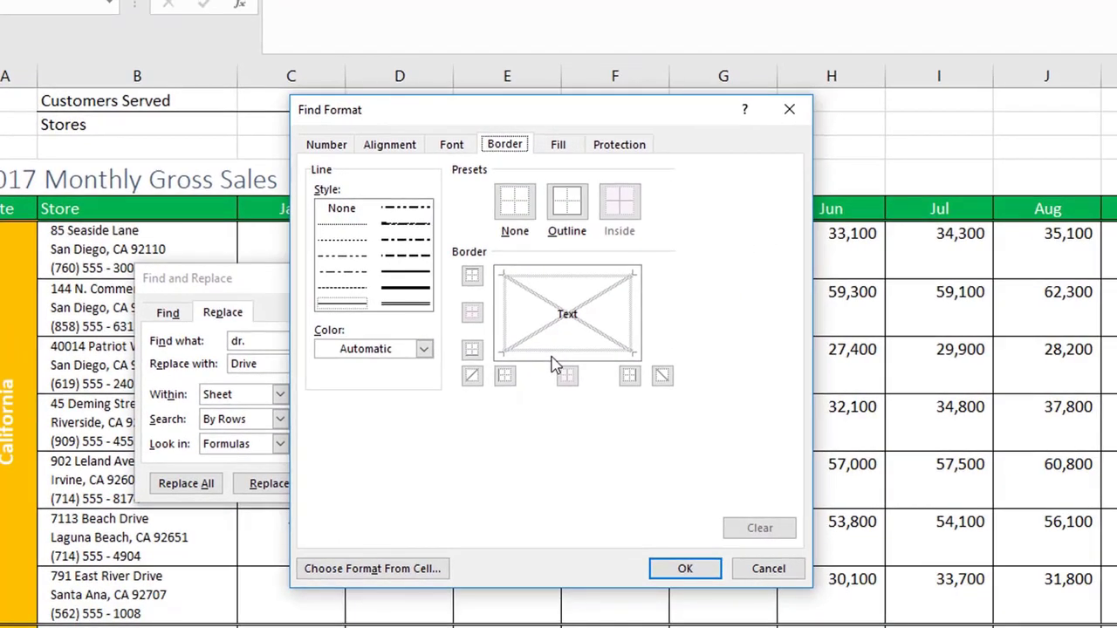
left_click(460, 146)
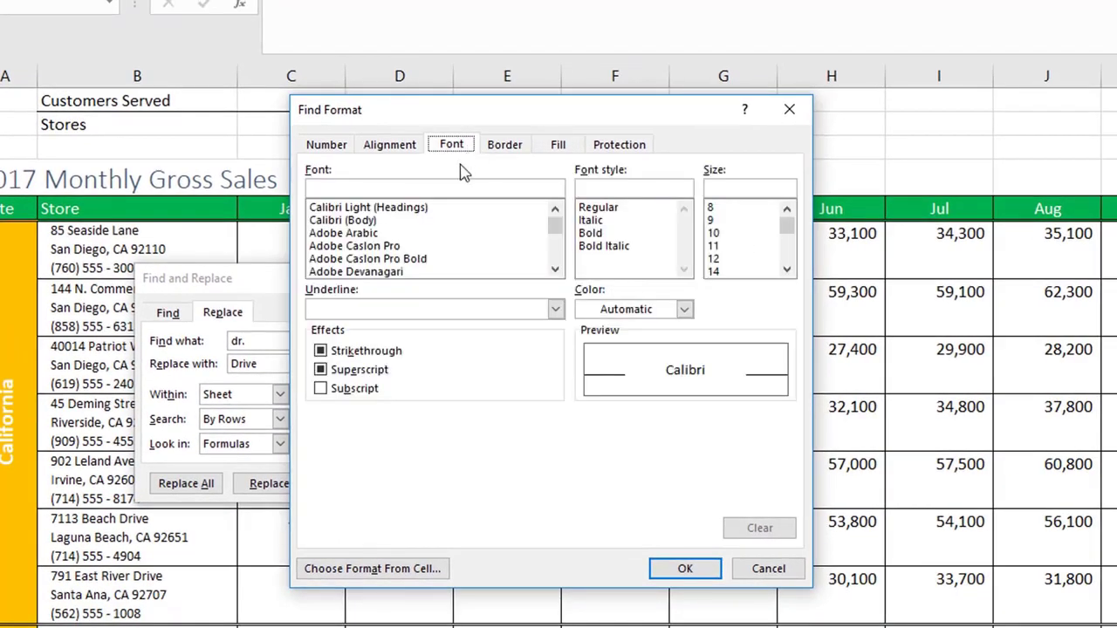
left_click(685, 311)
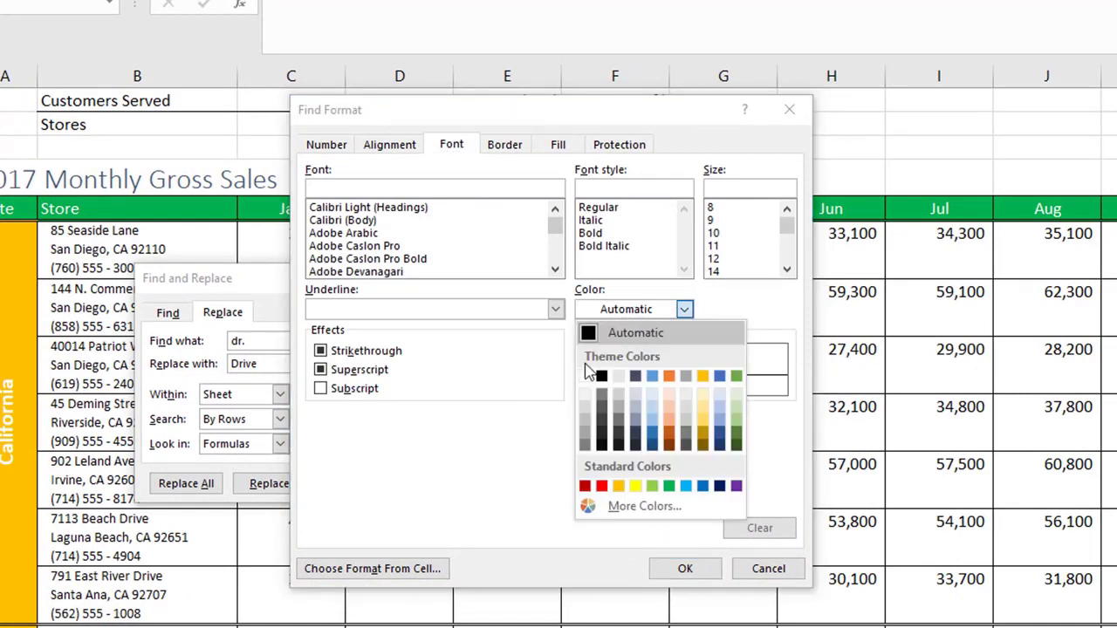
left_click(587, 377)
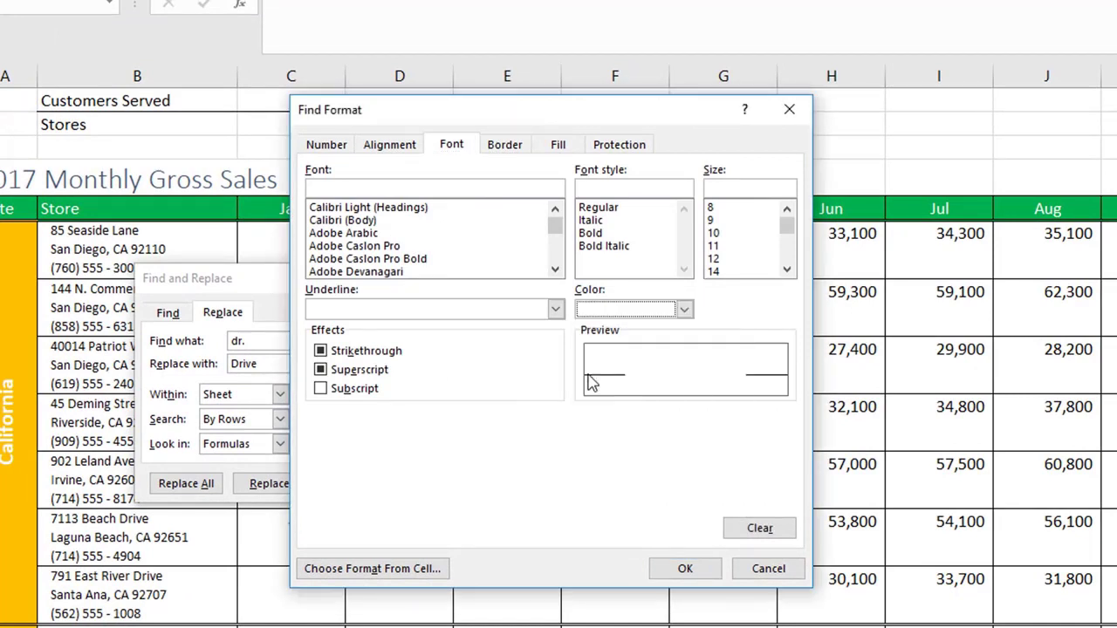
Add the gold theme color as the background fill of the find format and accept it
left_click(559, 147)
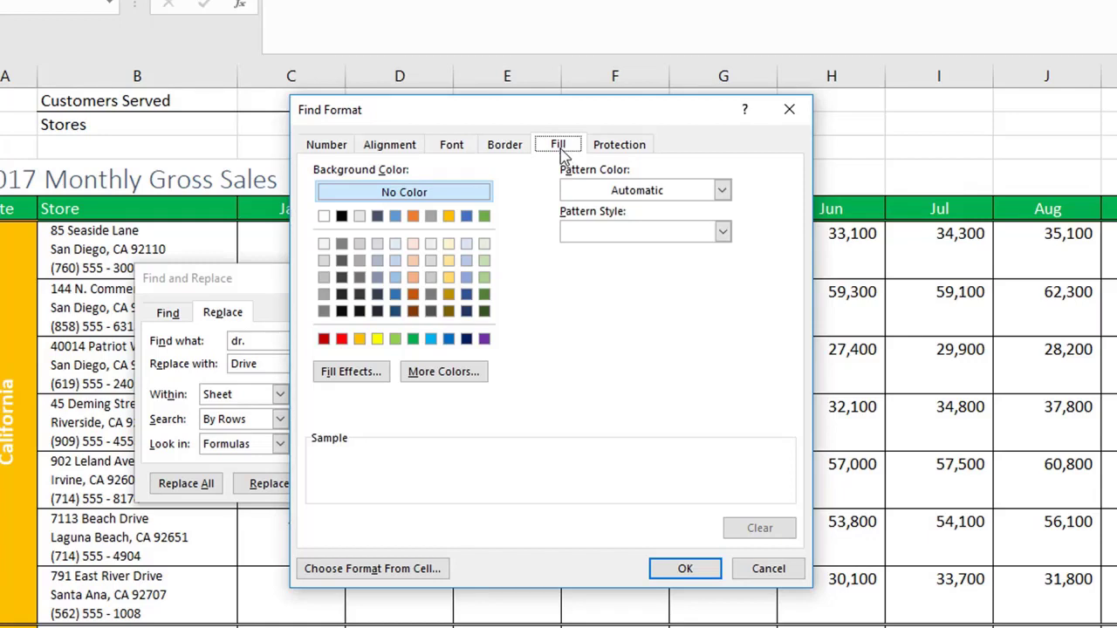
left_click(449, 216)
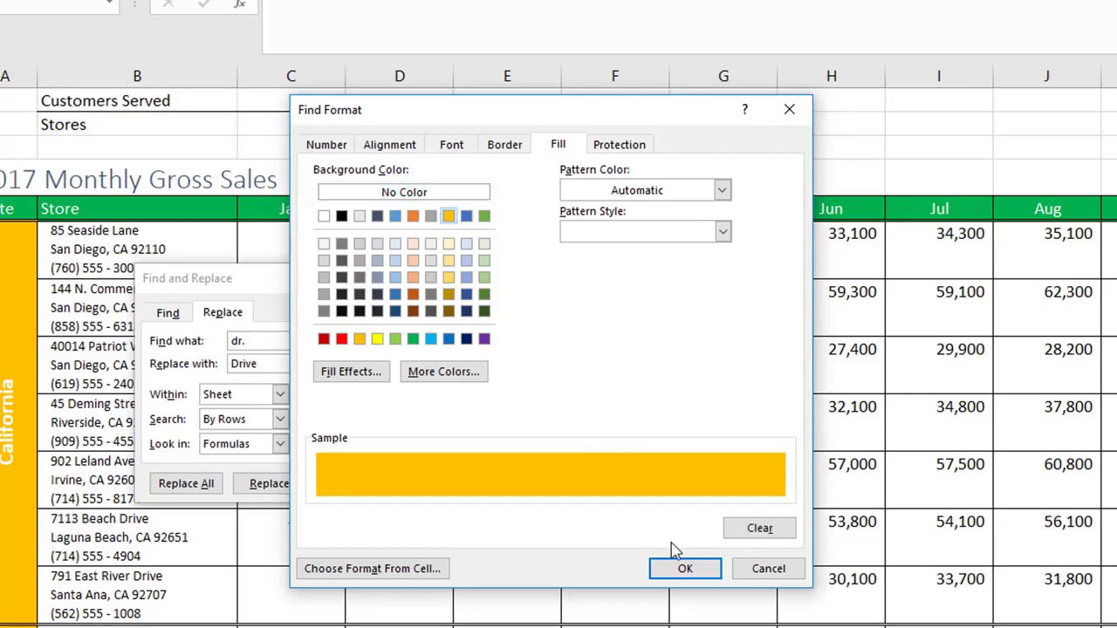
left_click(685, 569)
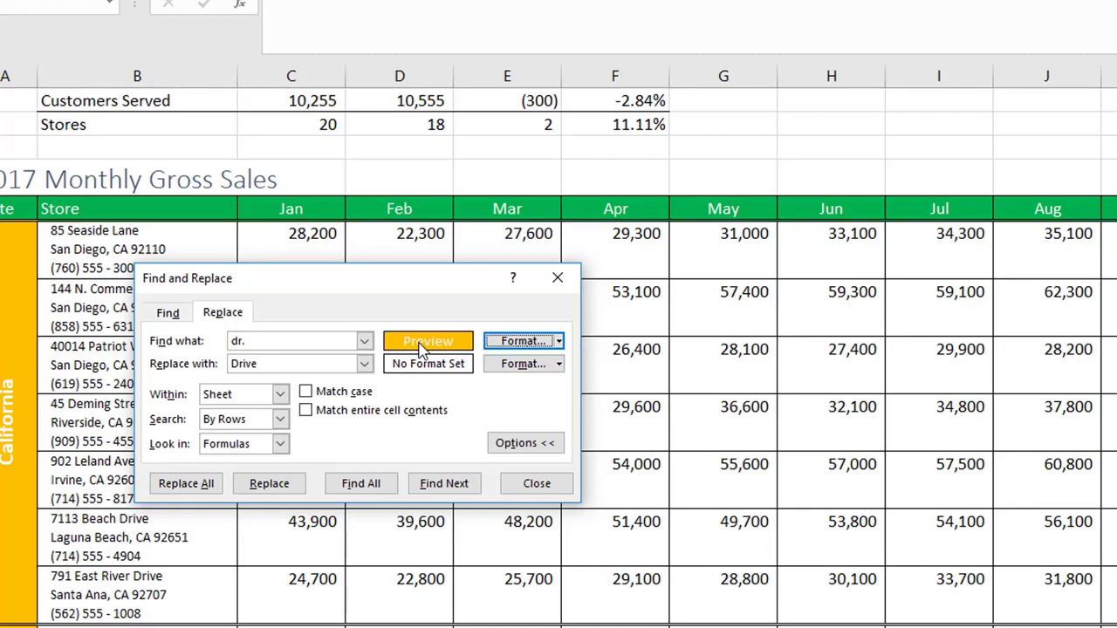
Define the replacement format with the gold theme background fill and the standard blue font color
left_click(557, 368)
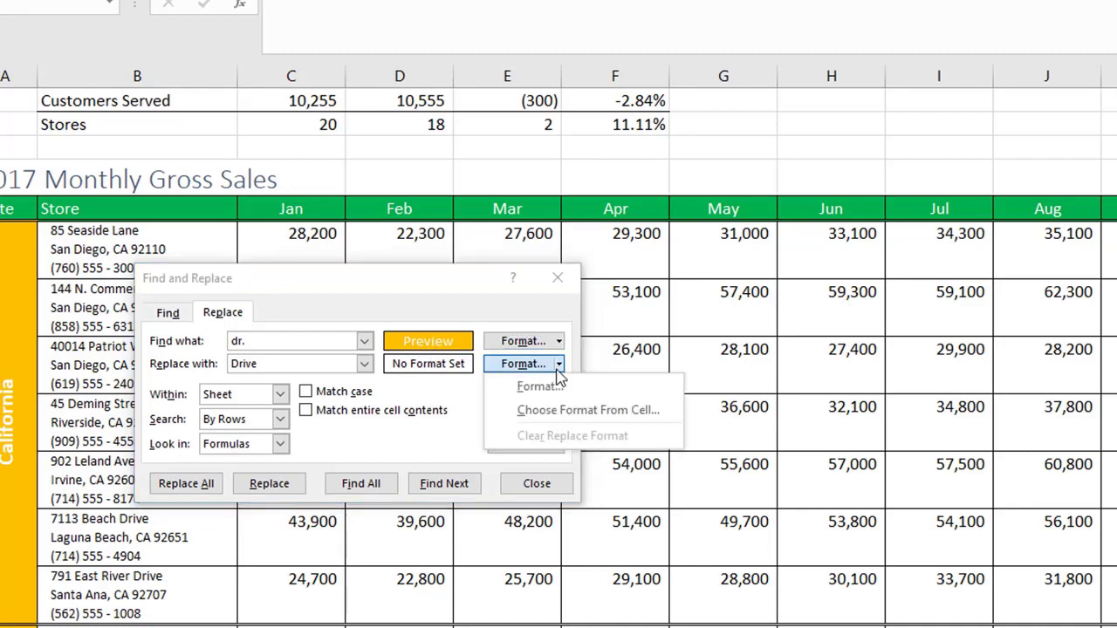
left_click(551, 387)
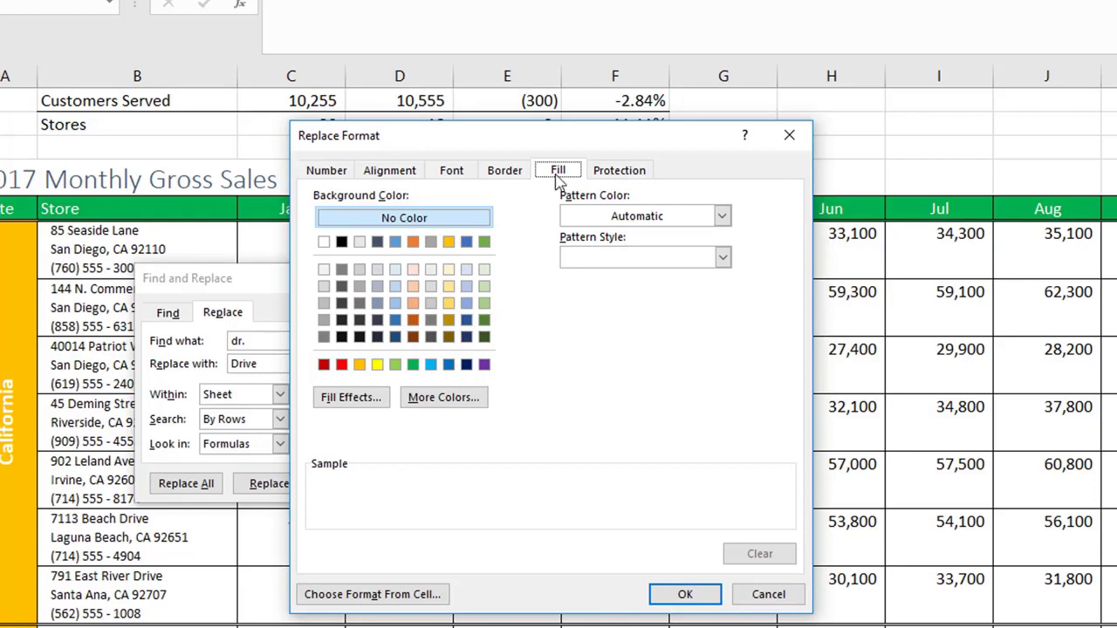
left_click(448, 242)
left_click(469, 171)
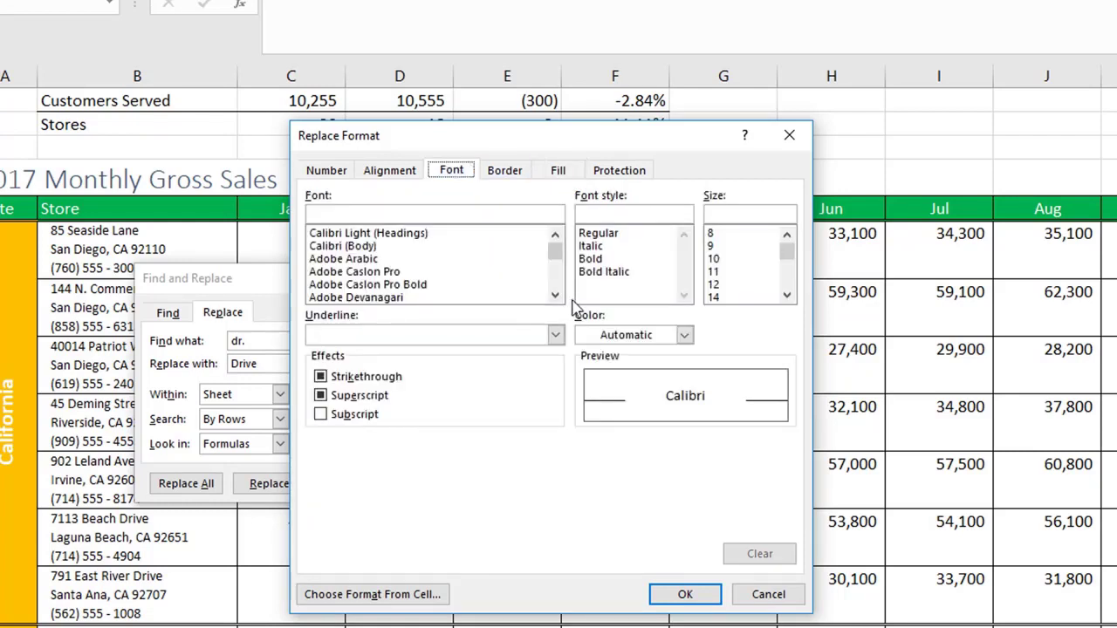
left_click(685, 335)
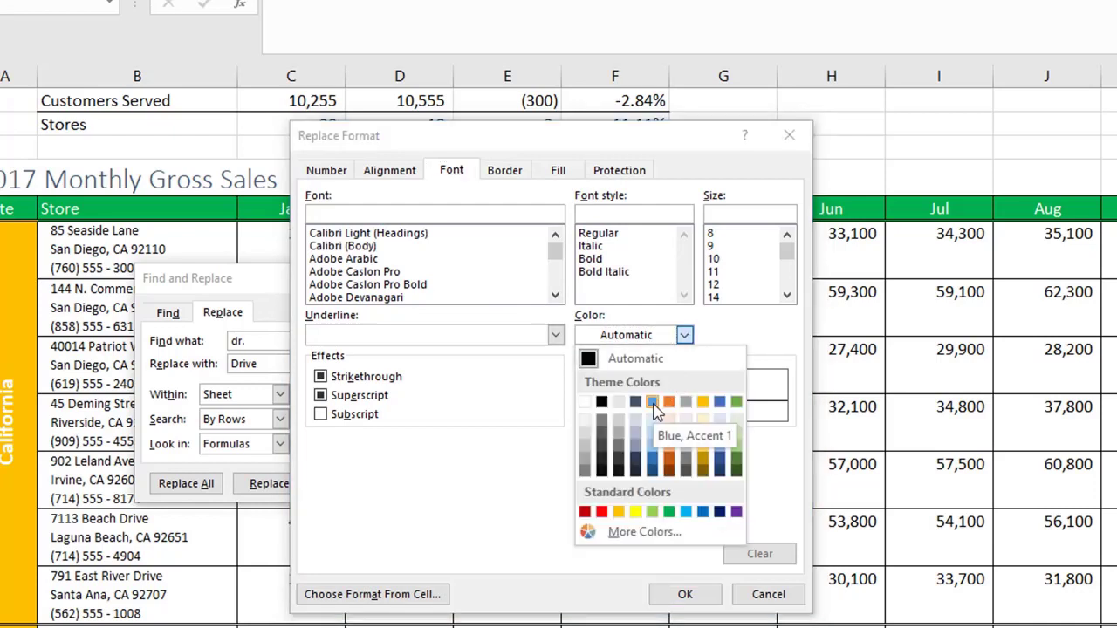
left_click(702, 512)
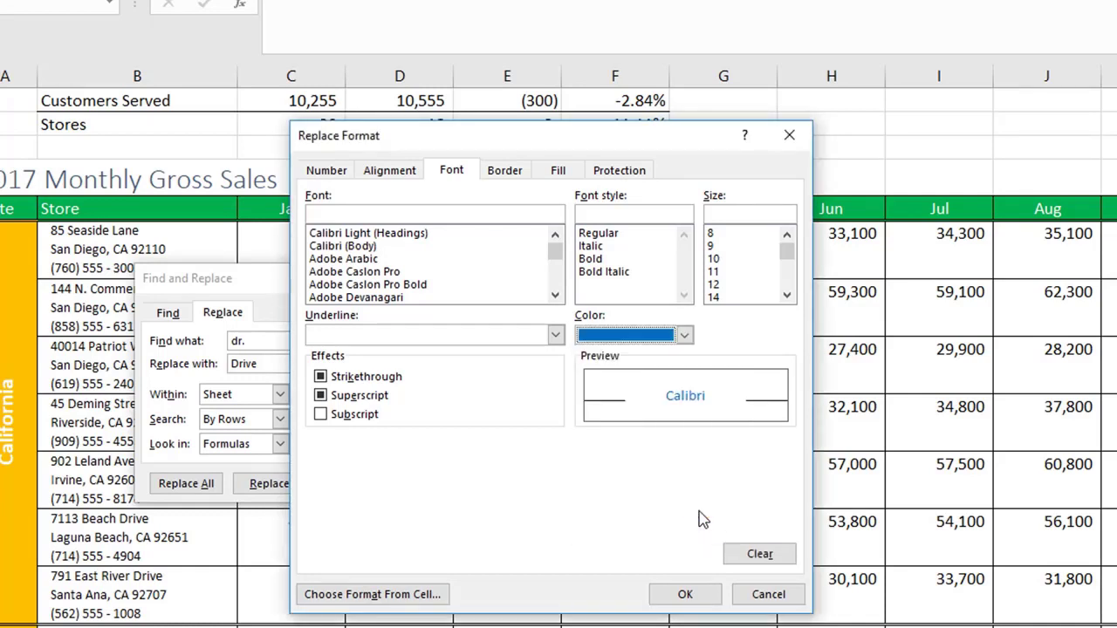
left_click(684, 594)
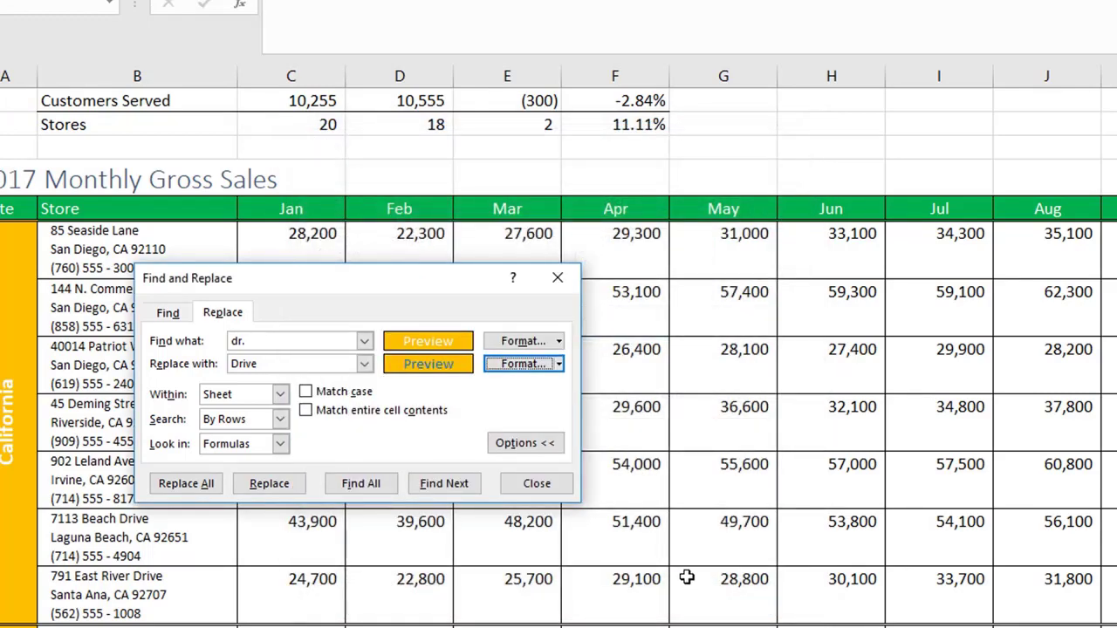
Clear the find text "dr." and the replacement text "Drive", then replace all matching cell formats in the sheet
left_click(323, 338)
key("BackSpace")
key("BackSpace")
key("BackSpace")
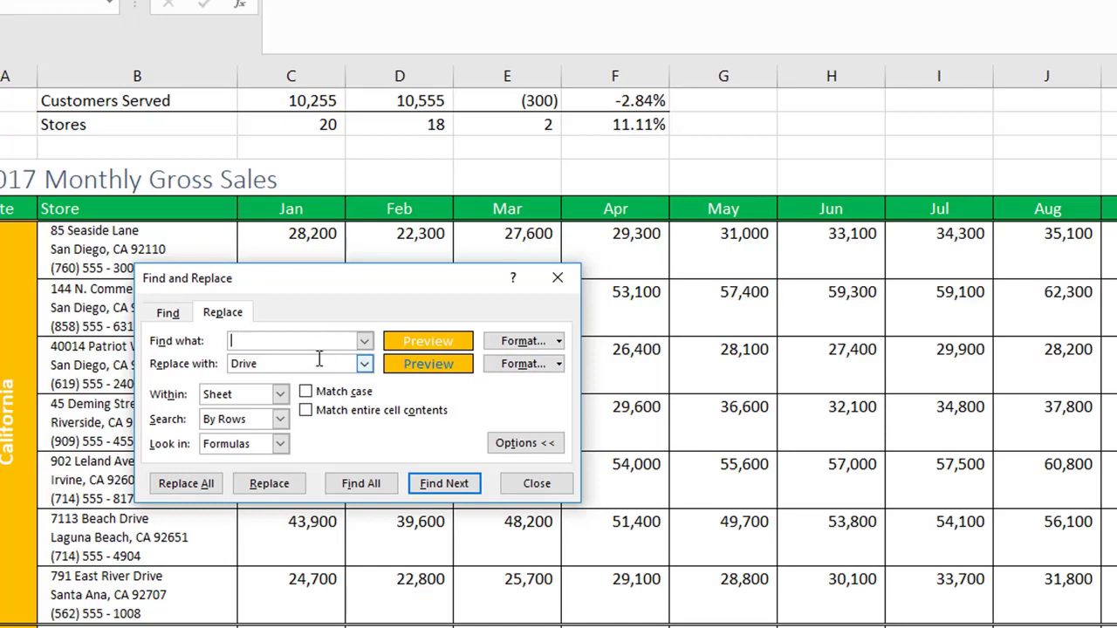
left_click(308, 365)
key("BackSpace")
key("BackSpace")
key("BackSpace")
key("BackSpace")
key("BackSpace")
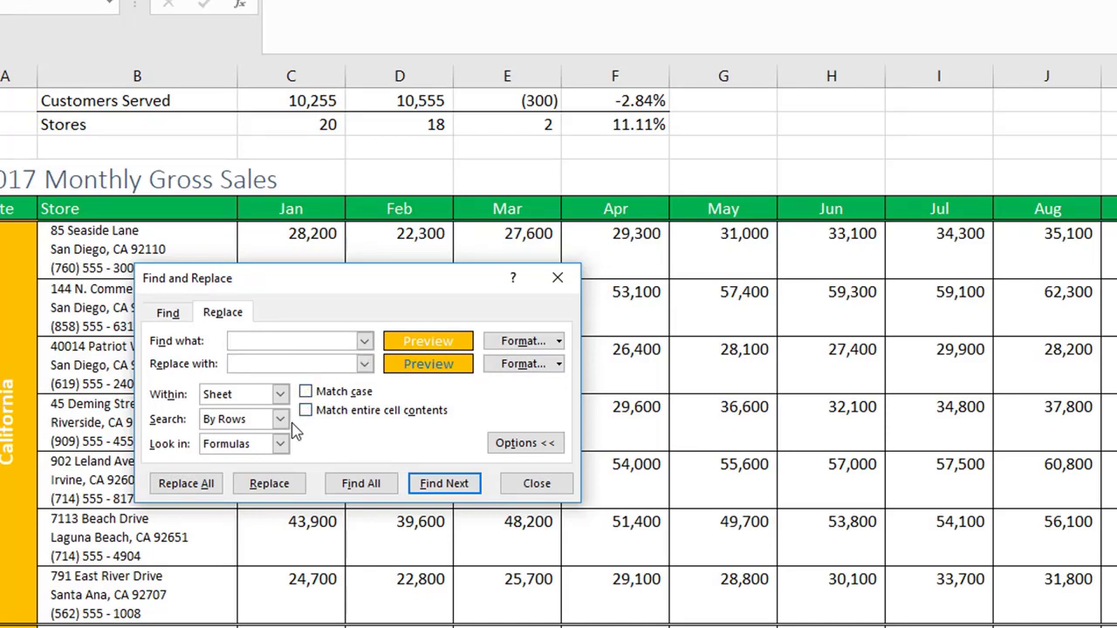
left_click(208, 491)
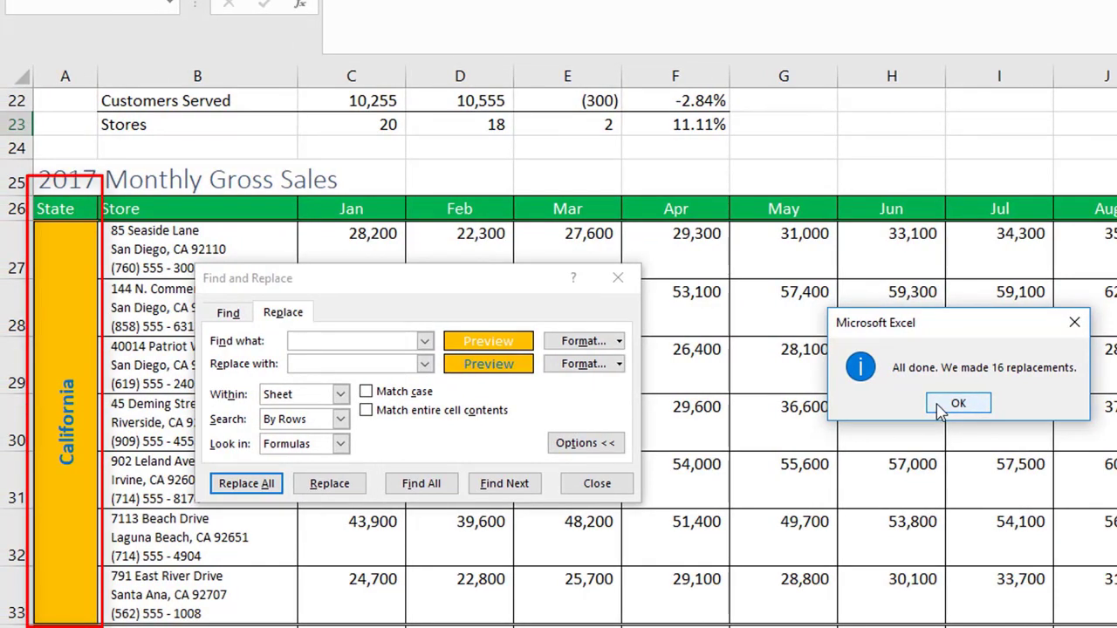
left_click(940, 406)
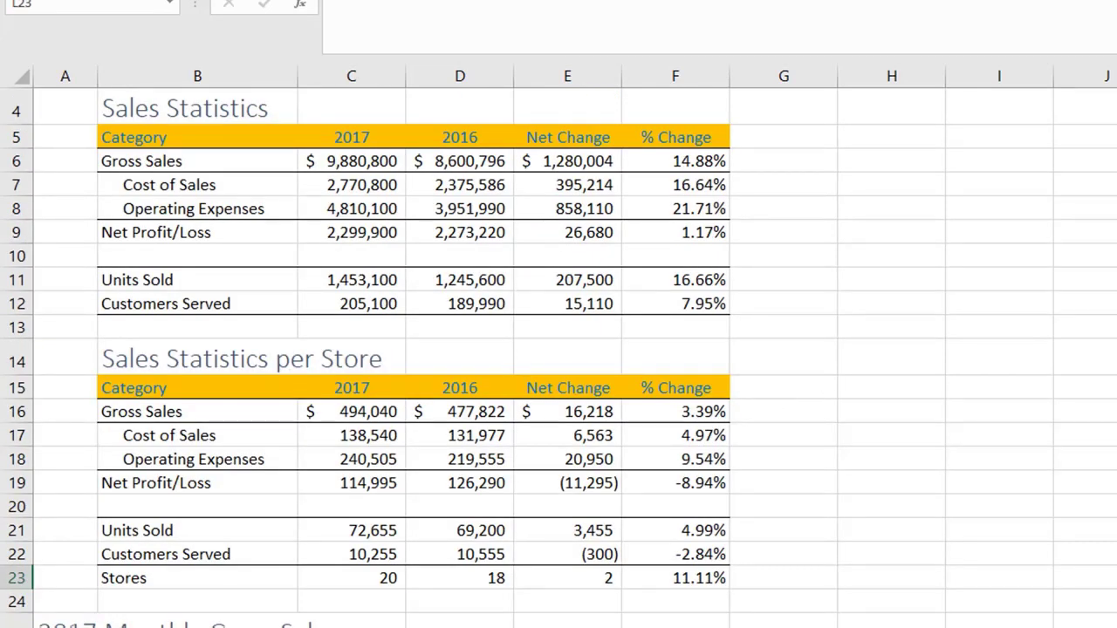
Clear both the find format and the replace format in Find and Replace and close the dialog
key("ctrl+h")
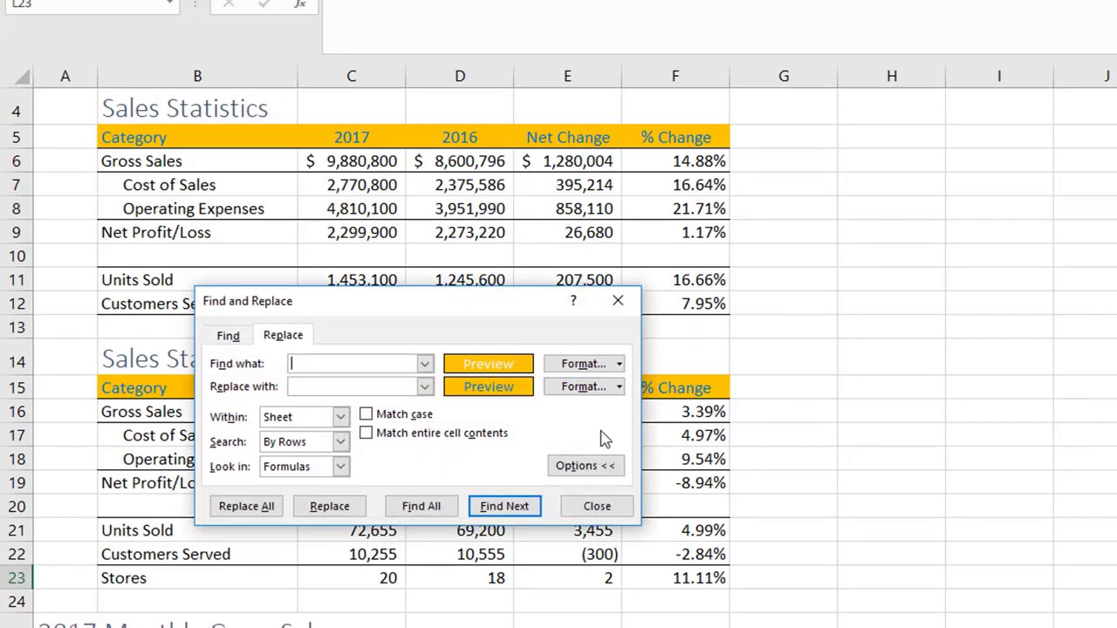
left_click(619, 364)
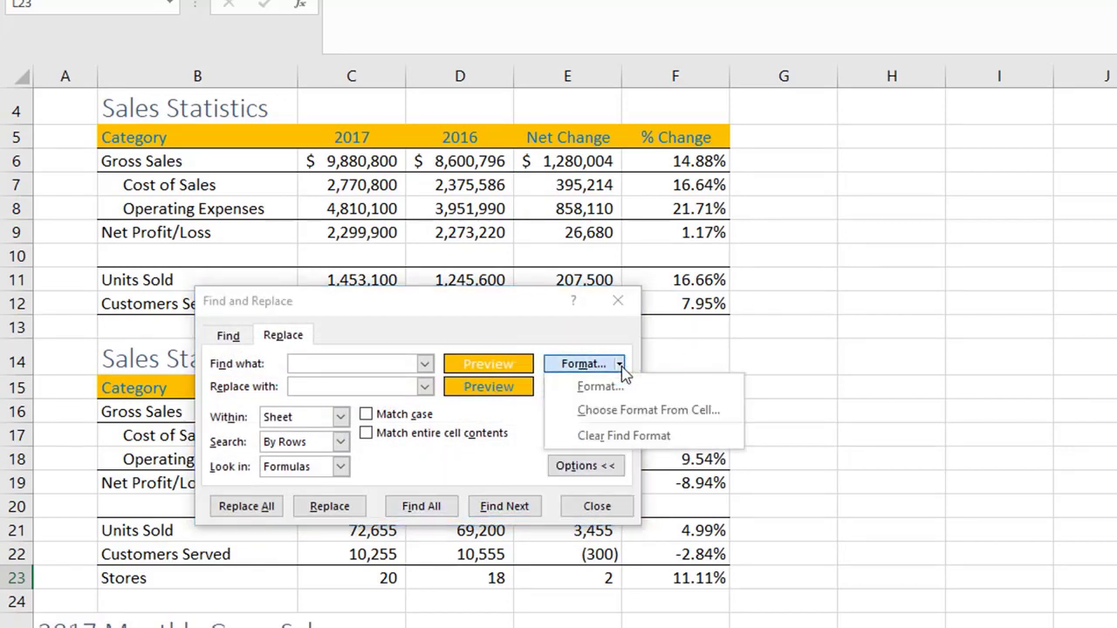
left_click(619, 437)
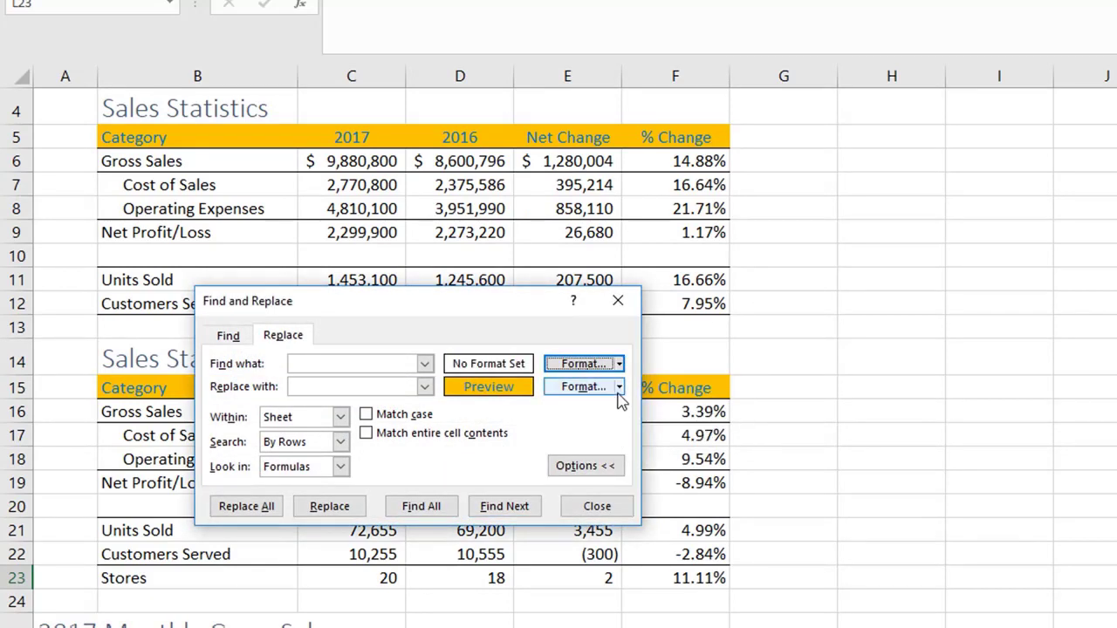
left_click(618, 387)
left_click(607, 458)
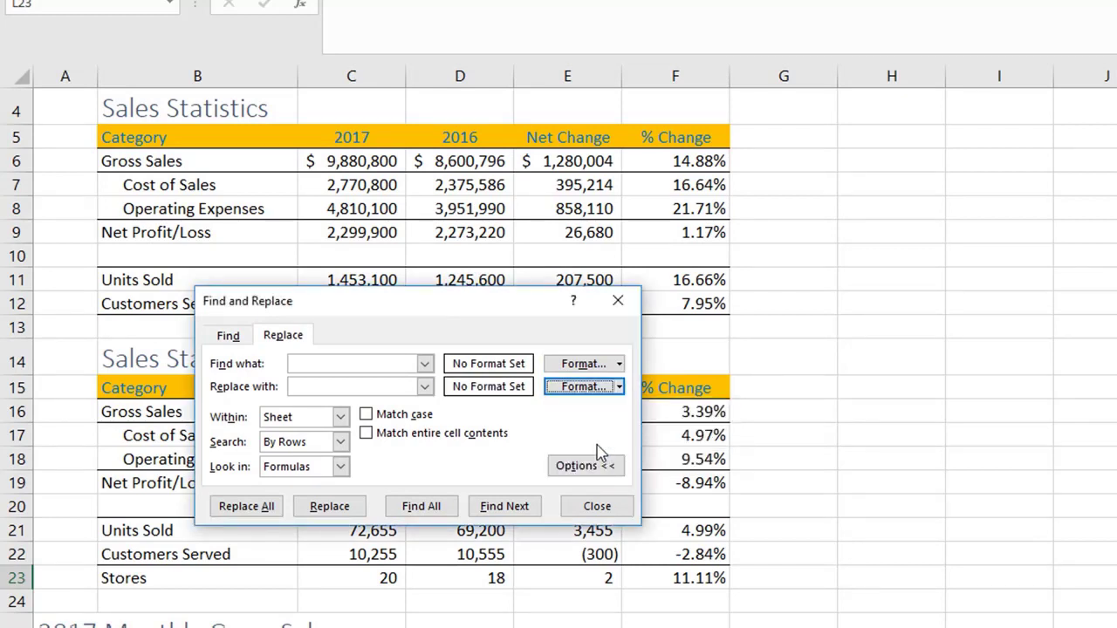
left_click(598, 507)
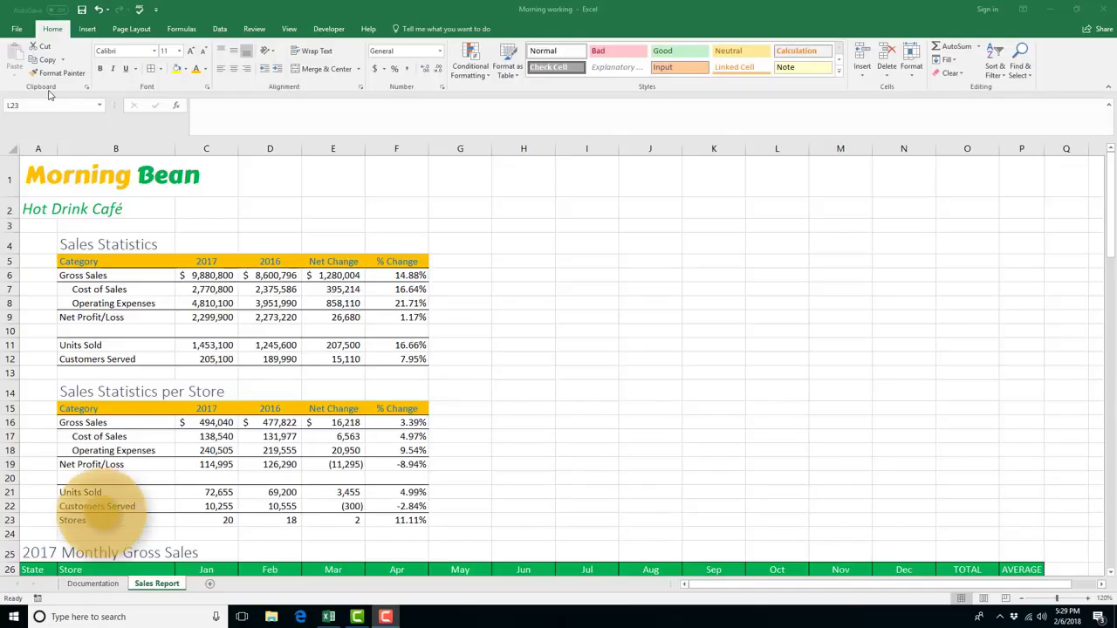
Apply a different workbook theme that uses the Tw Cen MT font and review the Sales Report sheet
left_click(140, 30)
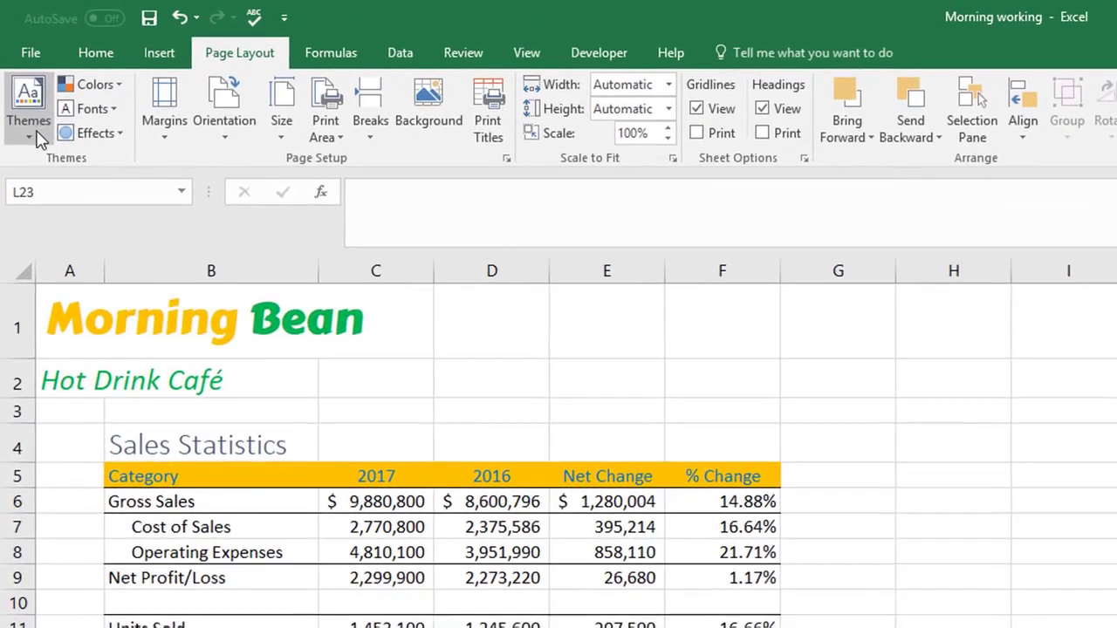
left_click(20, 75)
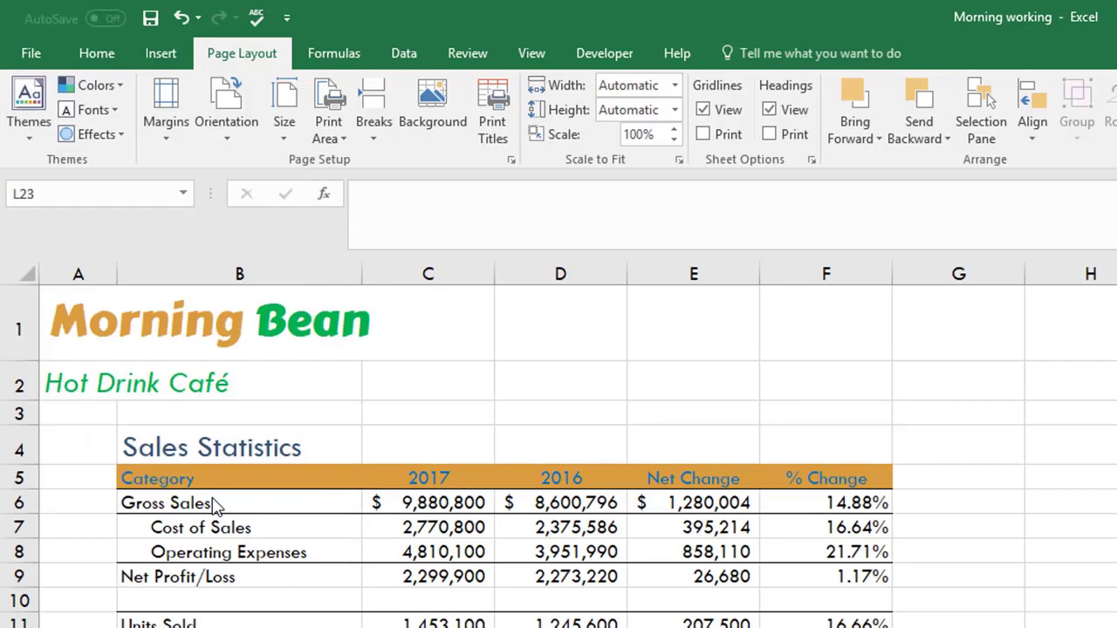
left_click(70, 496)
scroll(66, 498, "down", 4)
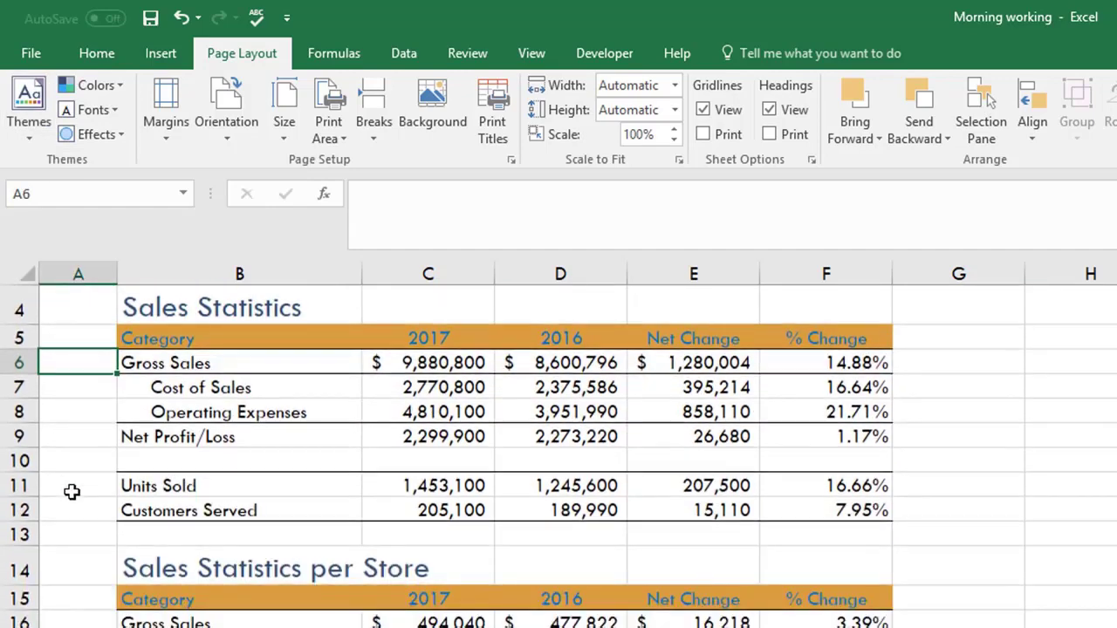
scroll(71, 510, "up", 1)
scroll(71, 509, "up", 4)
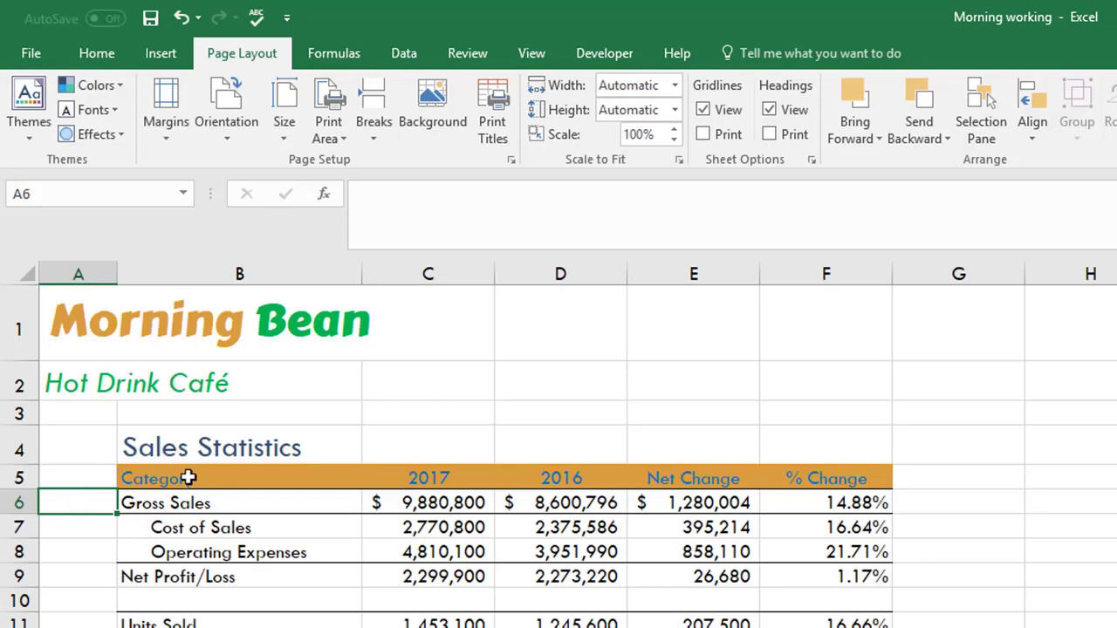
left_click(79, 464)
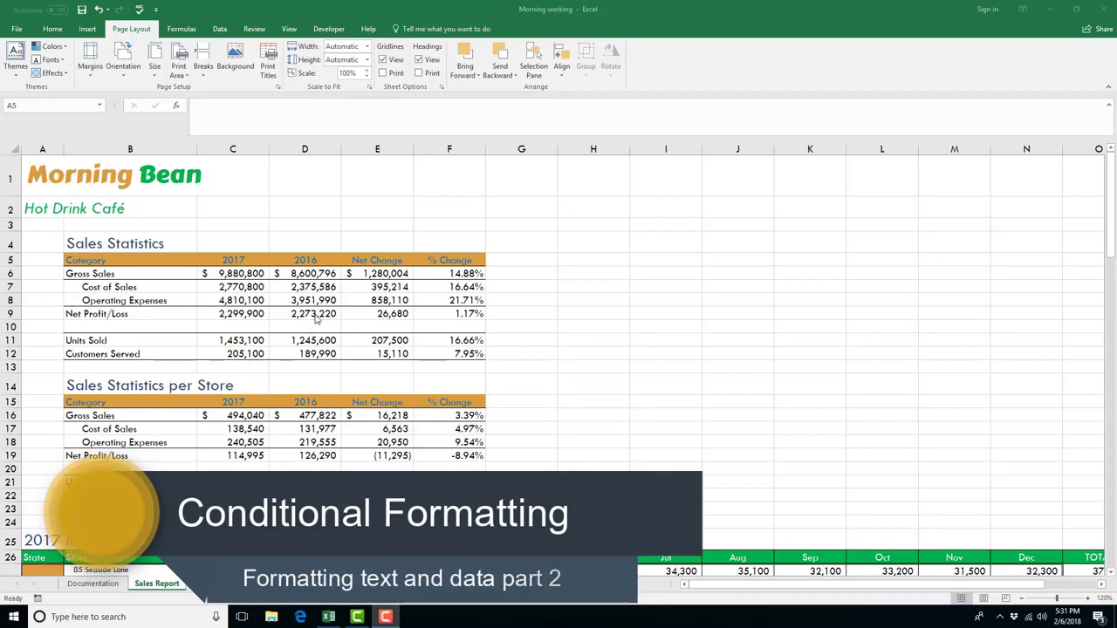
Apply a Less Than 0 highlight rule with Light Red Fill with Dark Red Text to the change values in E6:F12 and E16:F22
left_click(356, 270)
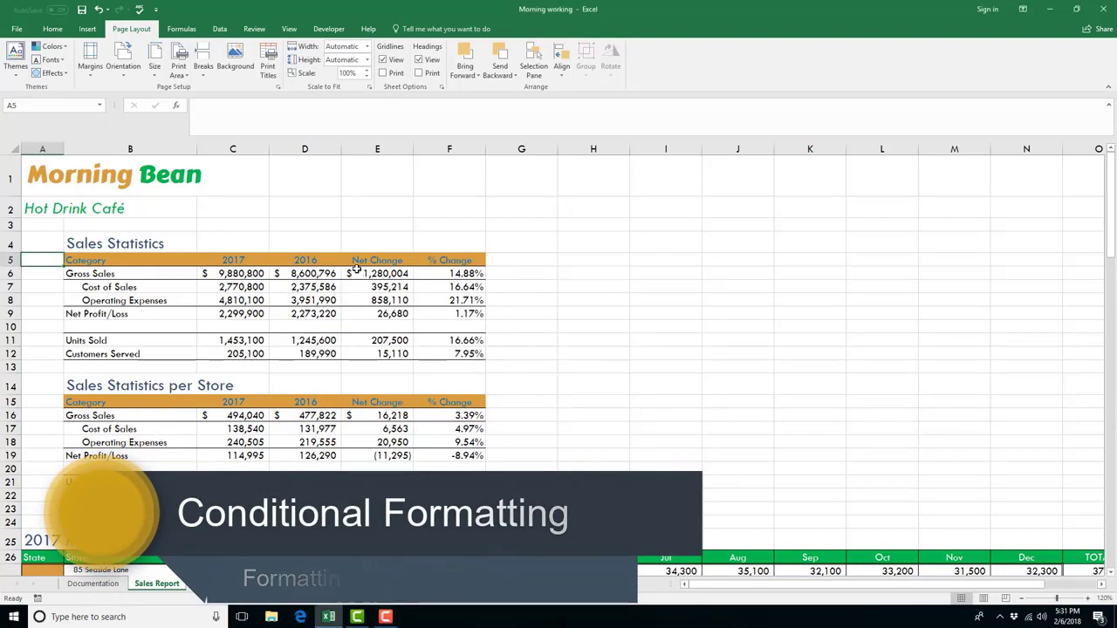
left_click(357, 271)
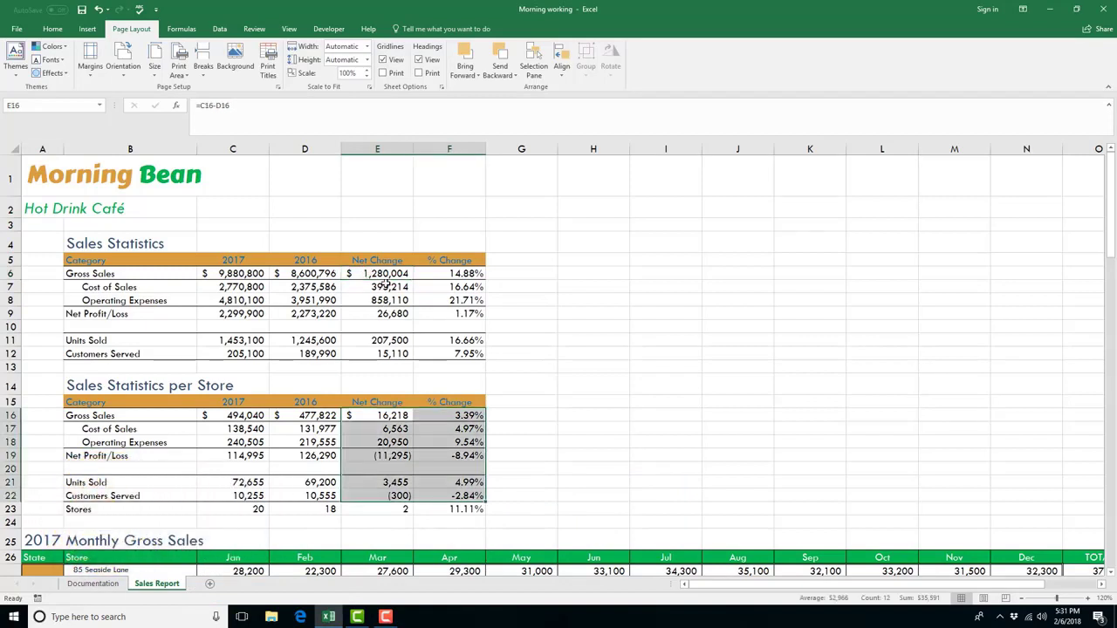
left_click_drag(385, 273, 449, 354)
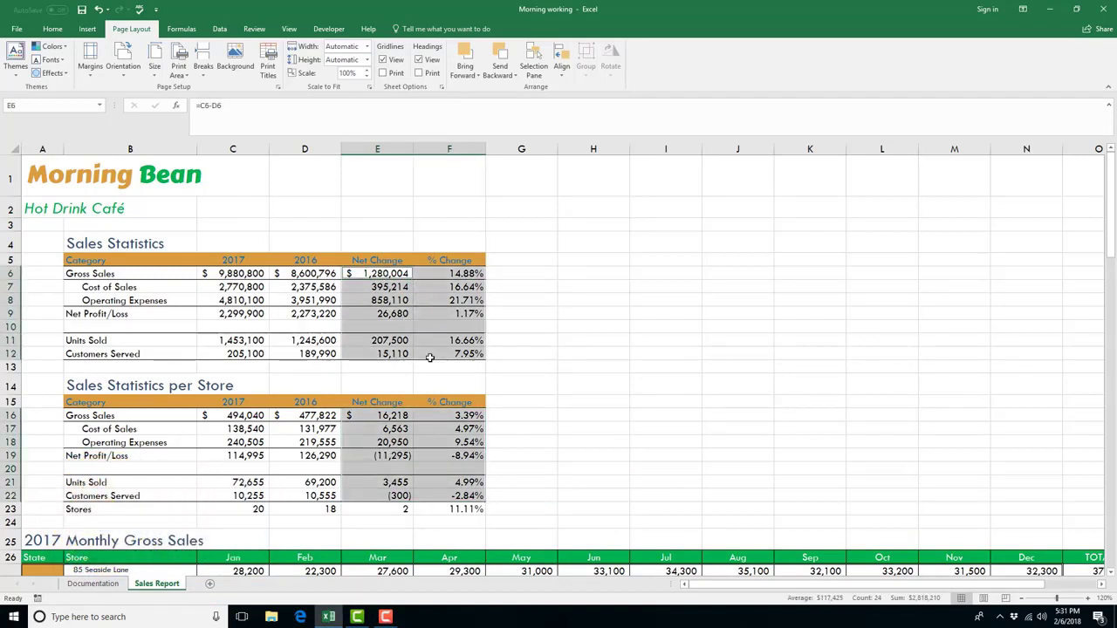
left_click(52, 29)
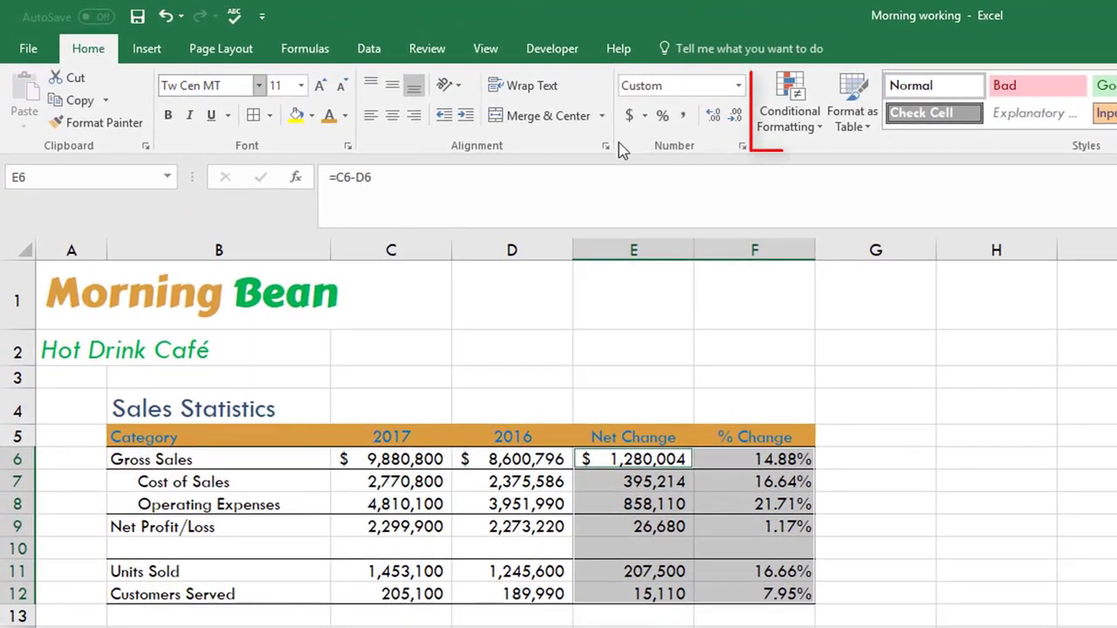
left_click(815, 137)
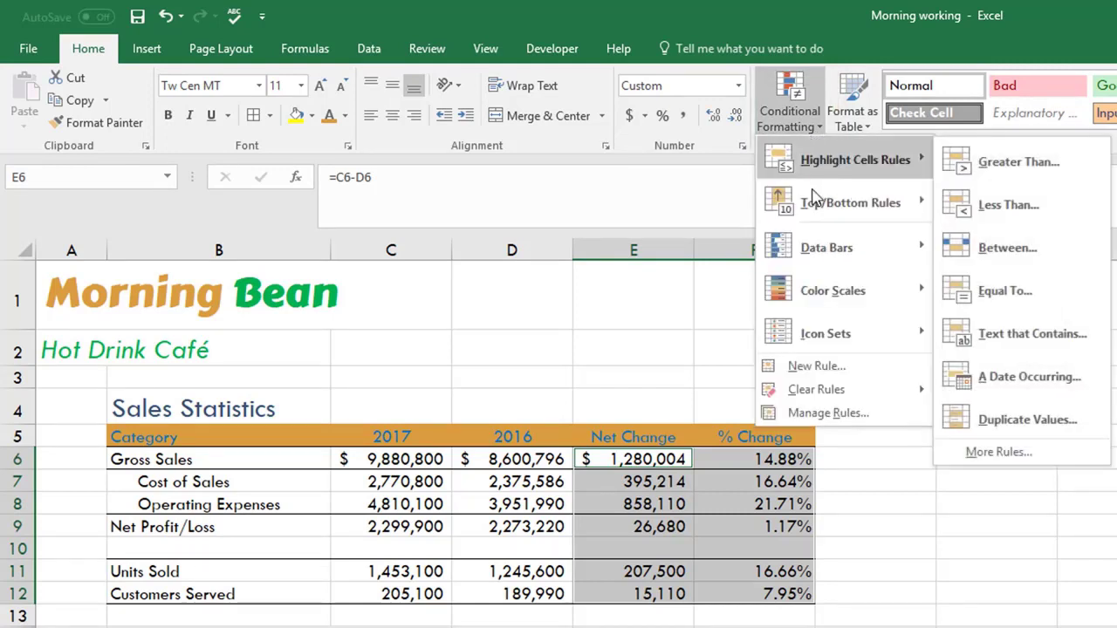
mouse_move(816, 254)
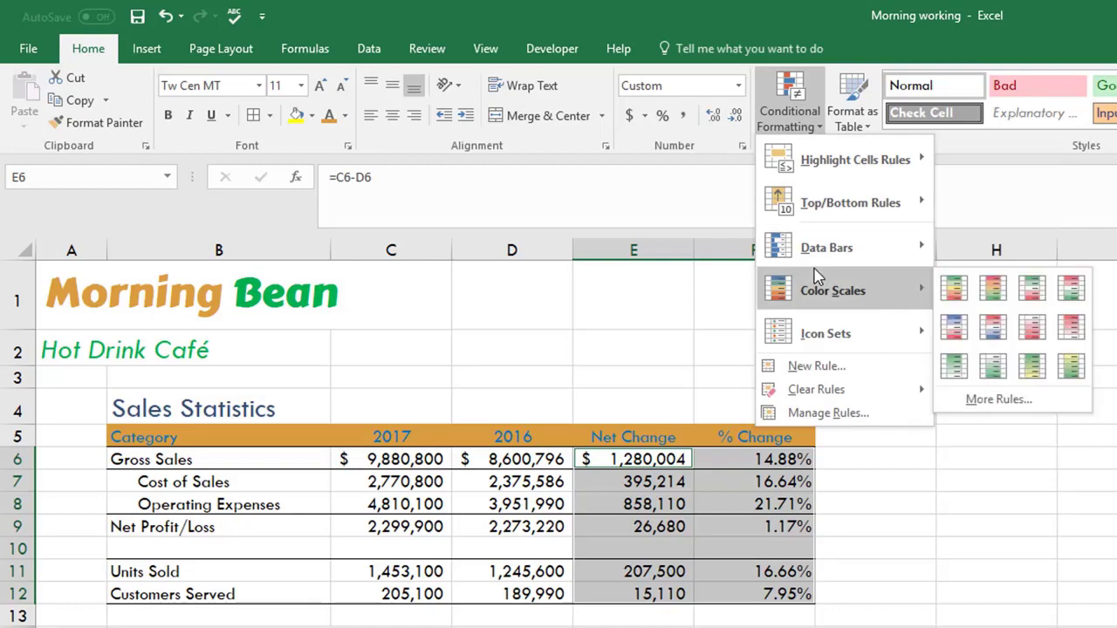
mouse_move(825, 340)
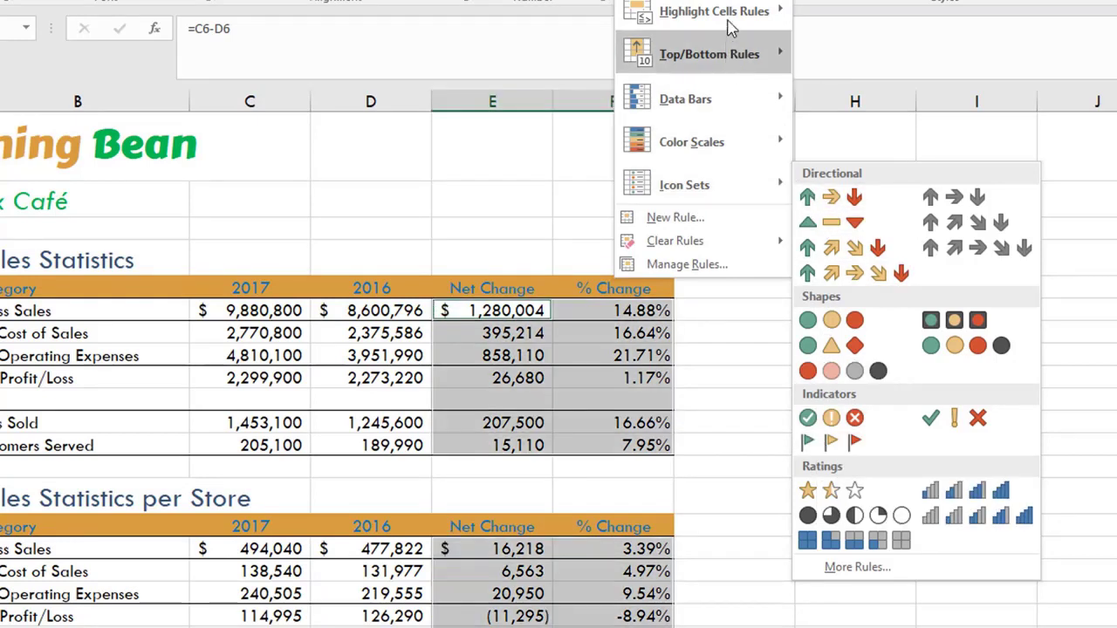
mouse_move(732, 27)
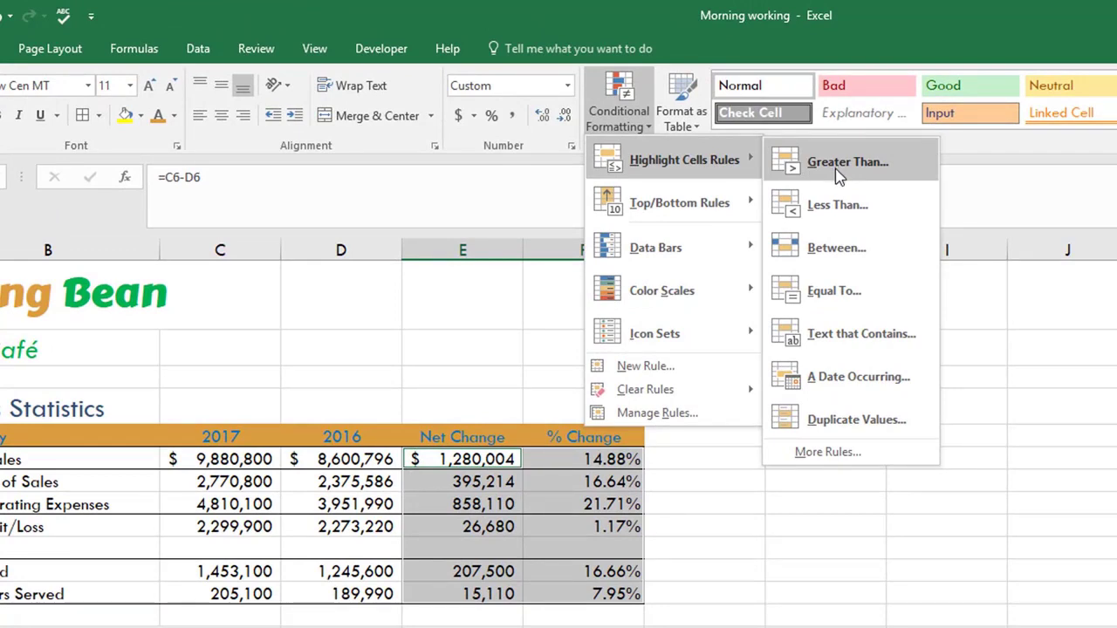
left_click(824, 206)
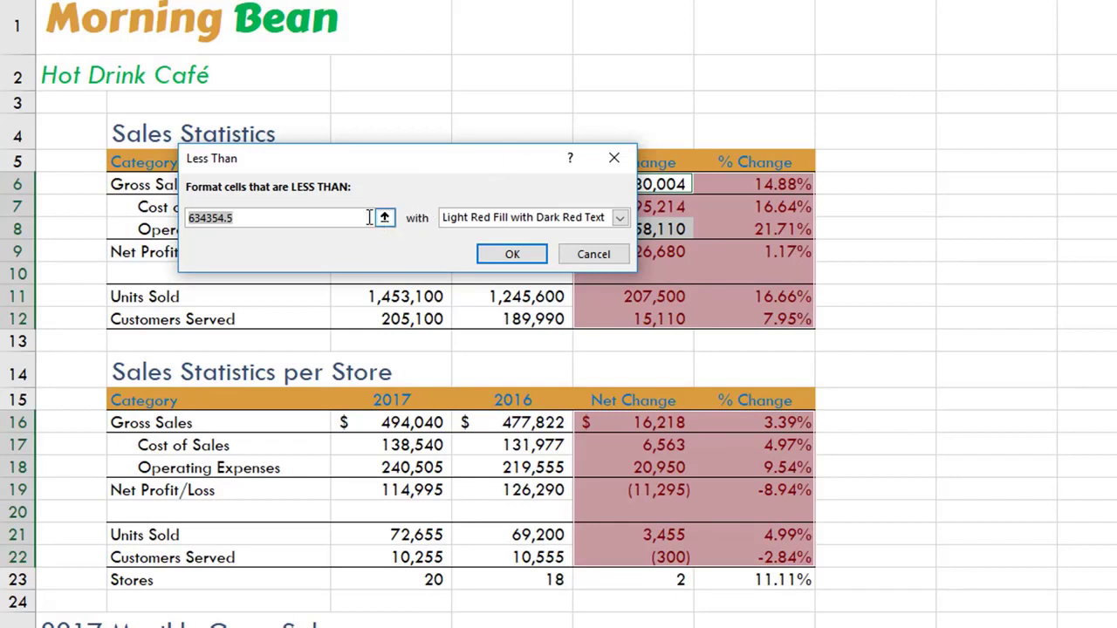
key("BackSpace")
type("0")
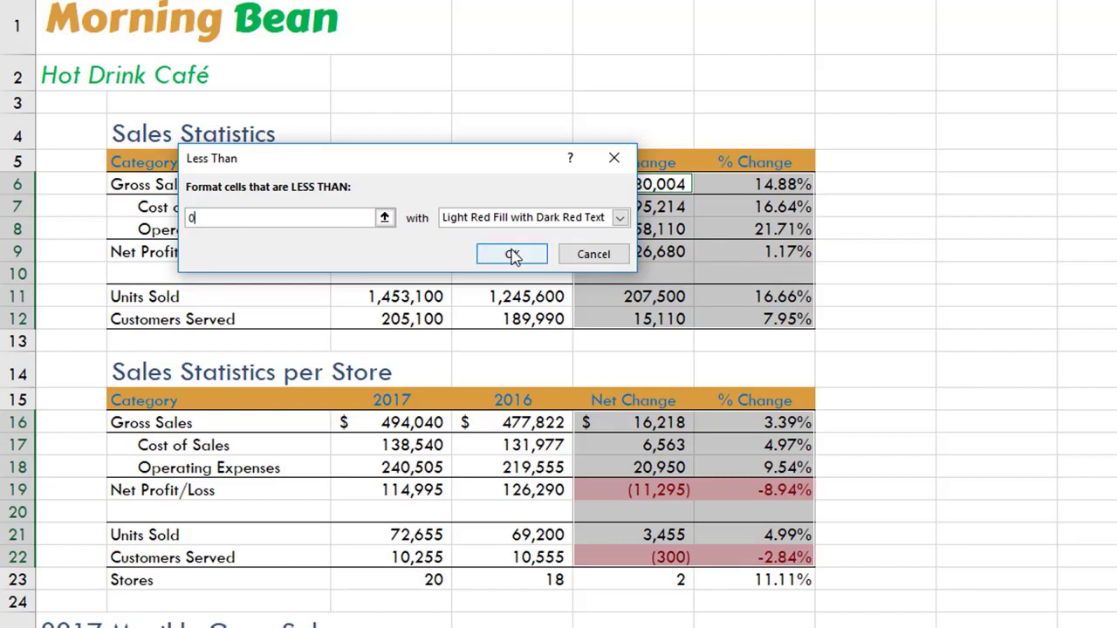
left_click(619, 218)
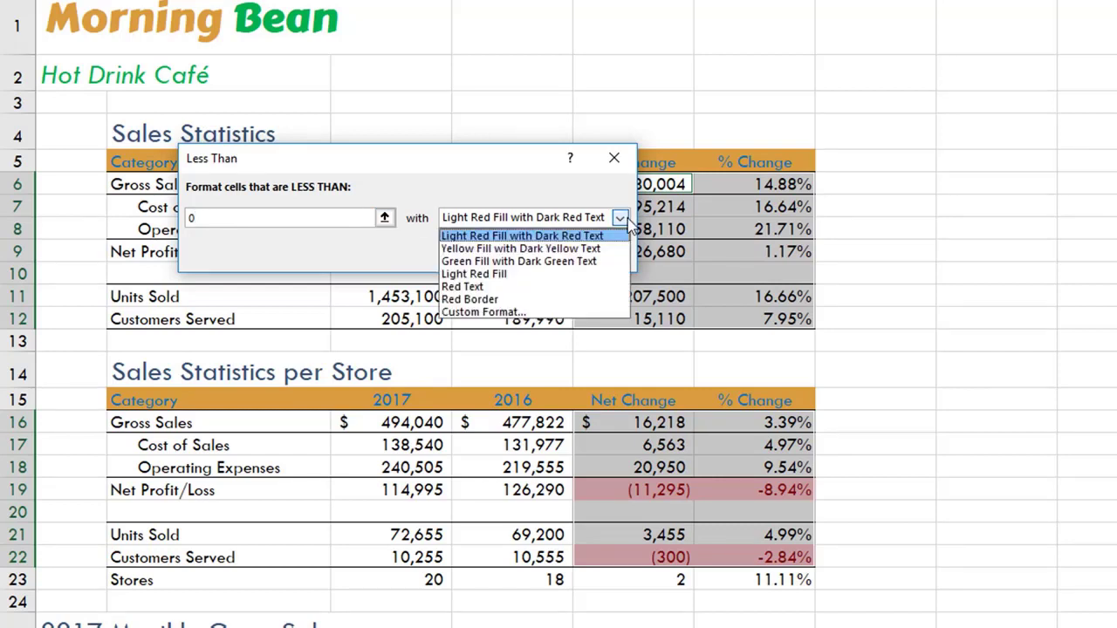
left_click(622, 220)
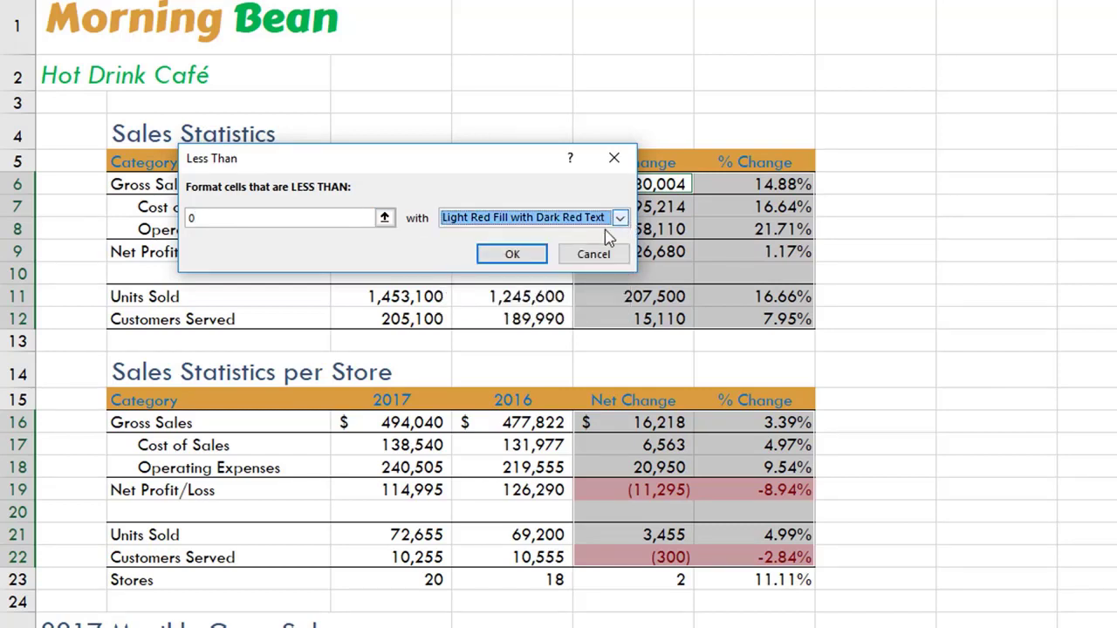
left_click(513, 255)
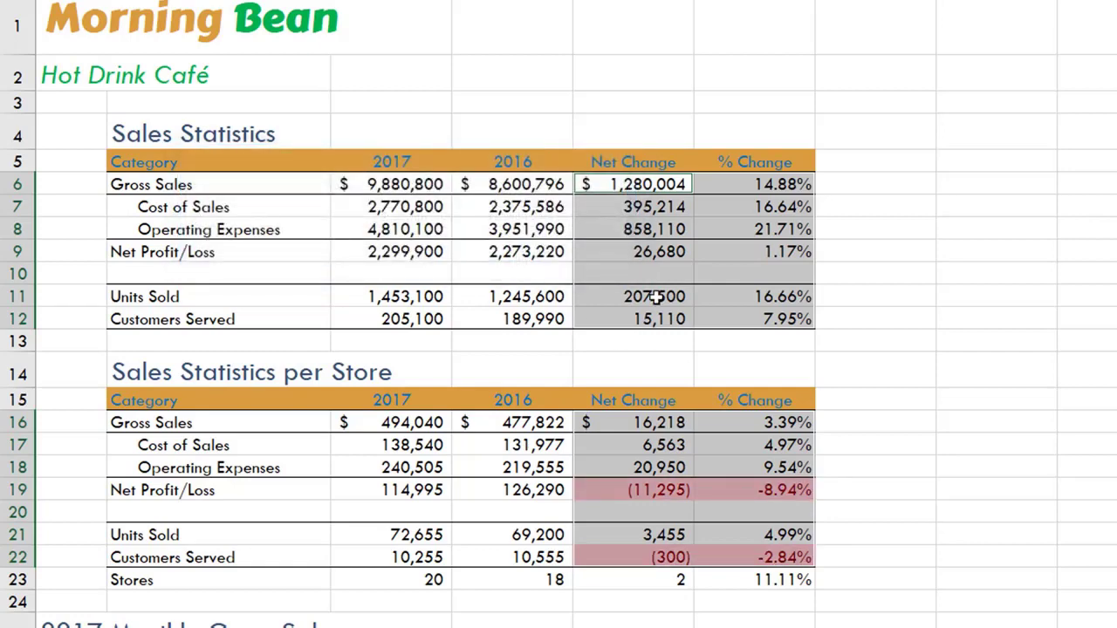
Set the 2017 Customers Served value in the Sales Statistics table to 215000
left_click(366, 321)
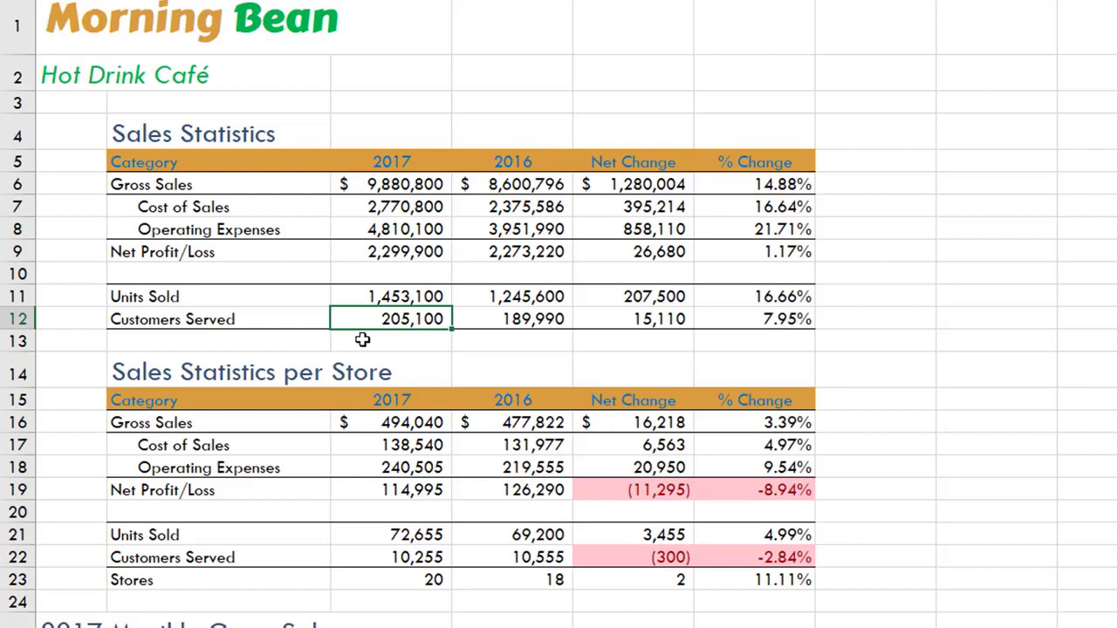
type("215")
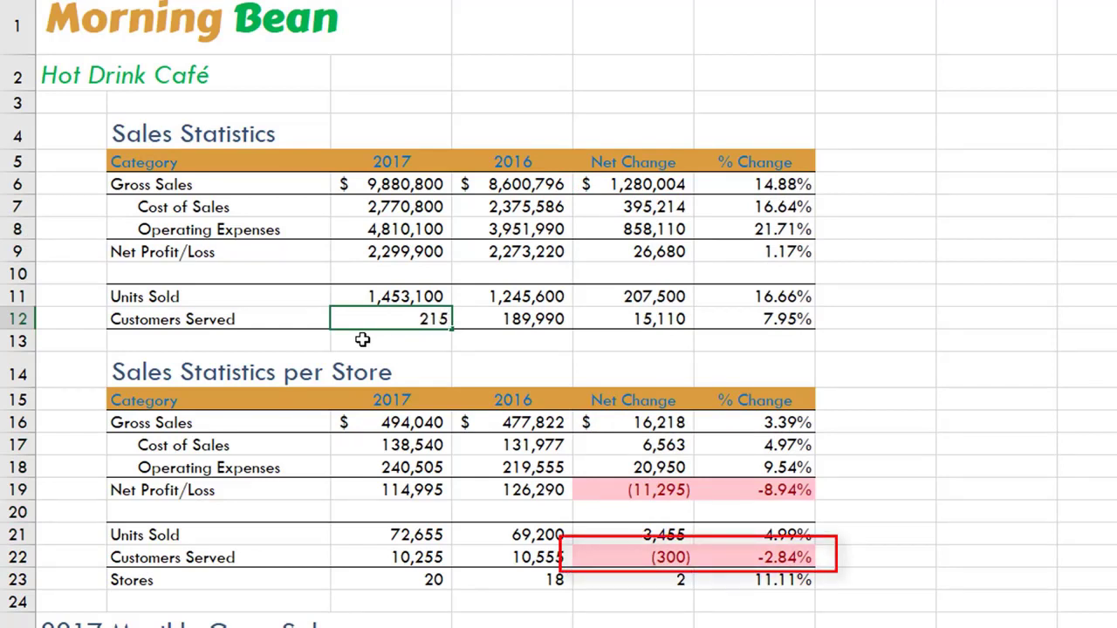
type("000")
key("Return")
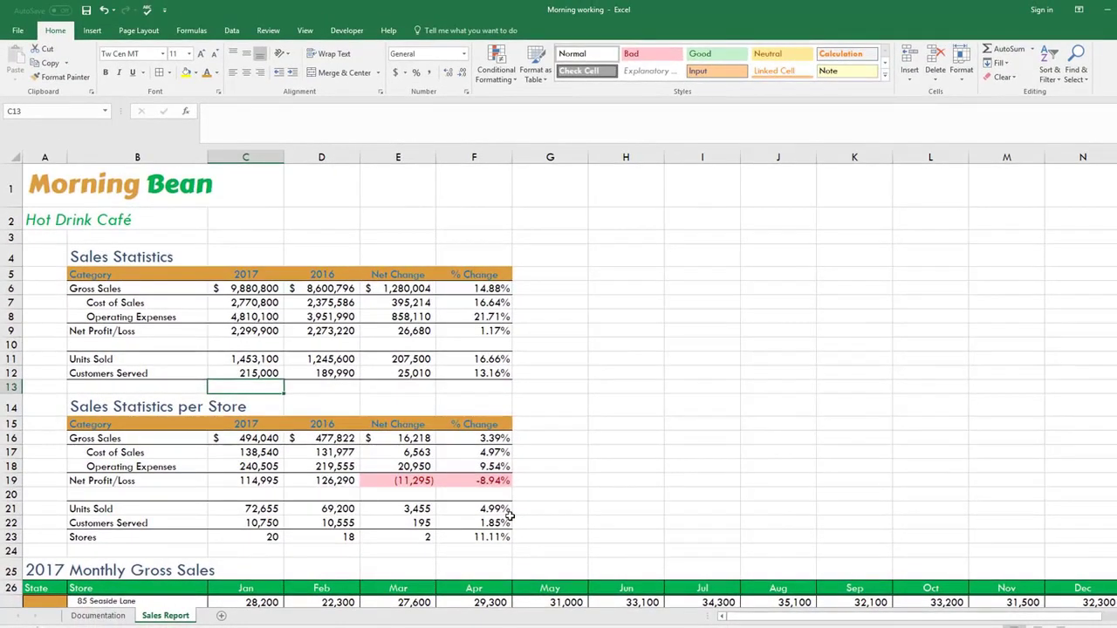
Select the 2017 monthly gross sales values of all stores, January to December, and preview the Top 10% quick analysis format without applying it
scroll(510, 516, "down", 3)
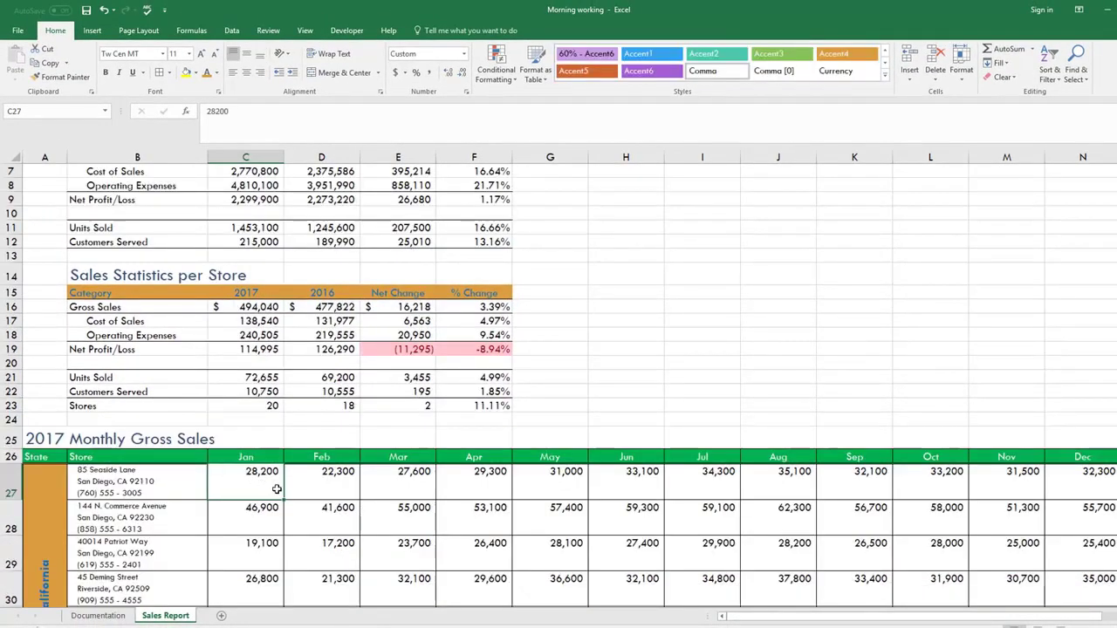
left_click_drag(279, 493, 1017, 490)
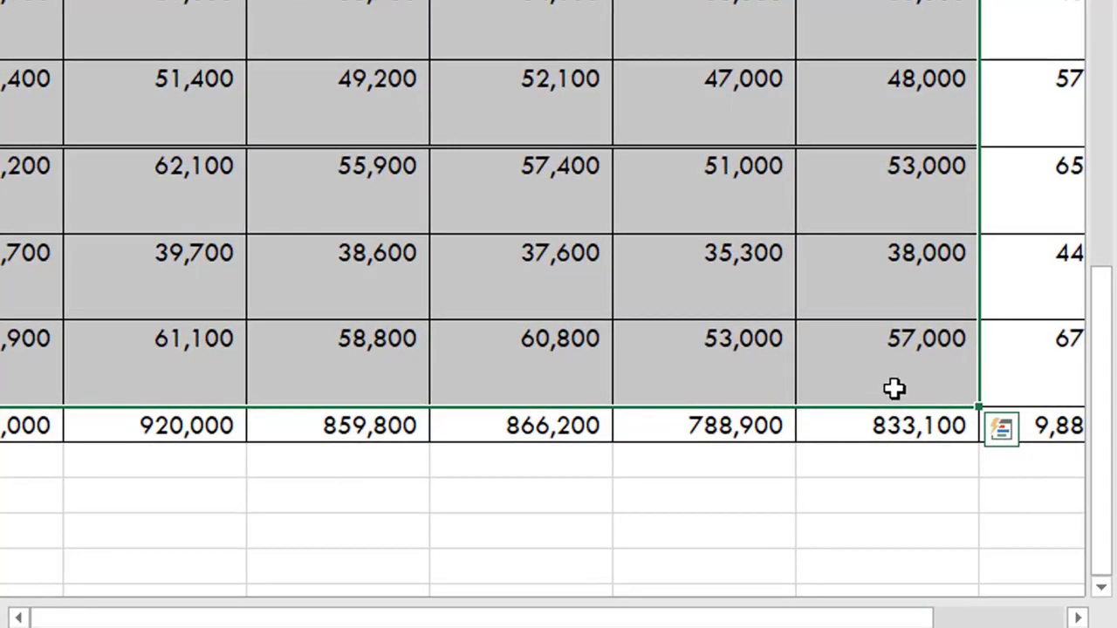
left_click(1011, 441)
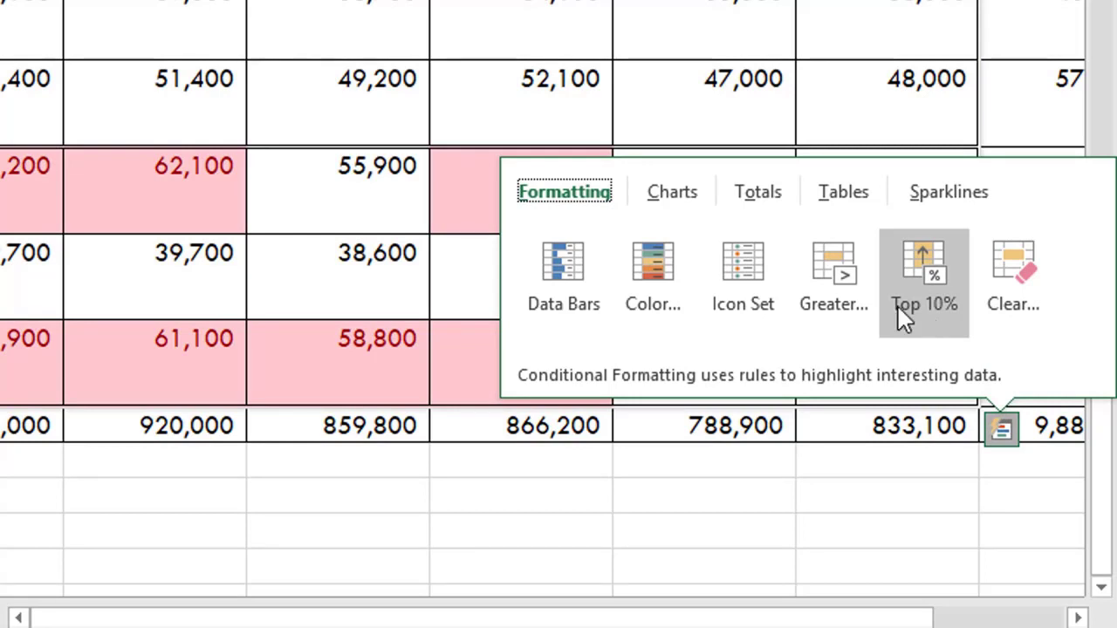
key("Escape")
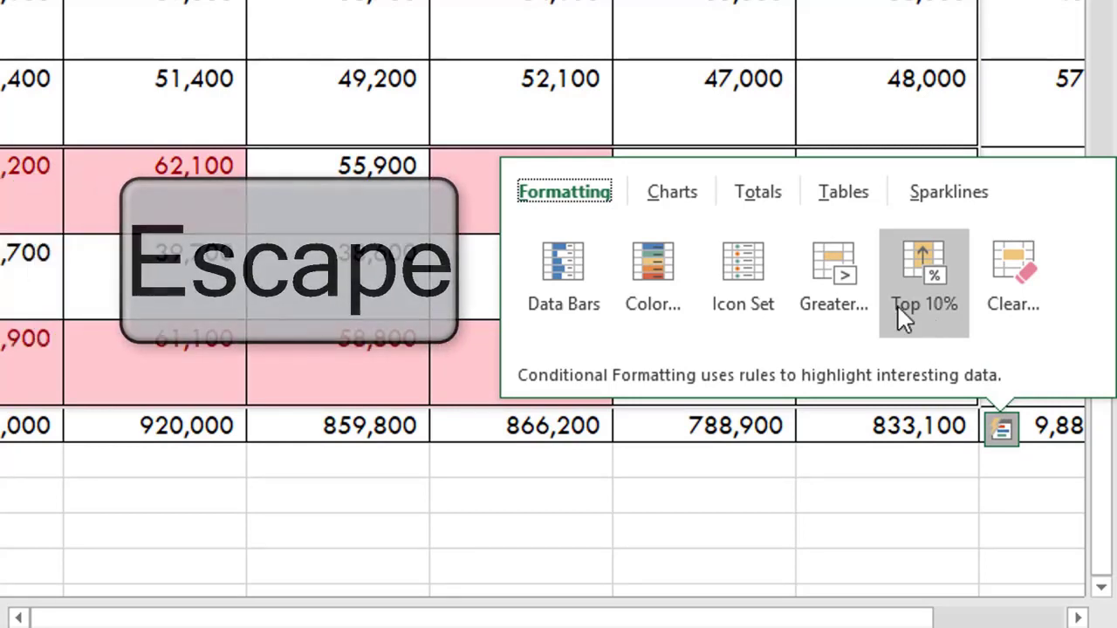
key("Escape")
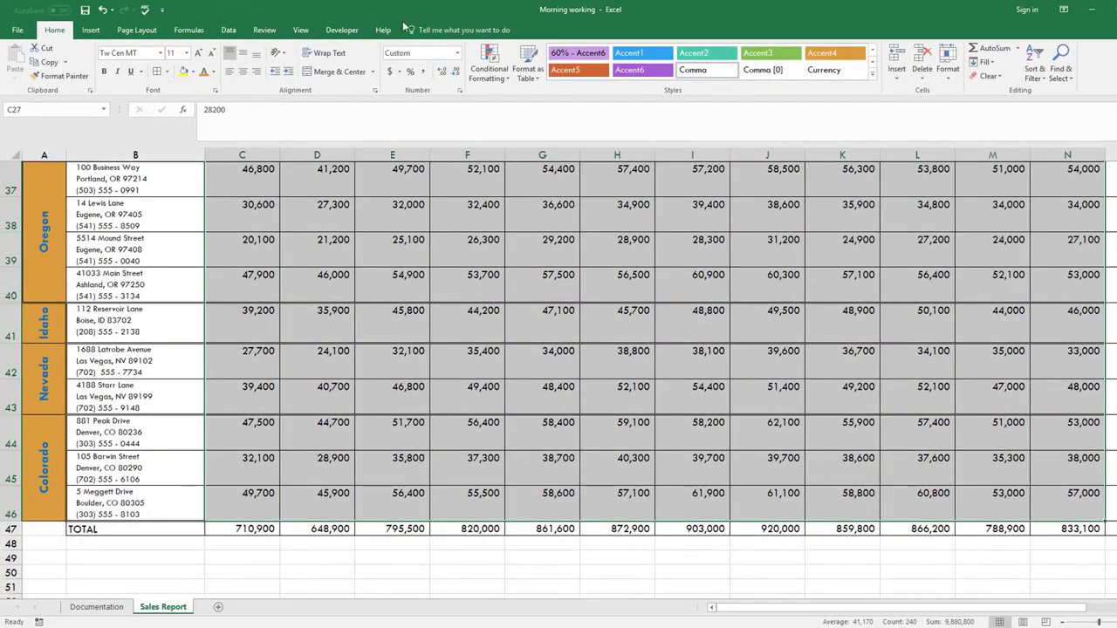
Apply a Top 10% conditional formatting rule with Green Fill with Dark Green Text to the selected monthly sales
left_click(487, 75)
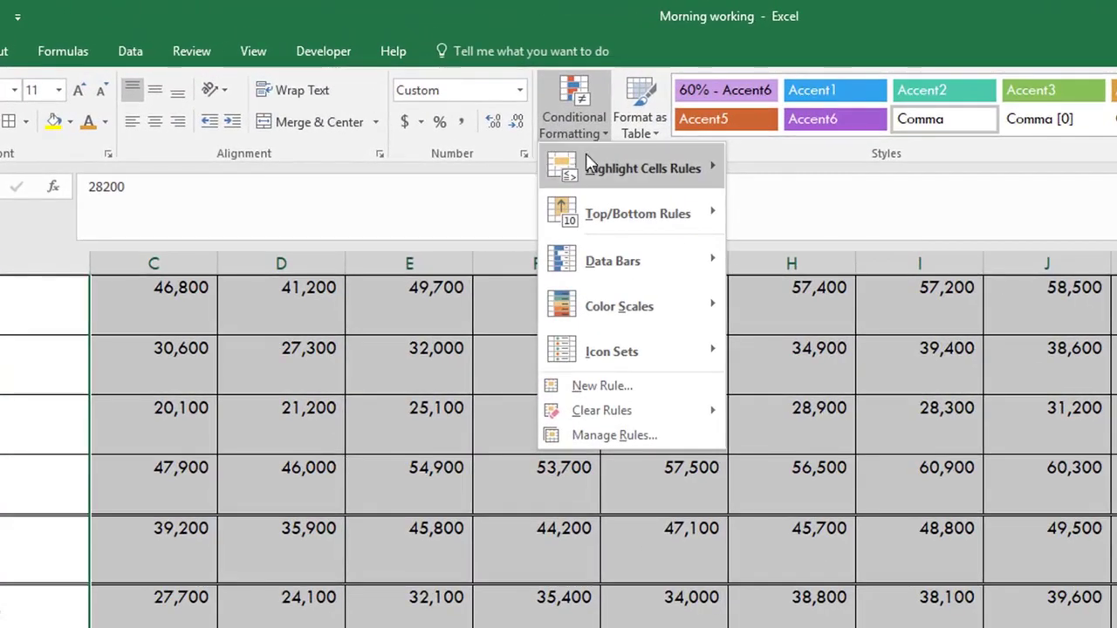
mouse_move(608, 209)
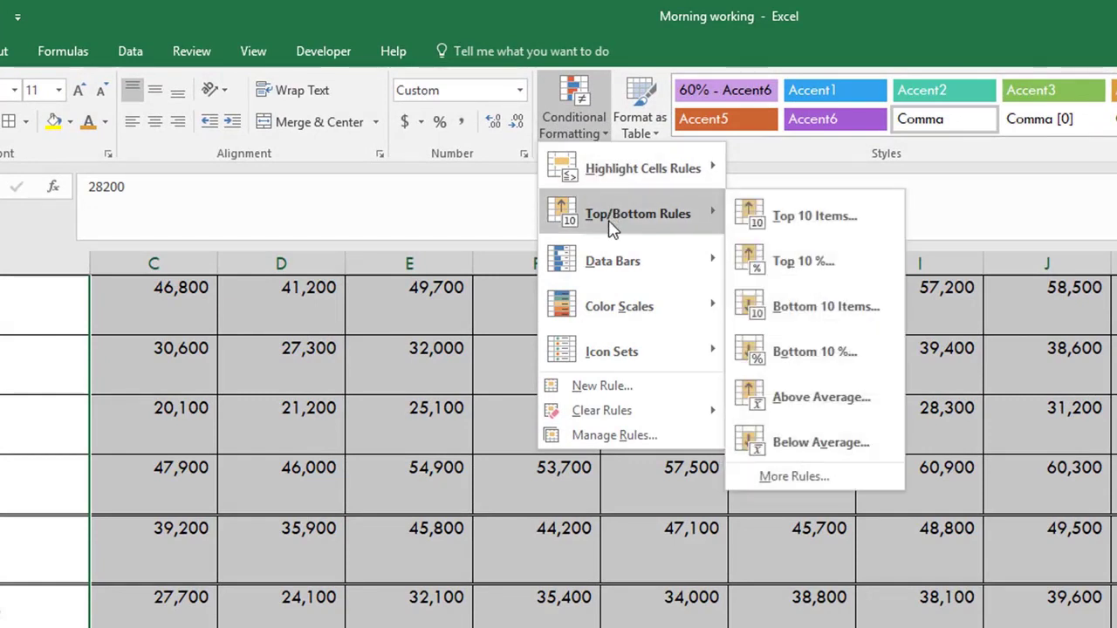
left_click(804, 267)
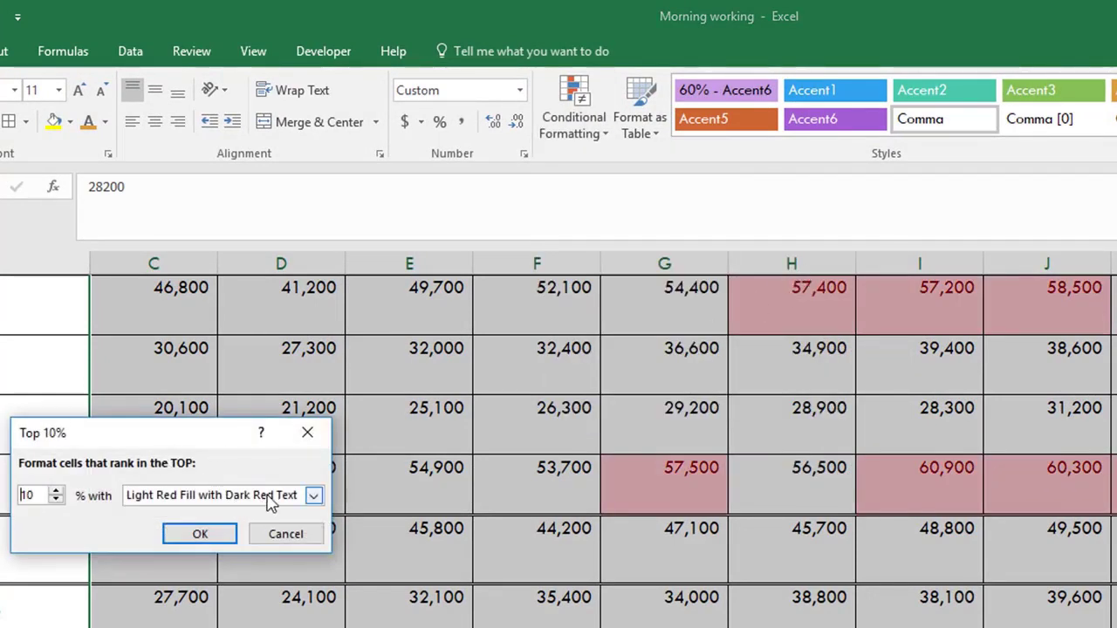
left_click(311, 495)
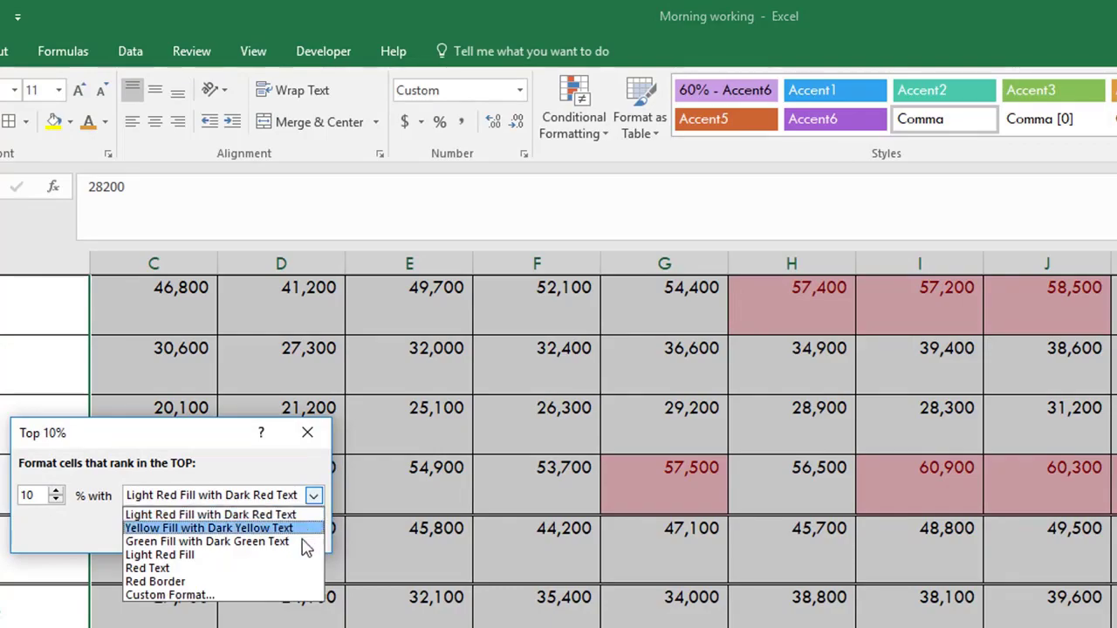
left_click(297, 541)
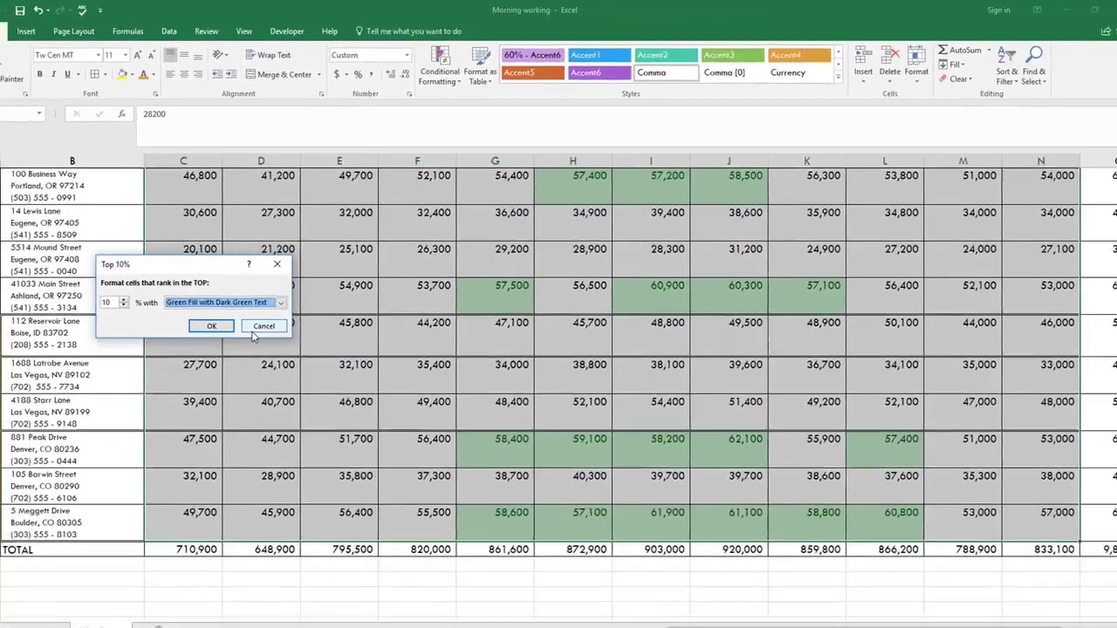
left_click(200, 534)
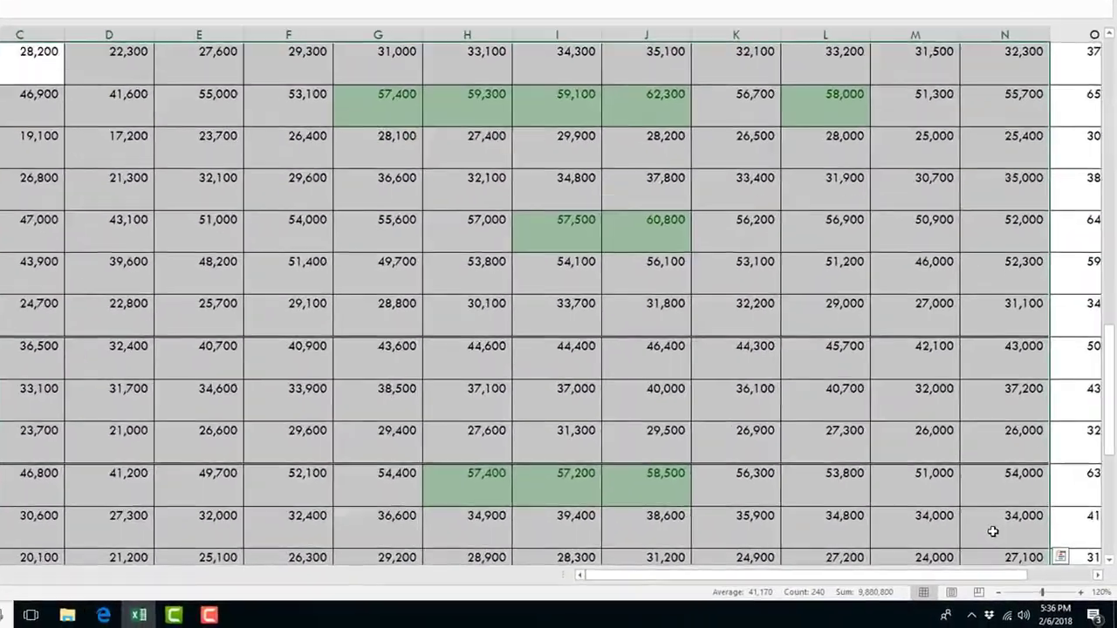
Enter the legend label "Top 10% in Sales" in cell M25 above the Nov heading and right-align it
scroll(935, 304, "up", 3)
left_click(935, 304)
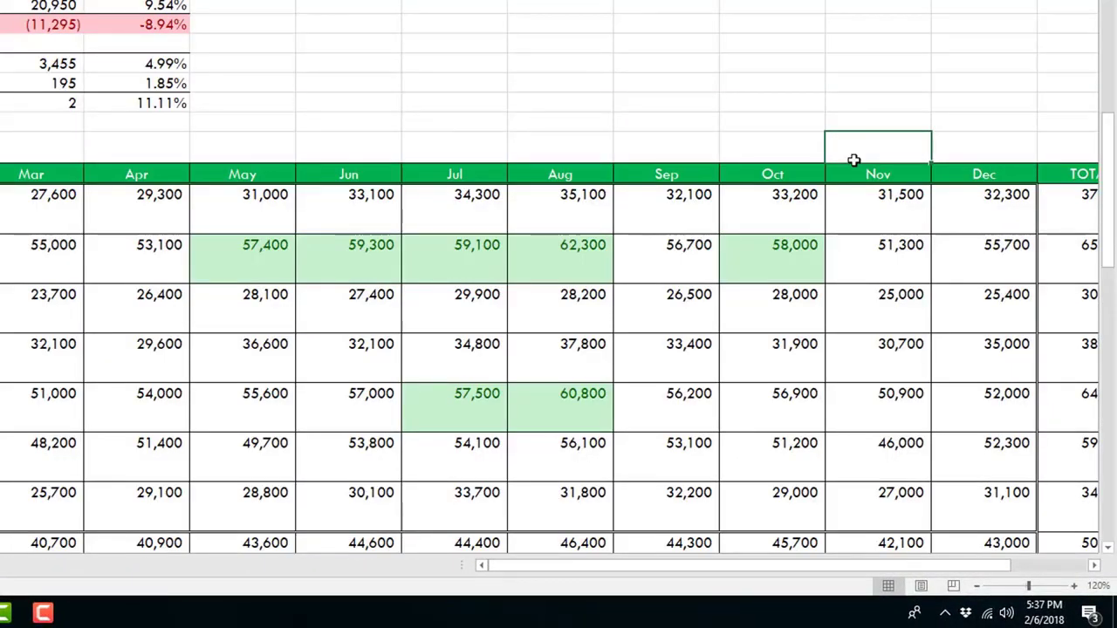
type("Top 10")
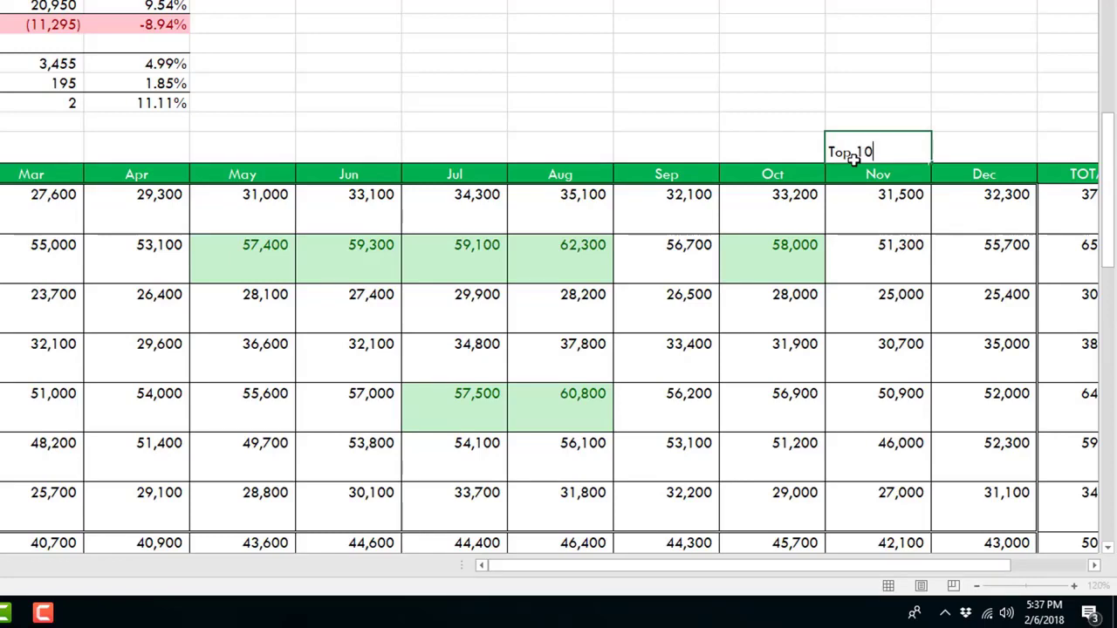
type("% in Sales")
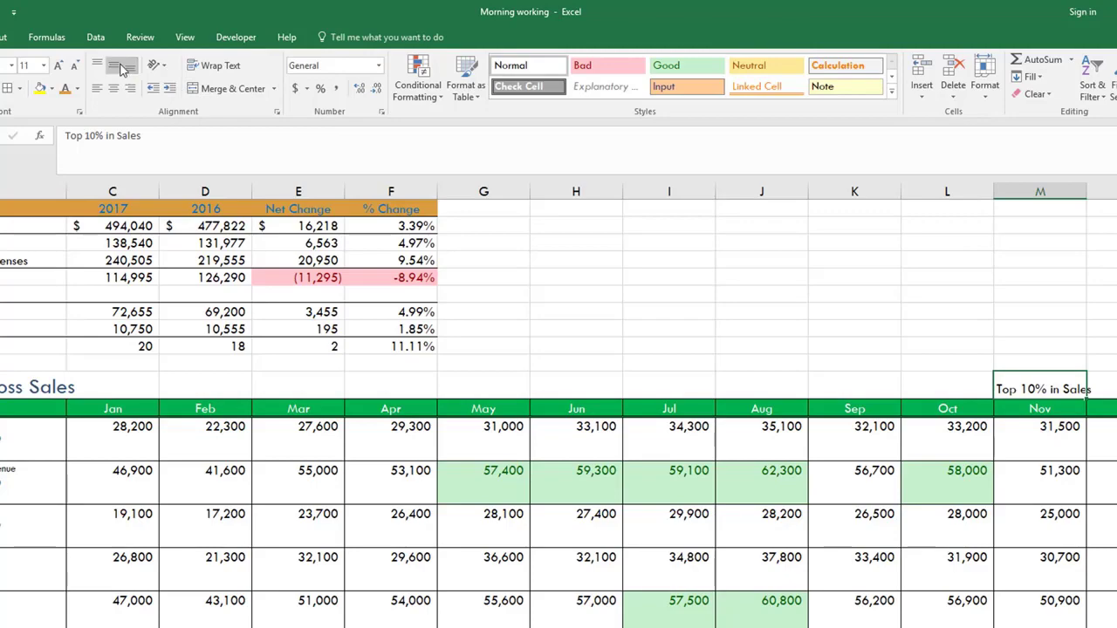
left_click(131, 90)
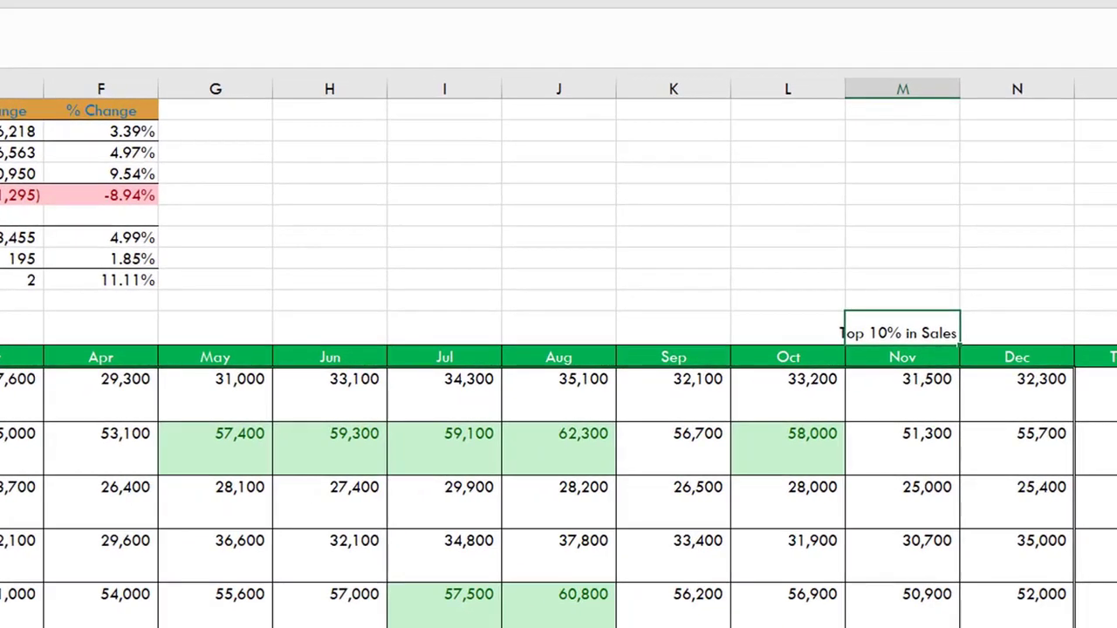
Enter "Green" in cell N25 beside the legend label and center it
key("Right")
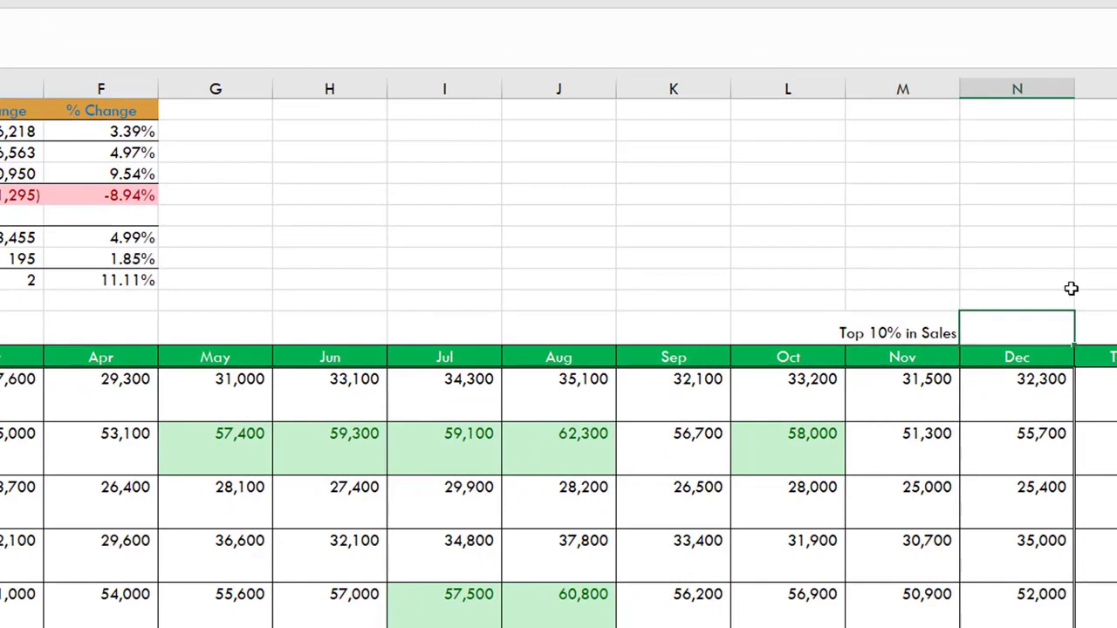
type("Green")
key("Return")
key("Up")
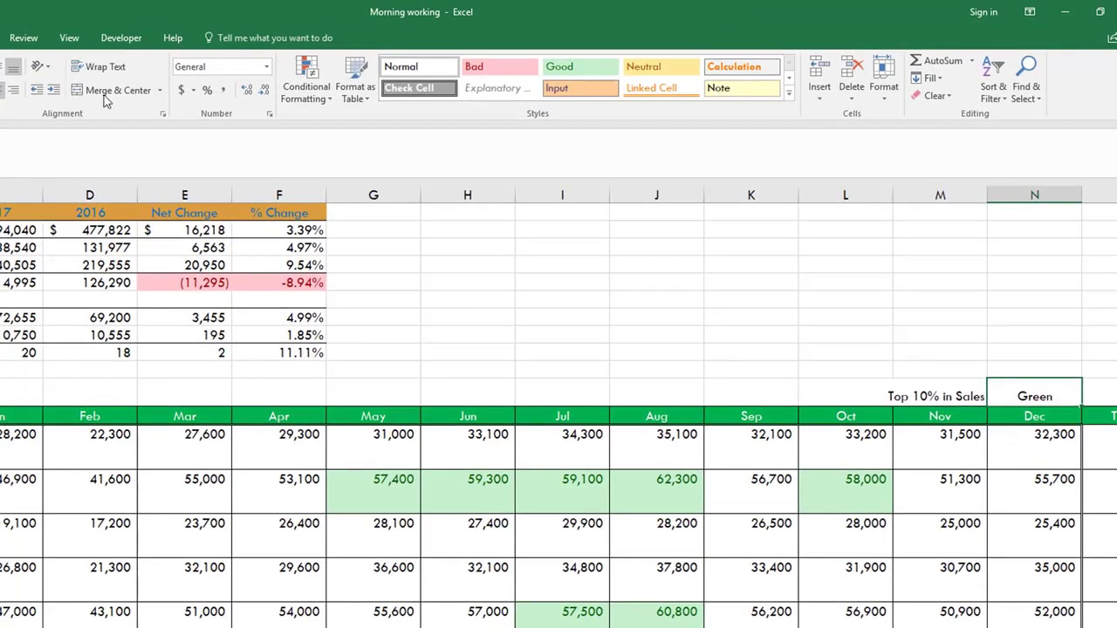
Format cell N25 with a Text That Contains rule for "Green" using Green Fill with Dark Green Text
left_click(324, 98)
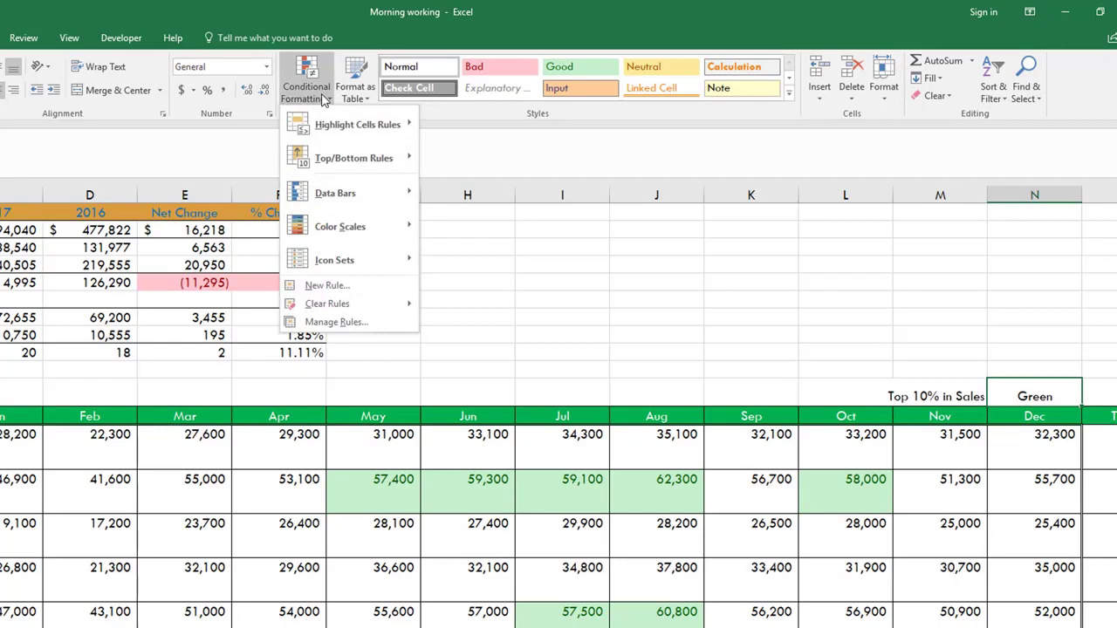
mouse_move(322, 127)
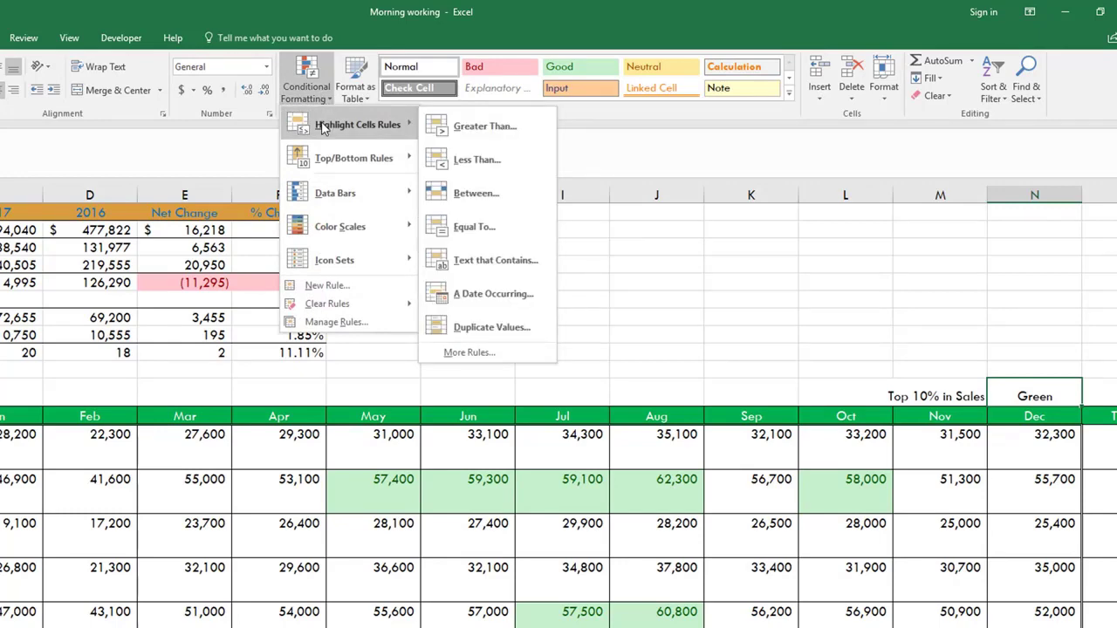
left_click(476, 261)
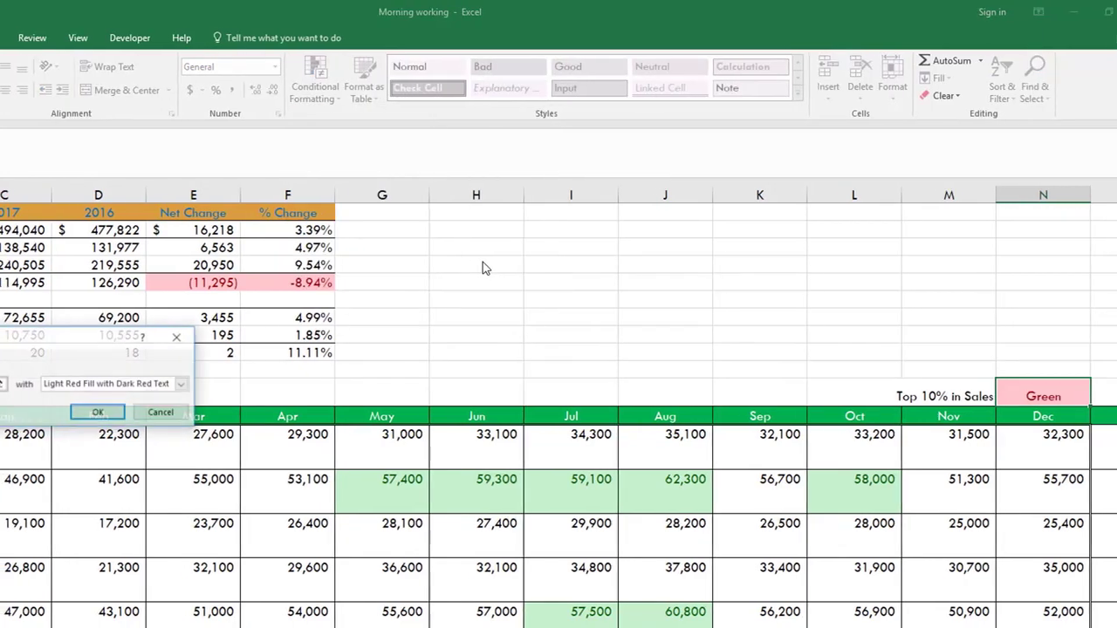
left_click(181, 384)
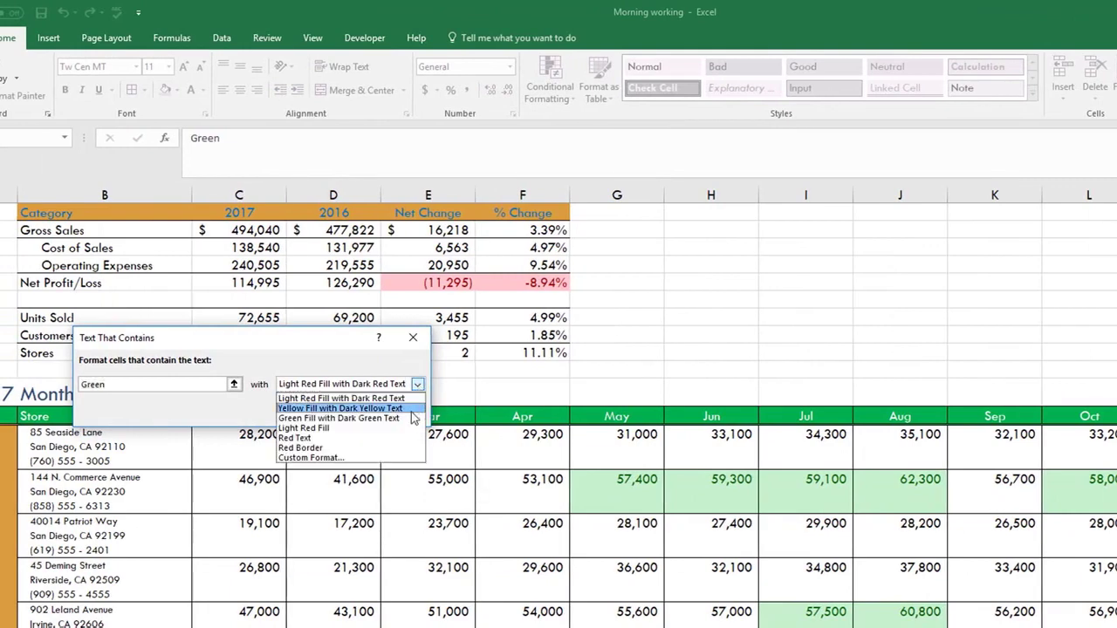
left_click(414, 419)
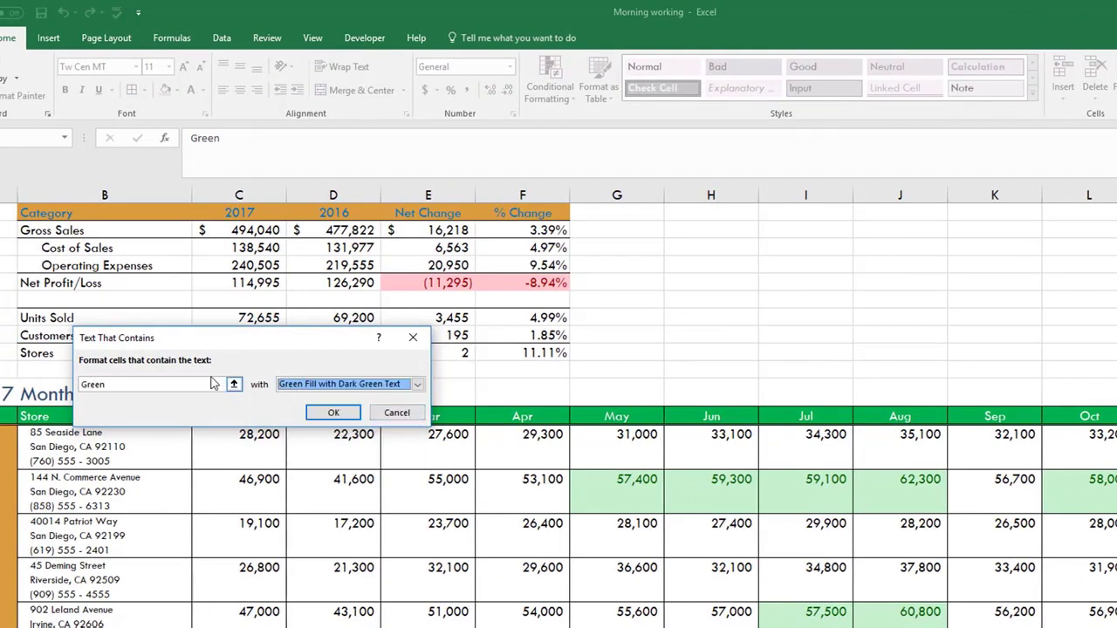
left_click(332, 412)
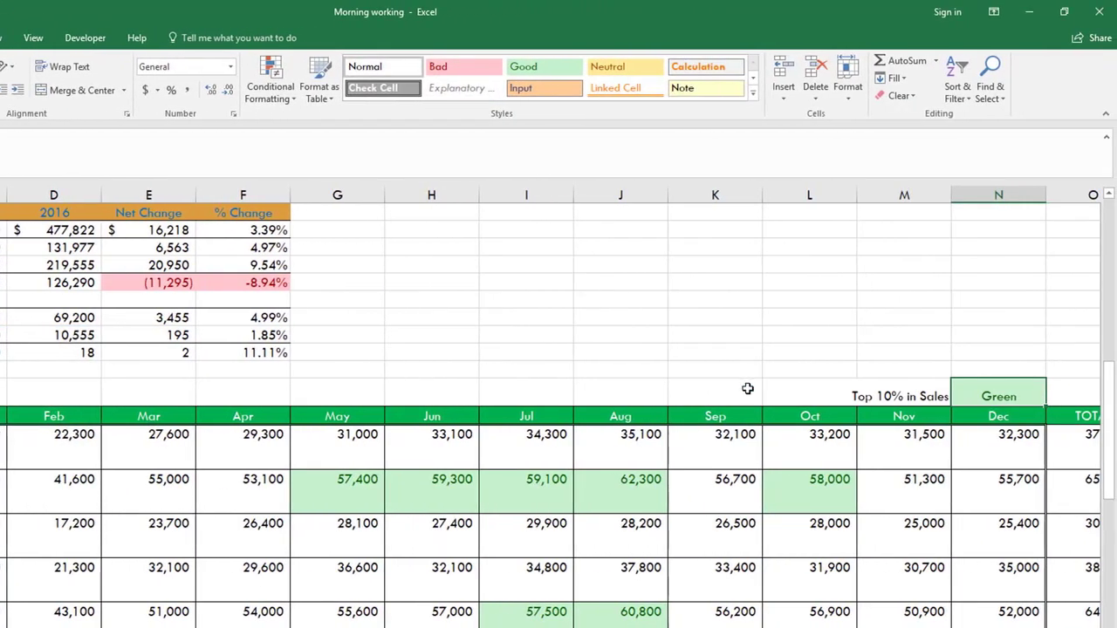
left_click(761, 389)
left_click(1025, 401)
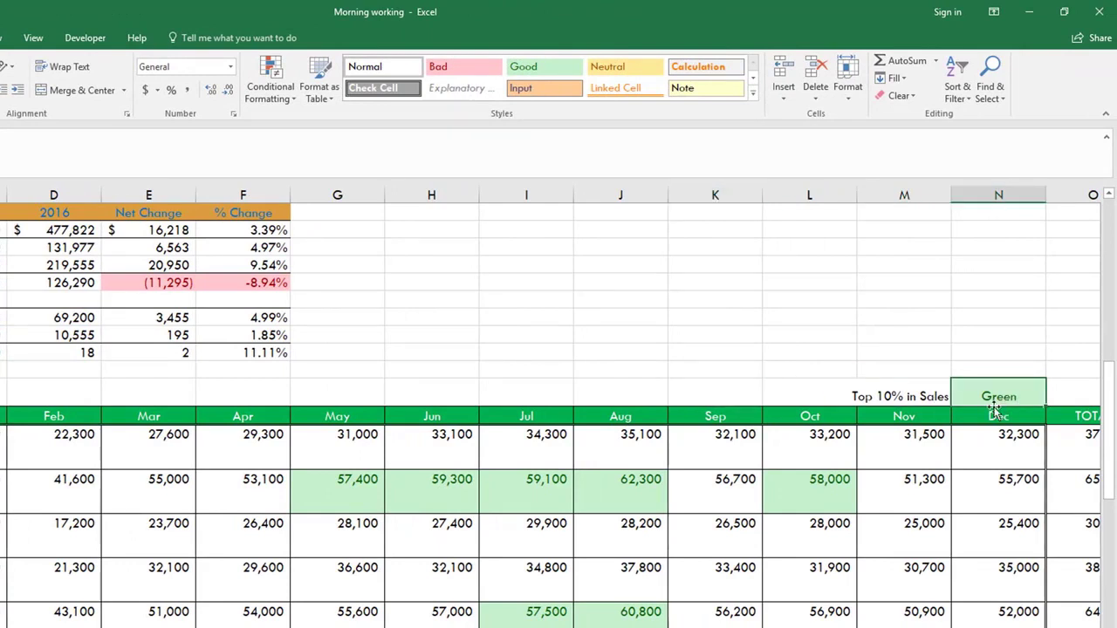